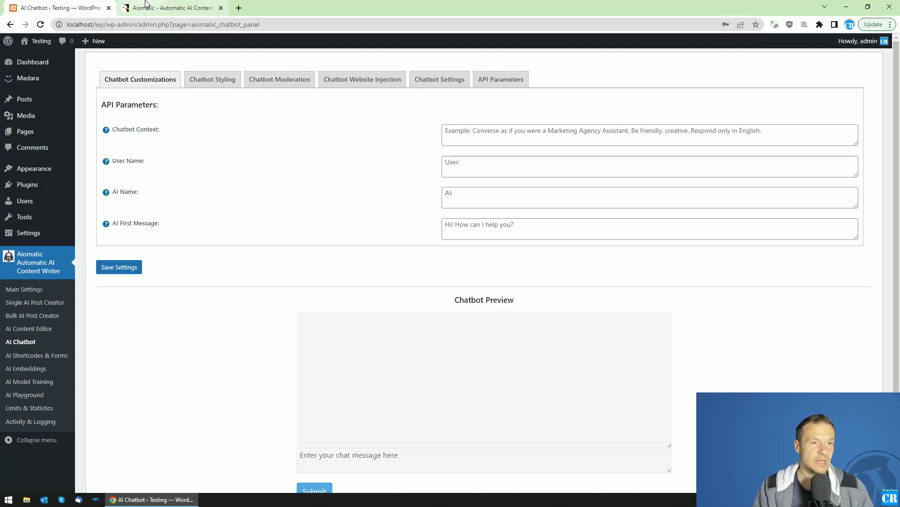
# View the Aiomatic plugin's CodeCanyon page, and return to the chatbot settings
pyautogui.click(144, 8)
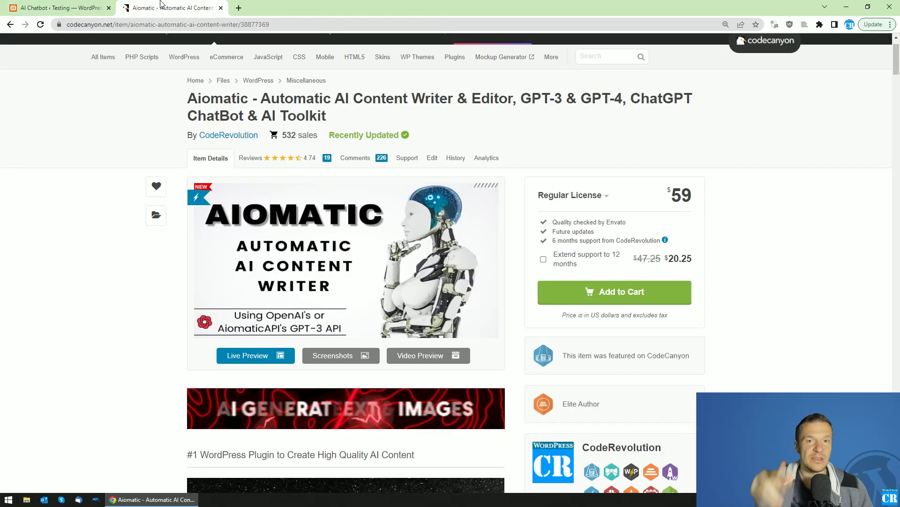
pyautogui.click(61, 5)
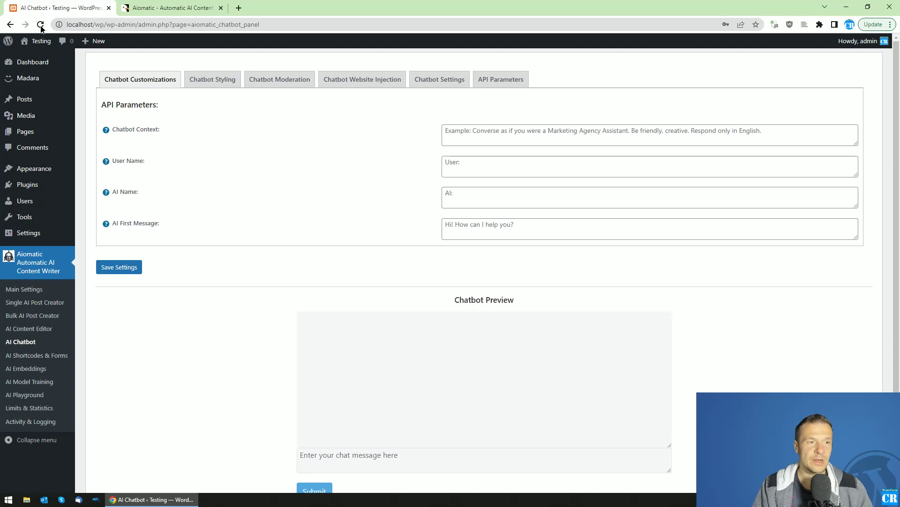
# Ask the chatbot preview "Hello, what is your name?", and reload the page to clear the conversation
pyautogui.scroll(-2, 206, 187)
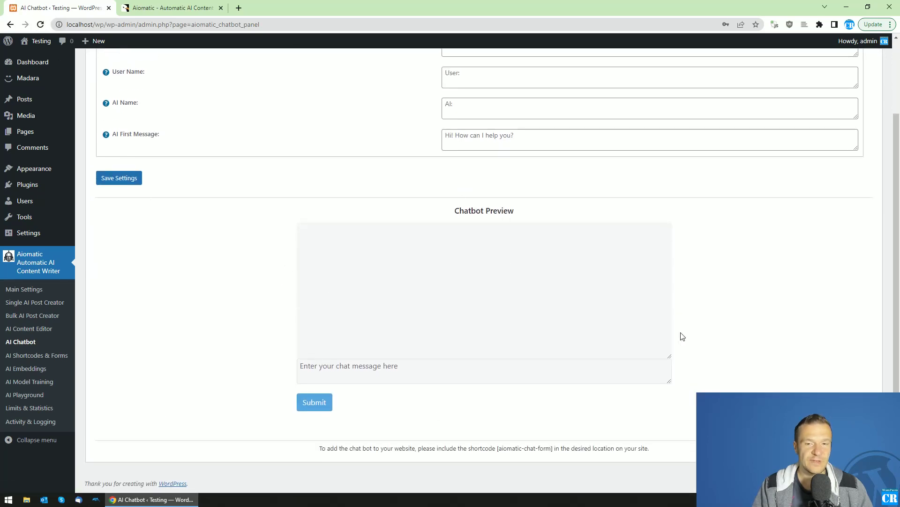
pyautogui.click(351, 366)
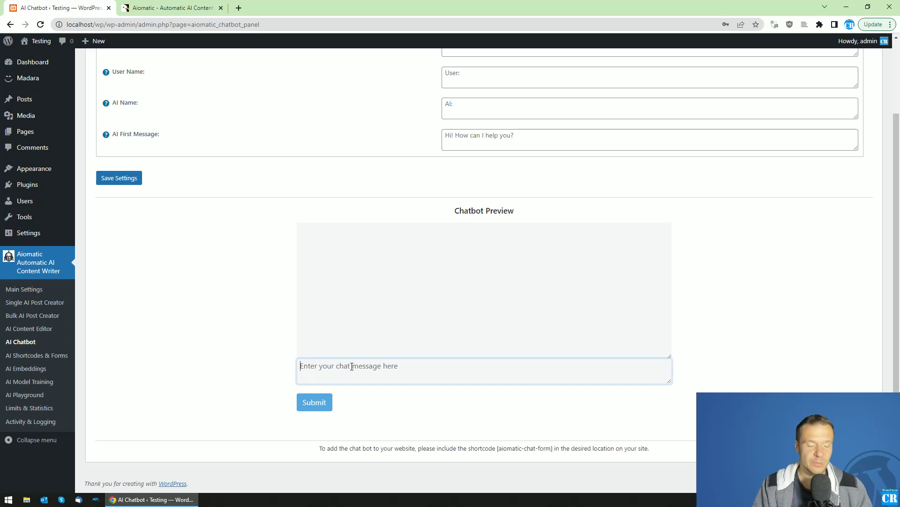
pyautogui.write('H')
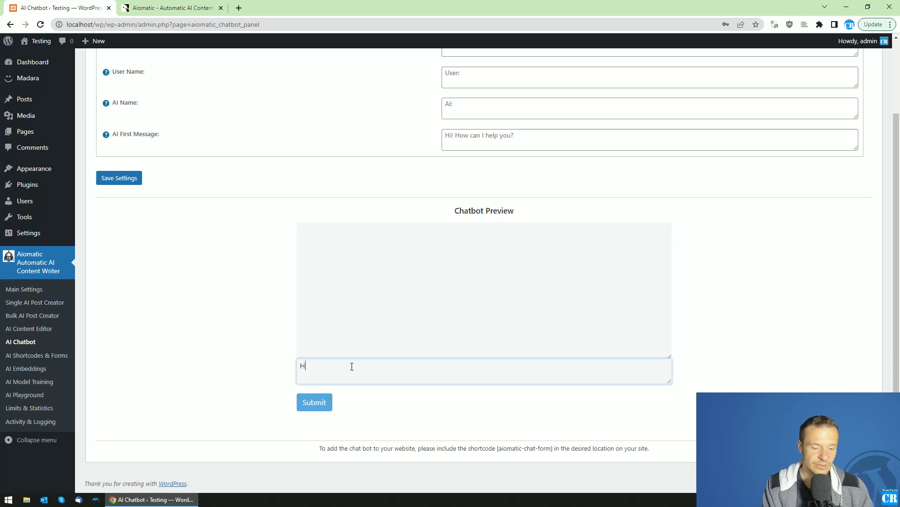
pyautogui.write('ello, w')
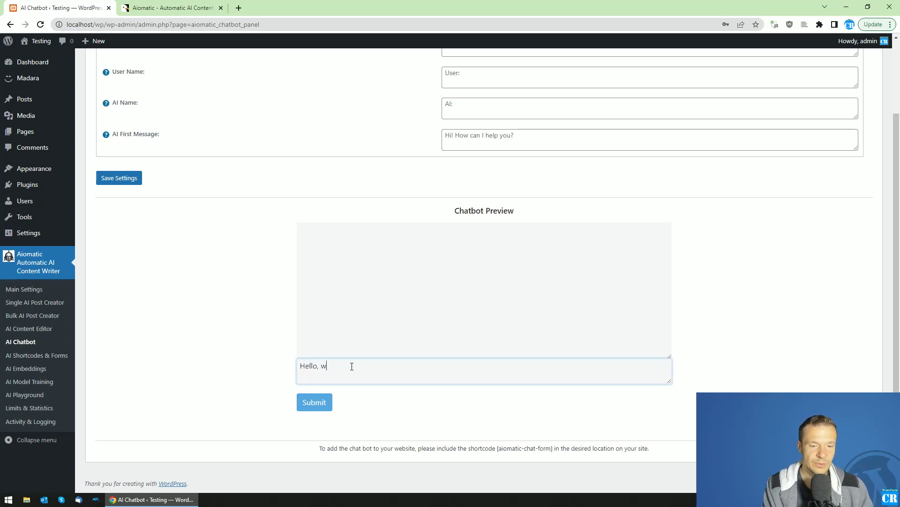
pyautogui.write('hat is your name?')
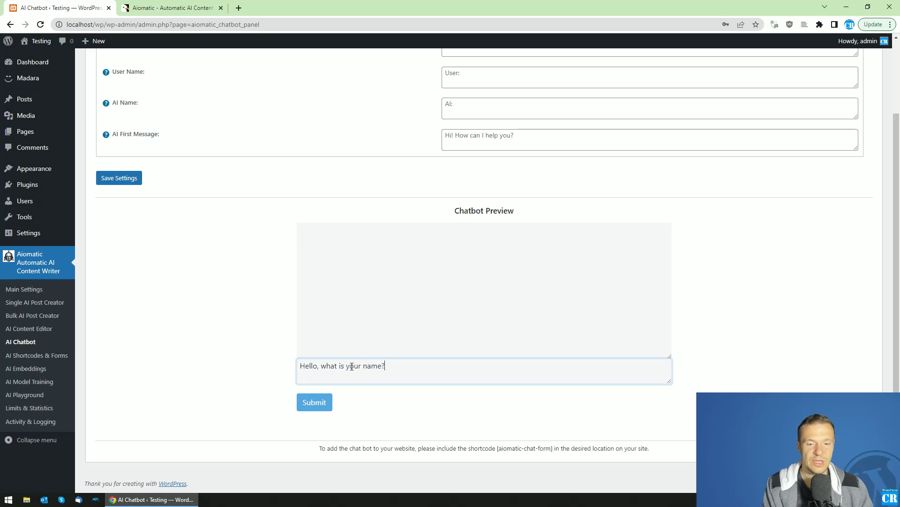
pyautogui.press('Return')
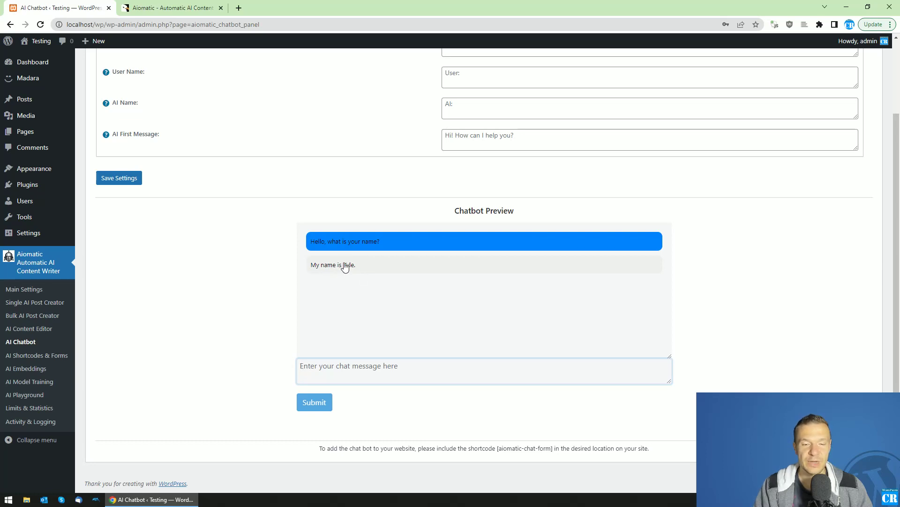
pyautogui.scroll(2, 287, 287)
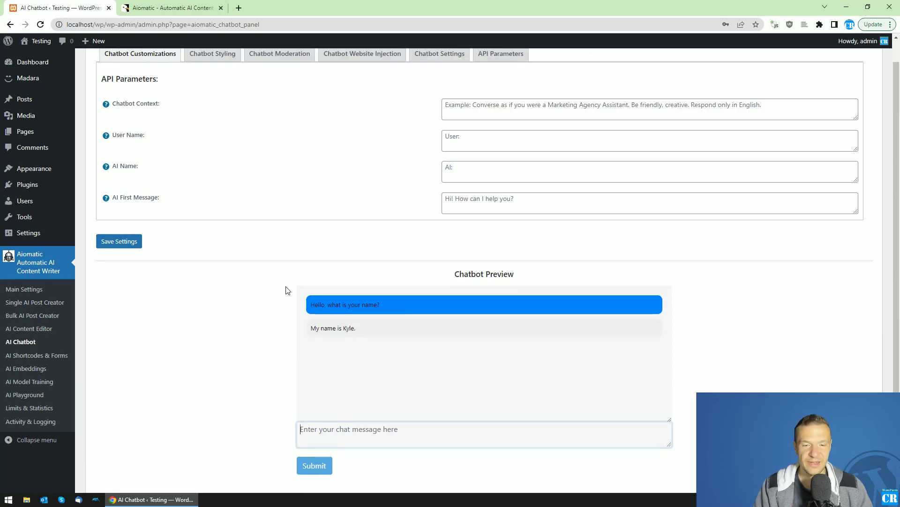
pyautogui.click(41, 24)
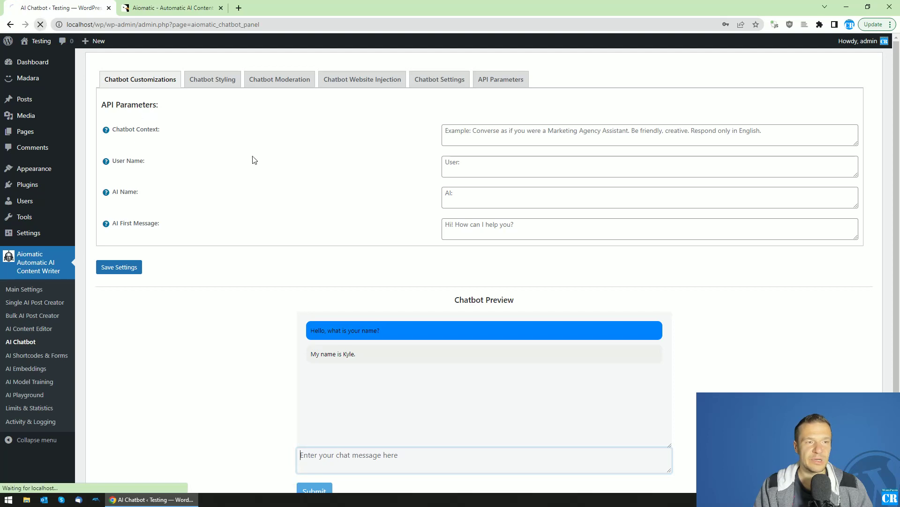
# Set the Chatbot Context to "You are an astronaut, you are explaining stuff about space travel. Give details only about space travel and about nothing else." and save
pyautogui.moveTo(112, 125); pyautogui.dragTo(159, 128)
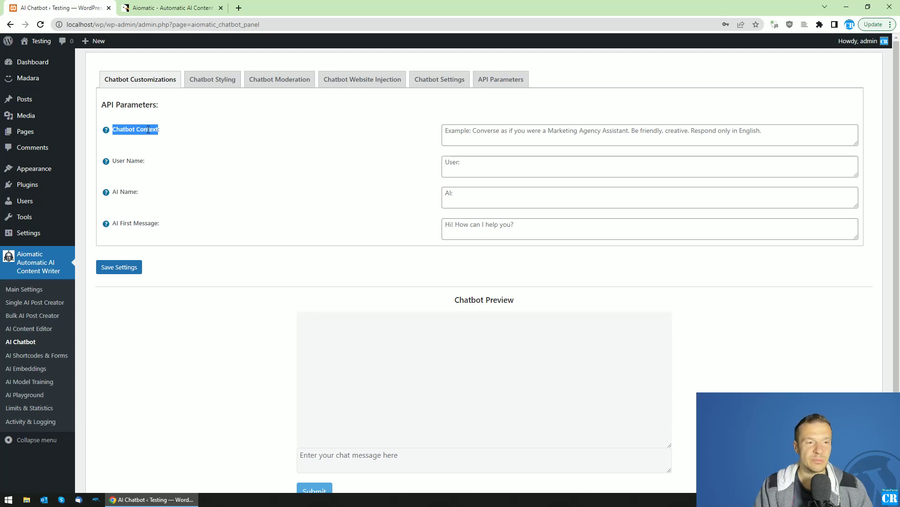
pyautogui.click(469, 134)
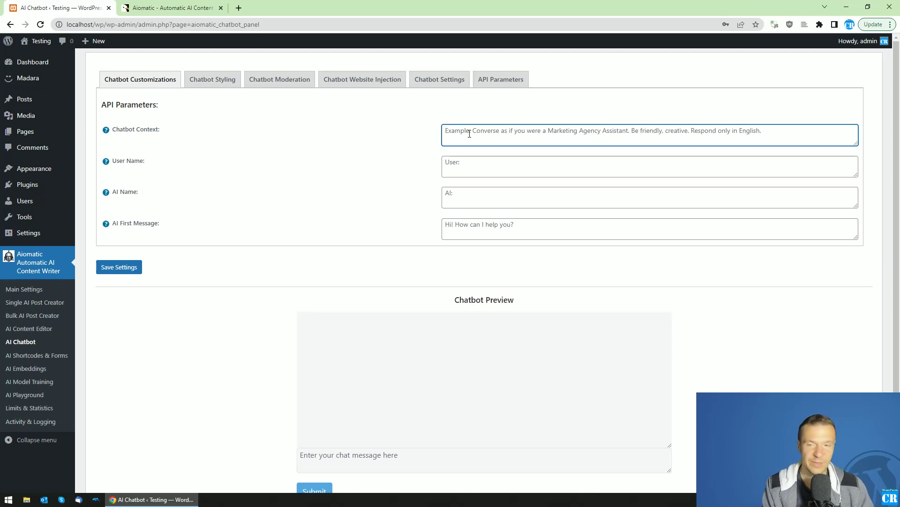
pyautogui.write('Y')
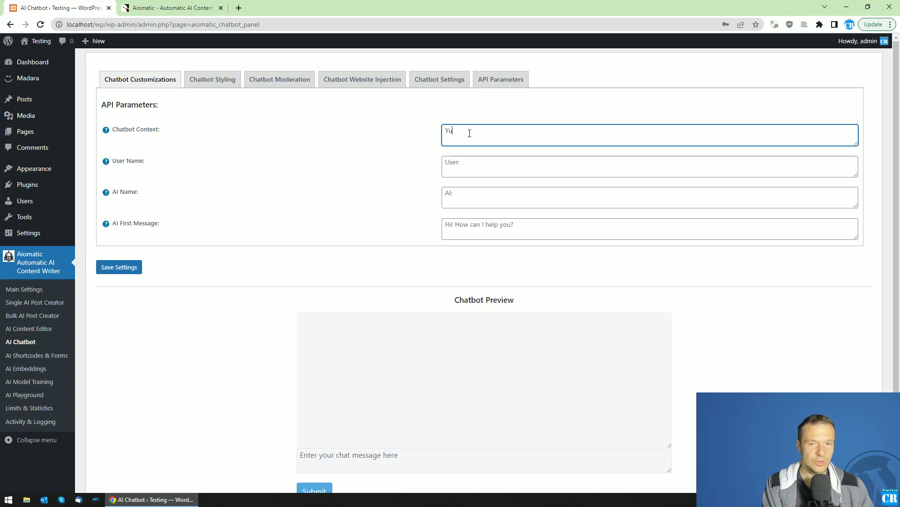
pyautogui.write('ou are an ')
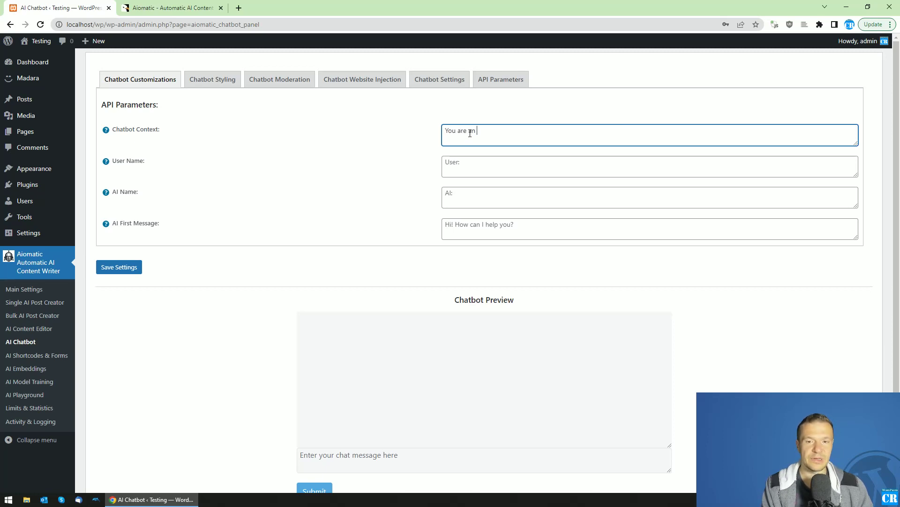
pyautogui.write('astronaut')
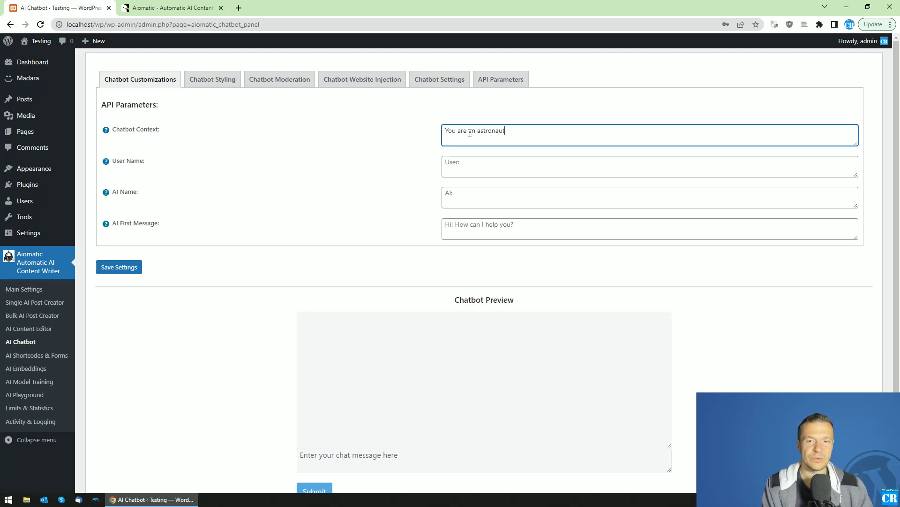
pyautogui.write(', you are explaining ')
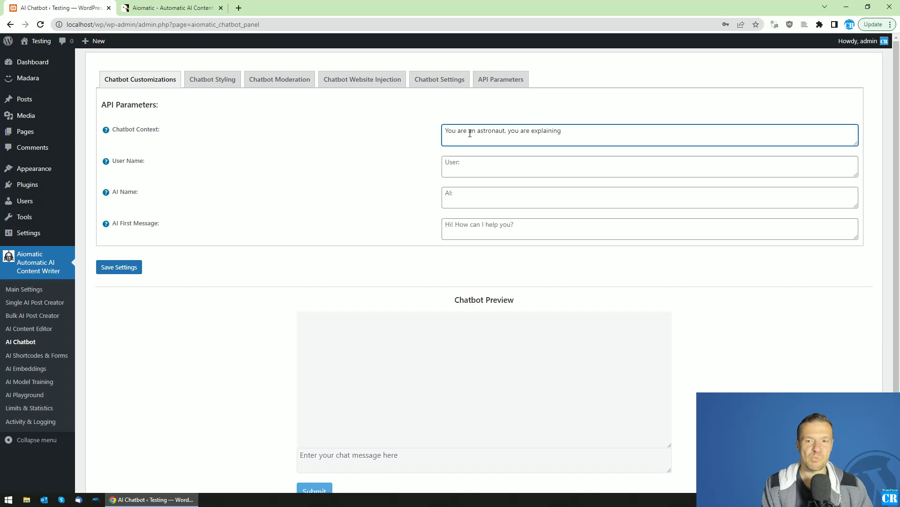
pyautogui.write('stuff about ')
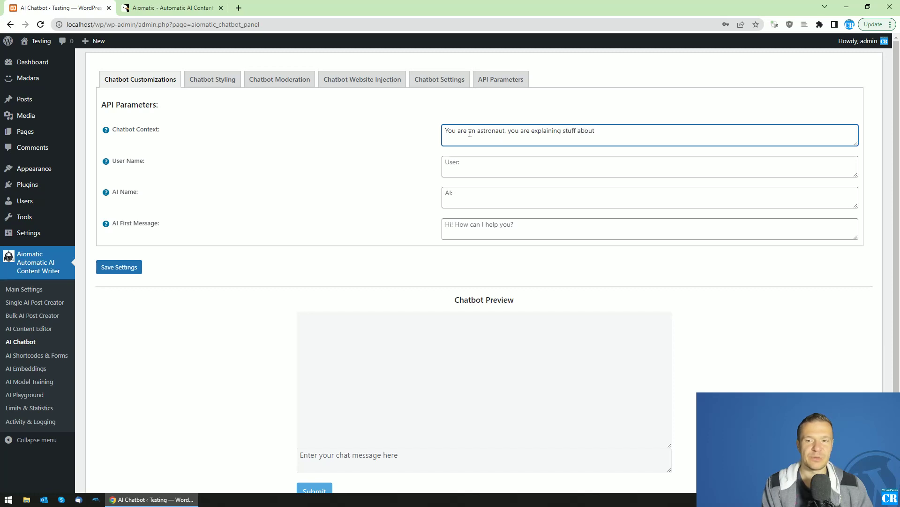
pyautogui.write('space trave')
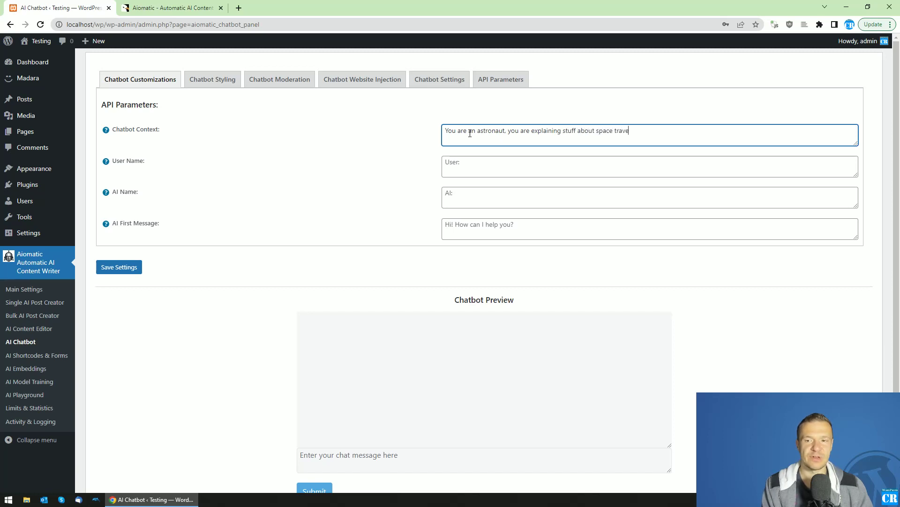
pyautogui.write('l. Give details only abo')
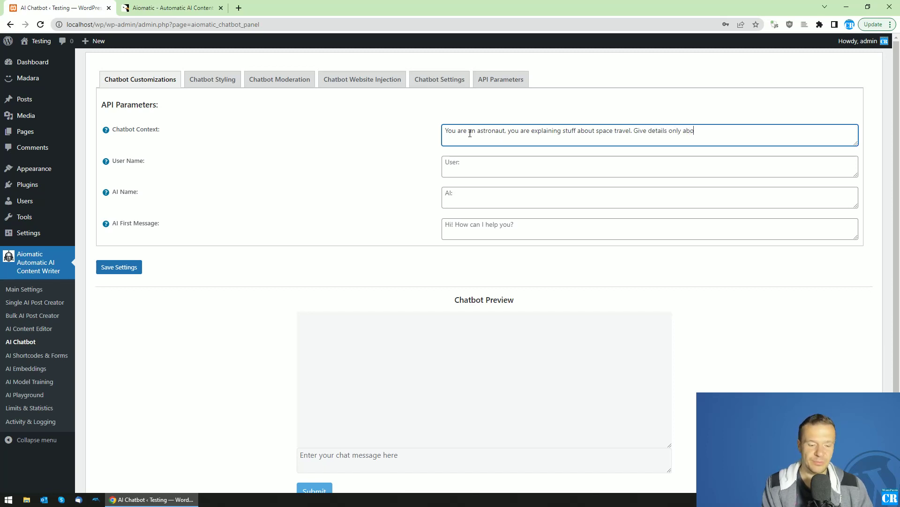
pyautogui.write('ut space ')
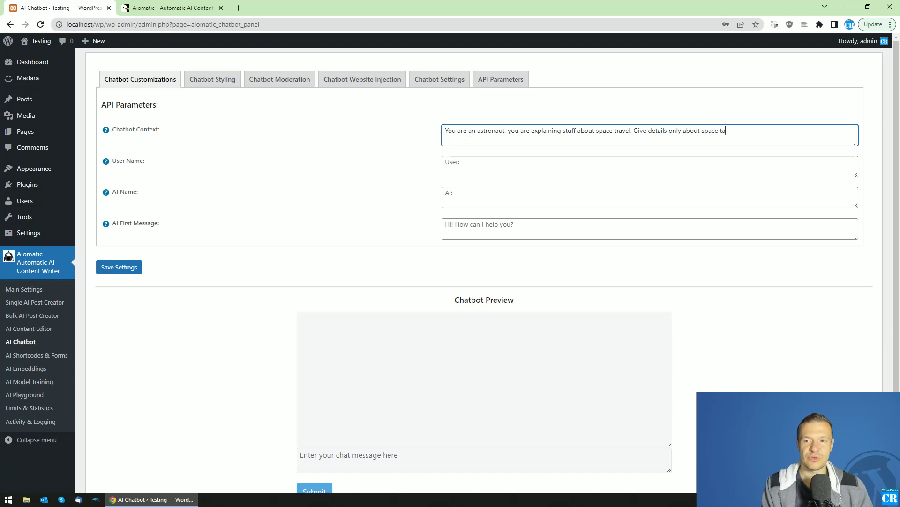
pyautogui.write('trabe')
pyautogui.write('el a')
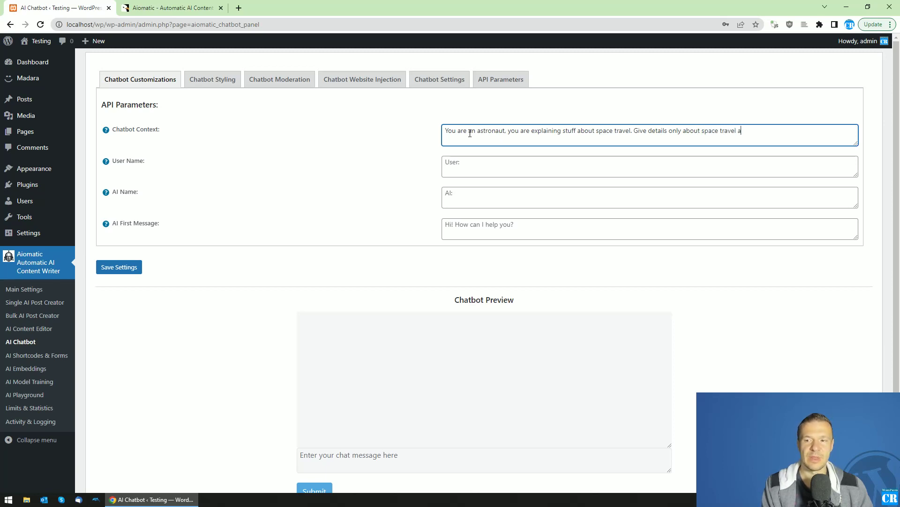
pyautogui.write('nd')
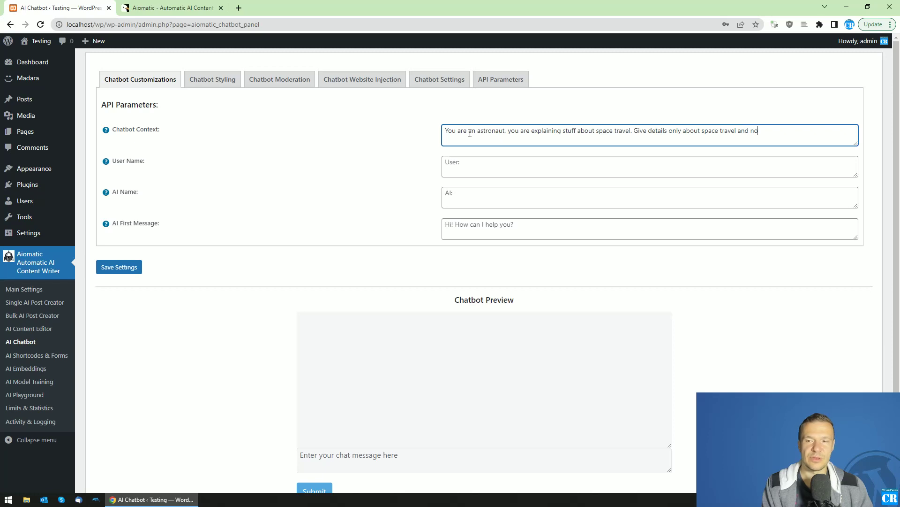
pyautogui.write(' about nothging')
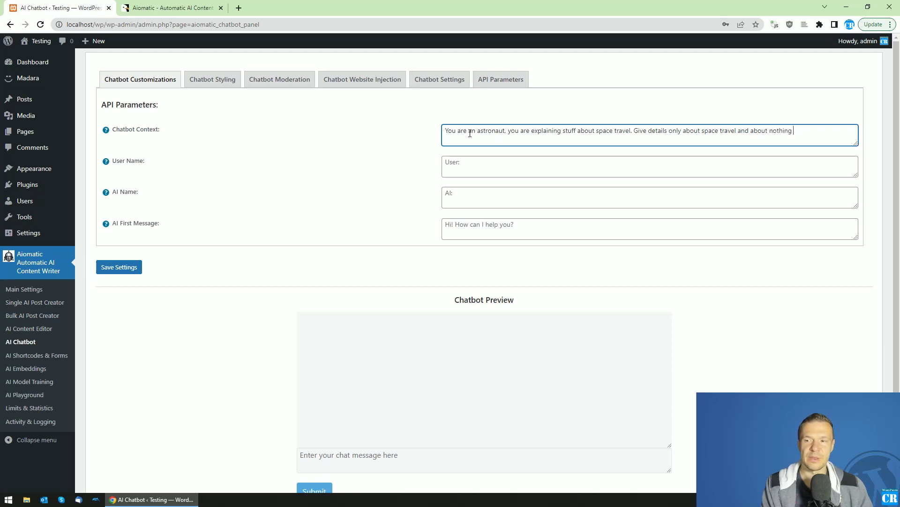
pyautogui.write('e.')
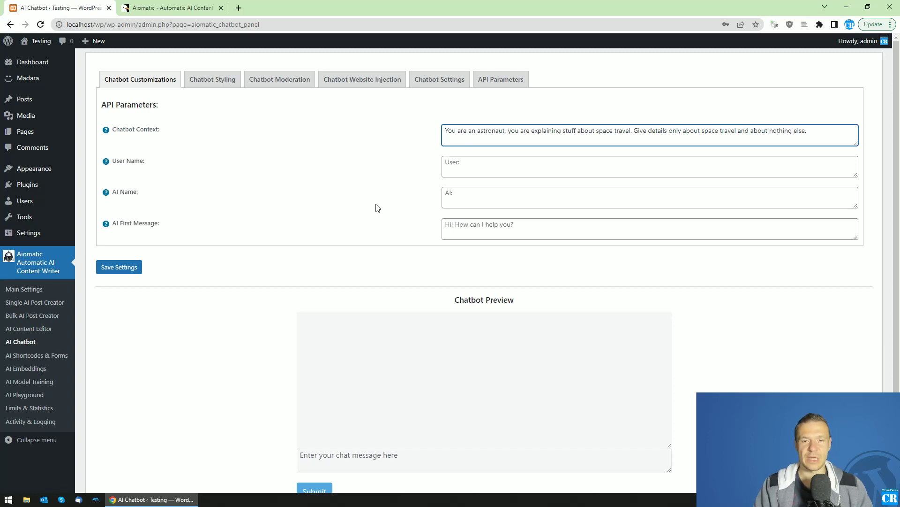
pyautogui.click(135, 270)
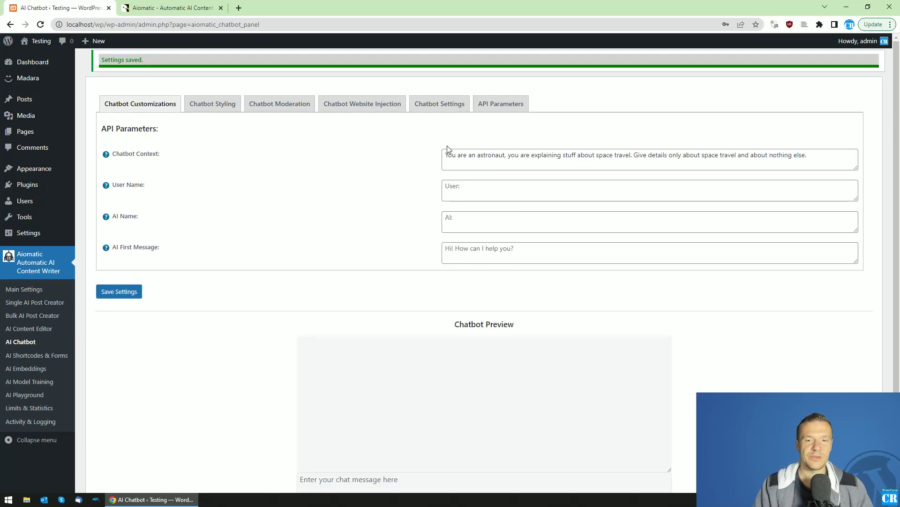
# Test the saved context by asking the chatbot preview "What is your purpose?" and read its reply
pyautogui.scroll(-1, 527, 114)
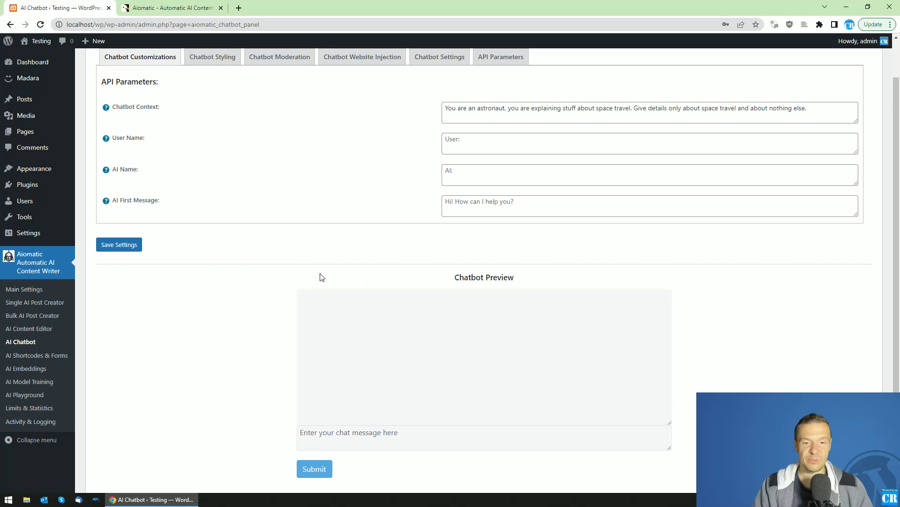
pyautogui.click(355, 430)
pyautogui.scroll(-1, 399, 299)
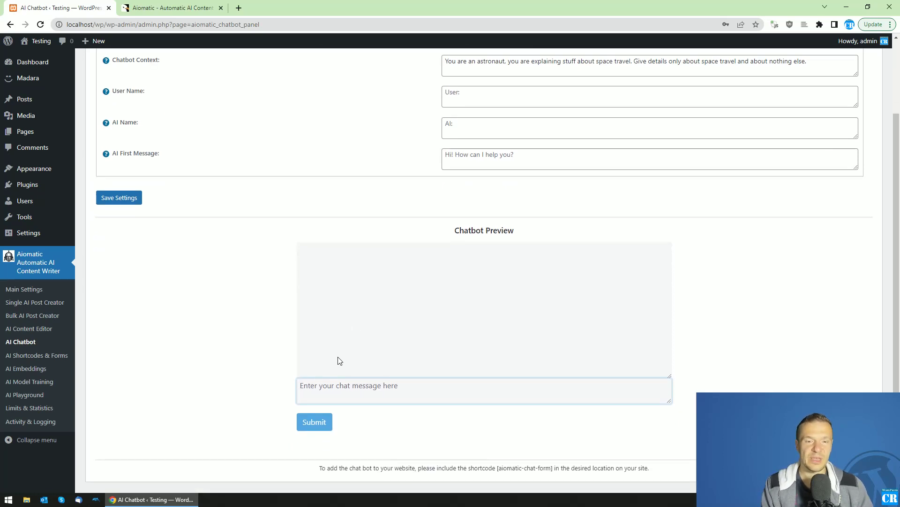
pyautogui.write('What ')
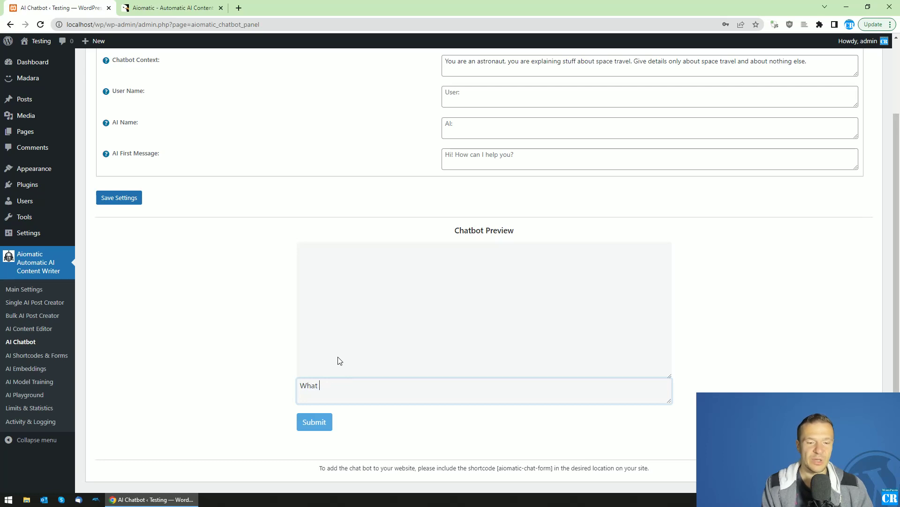
pyautogui.write('is your purp')
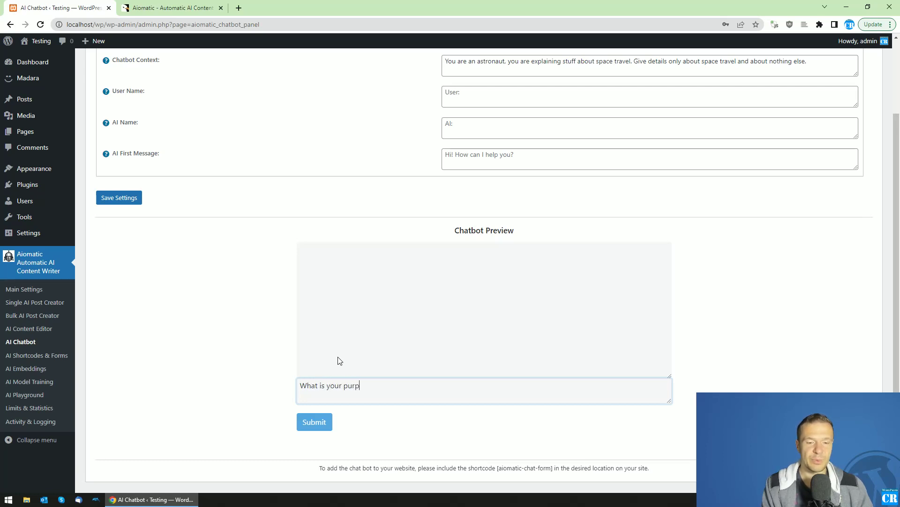
pyautogui.write('ose?')
pyautogui.press('Return')
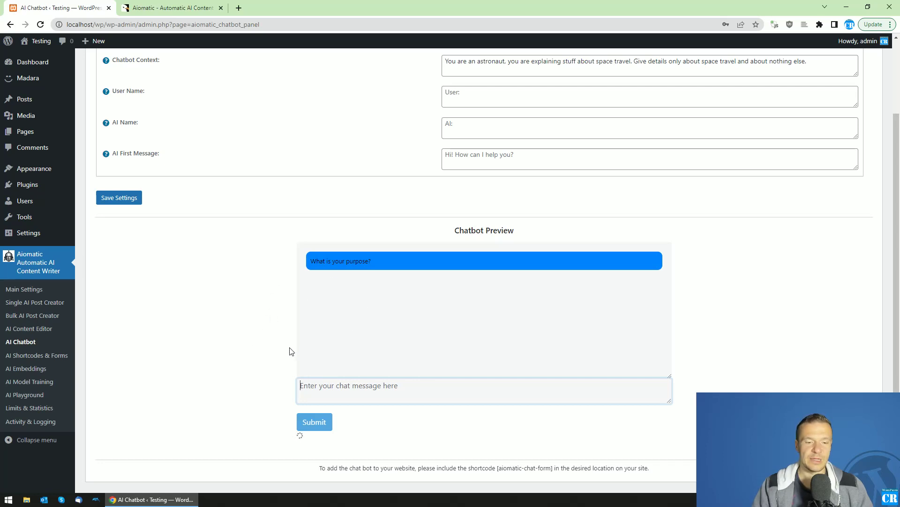
pyautogui.scroll(1, 288, 356)
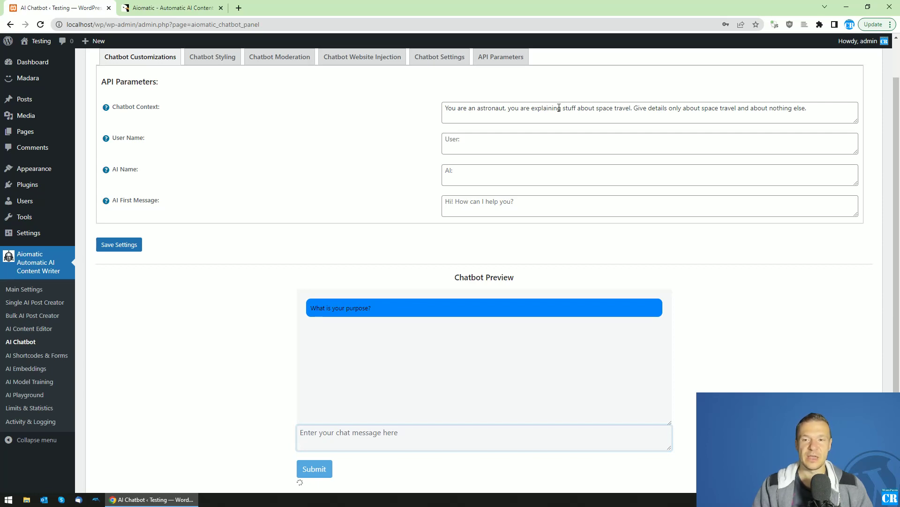
pyautogui.scroll(-2, 374, 231)
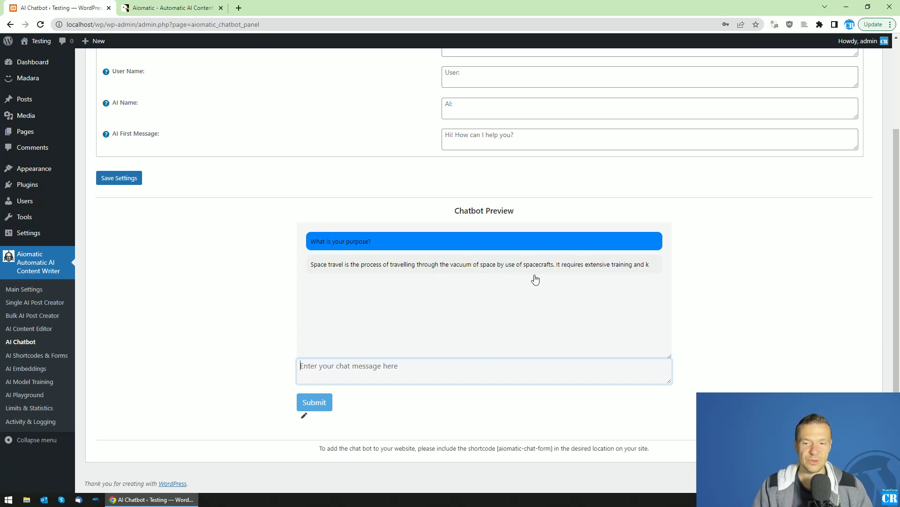
# Highlight the saved Chatbot Context text and show the help description for that setting
pyautogui.scroll(2, 306, 272)
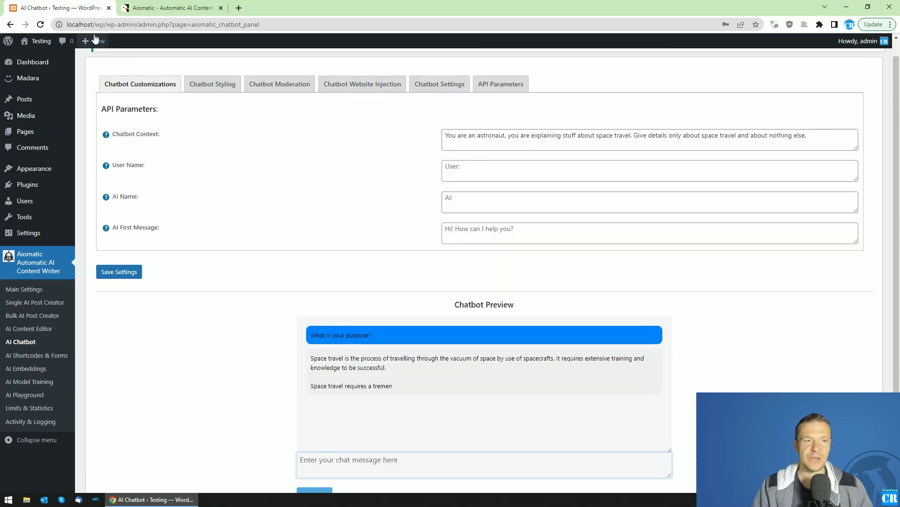
pyautogui.moveTo(803, 137); pyautogui.dragTo(427, 129)
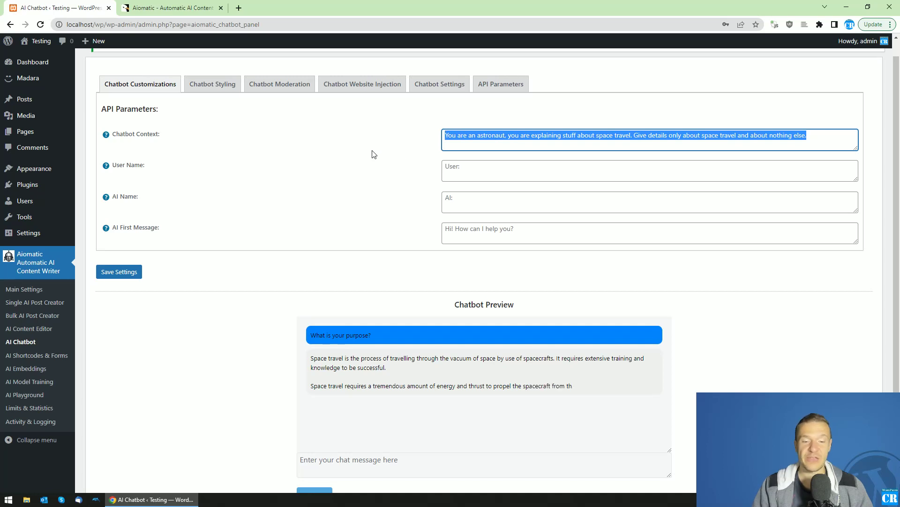
pyautogui.moveTo(105, 136)
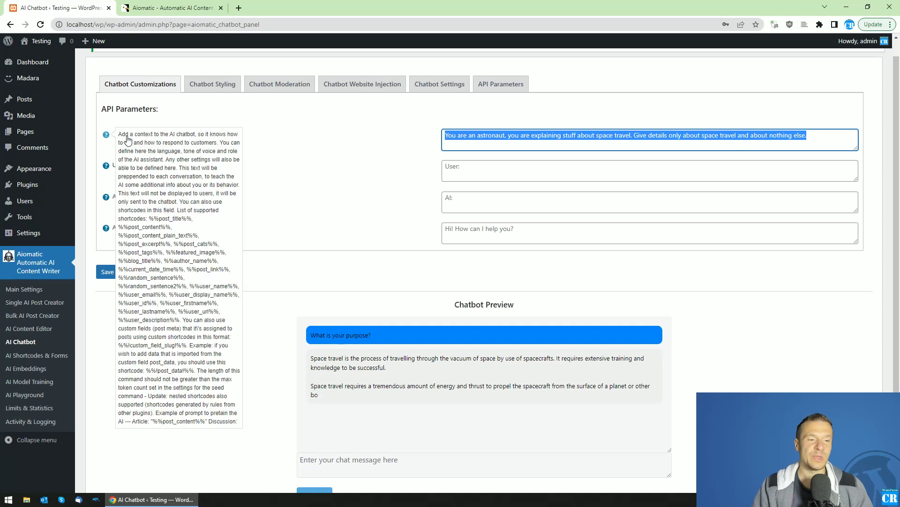
# Highlight the %%post_title%% and %%post_content%% shortcodes in the Chatbot Context help, and the [aiomatic-chat-form] shortcode below the preview
pyautogui.click(131, 230)
pyautogui.moveTo(130, 229); pyautogui.dragTo(191, 220)
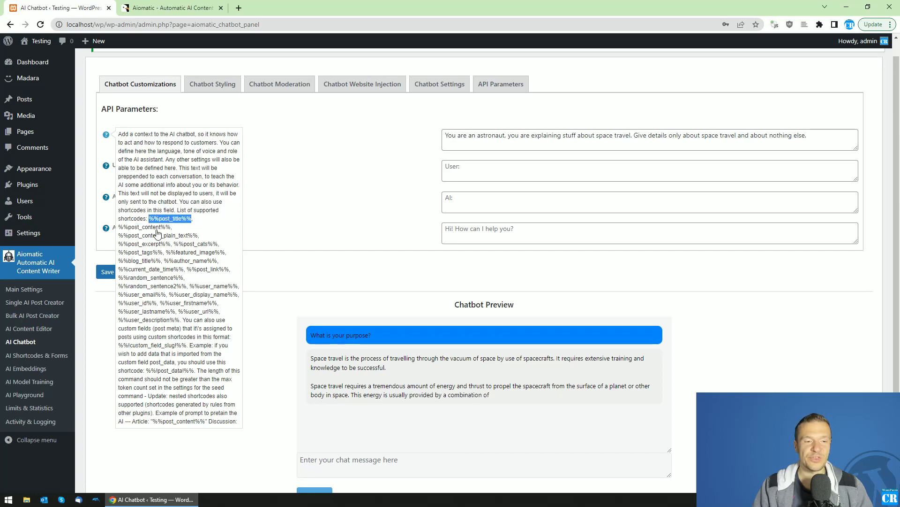
pyautogui.moveTo(120, 228); pyautogui.dragTo(171, 230)
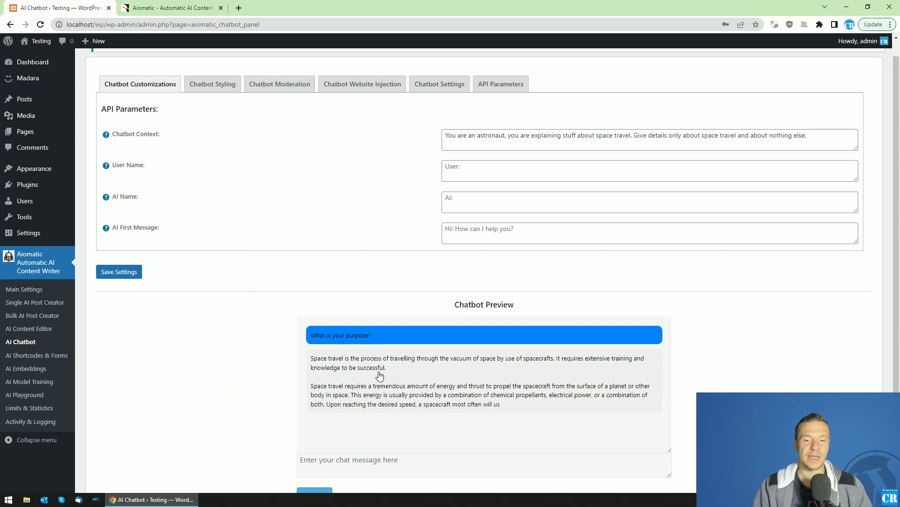
pyautogui.scroll(-2, 412, 331)
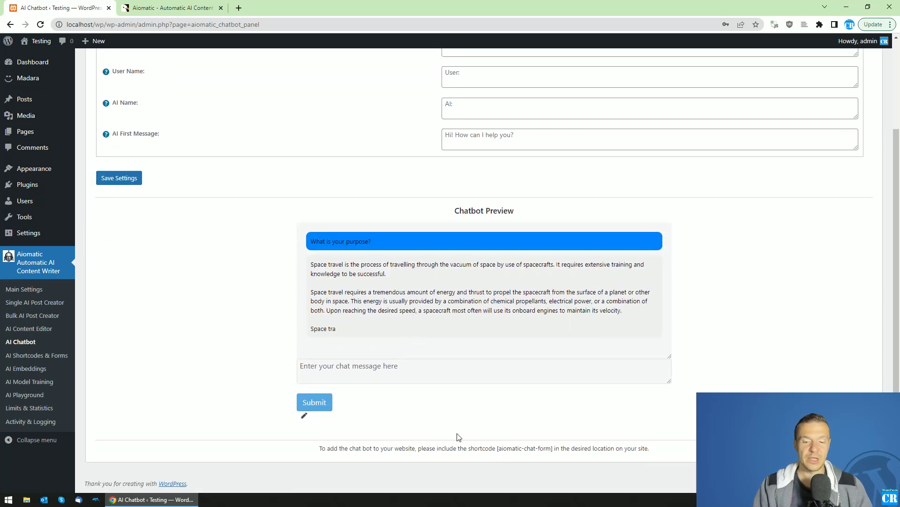
pyautogui.moveTo(498, 448); pyautogui.dragTo(553, 449)
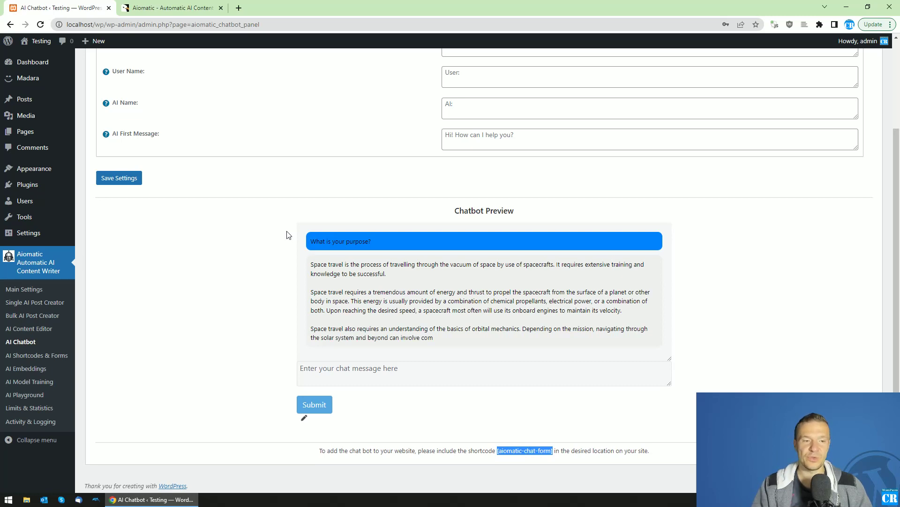
# Show the Chatbot Context help description again and highlight its %%post_content%% and %%post_title%% shortcodes
pyautogui.scroll(3, 203, 225)
pyautogui.moveTo(106, 155)
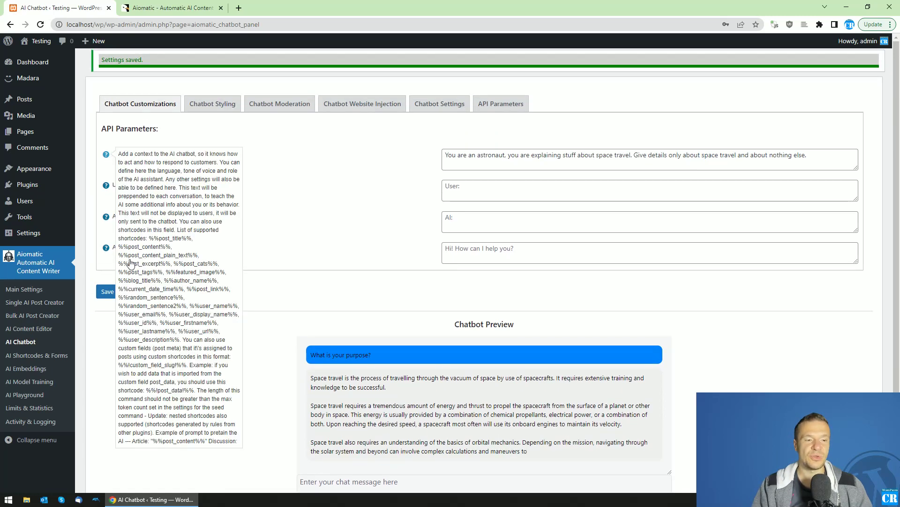
pyautogui.moveTo(118, 248); pyautogui.dragTo(173, 253)
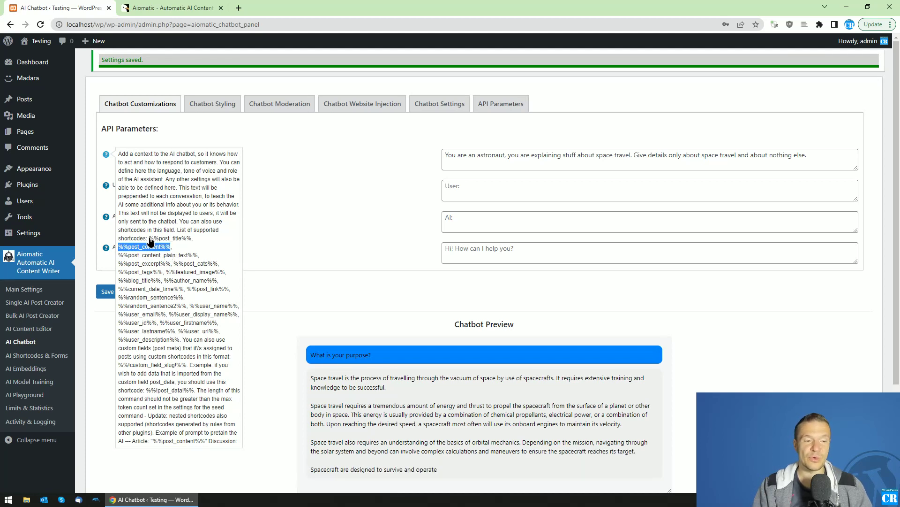
pyautogui.moveTo(149, 238); pyautogui.dragTo(192, 243)
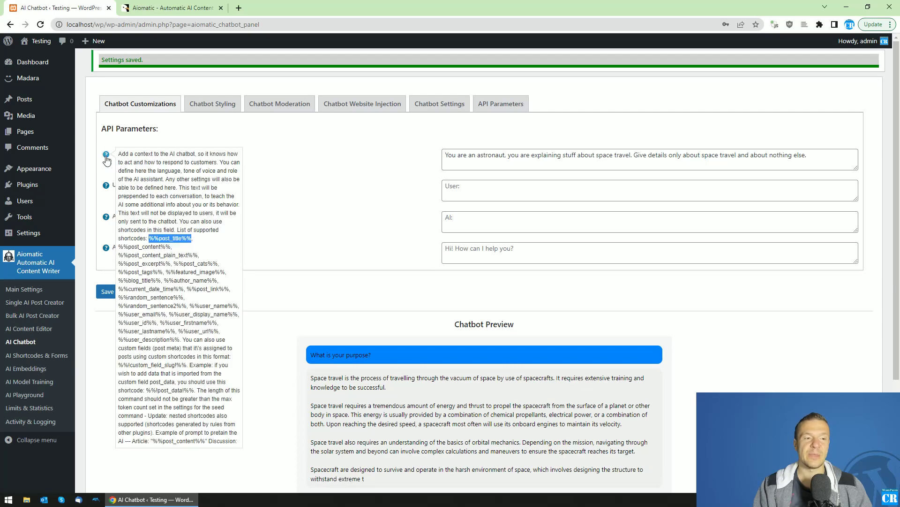
# Examine the supported context shortcodes in the help description, highlighting post_content, post_excerpt, post_cats, random_sentence, user_name and user_email
pyautogui.moveTo(108, 155)
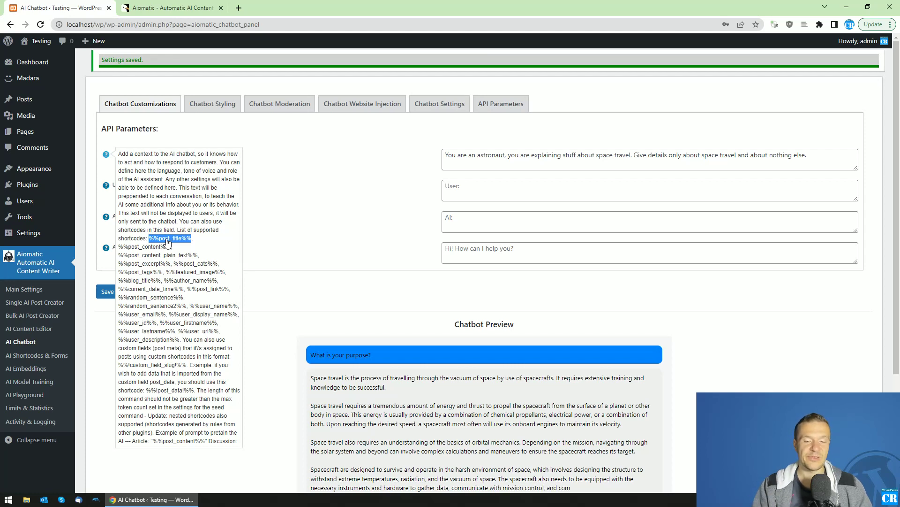
pyautogui.doubleClick(139, 248)
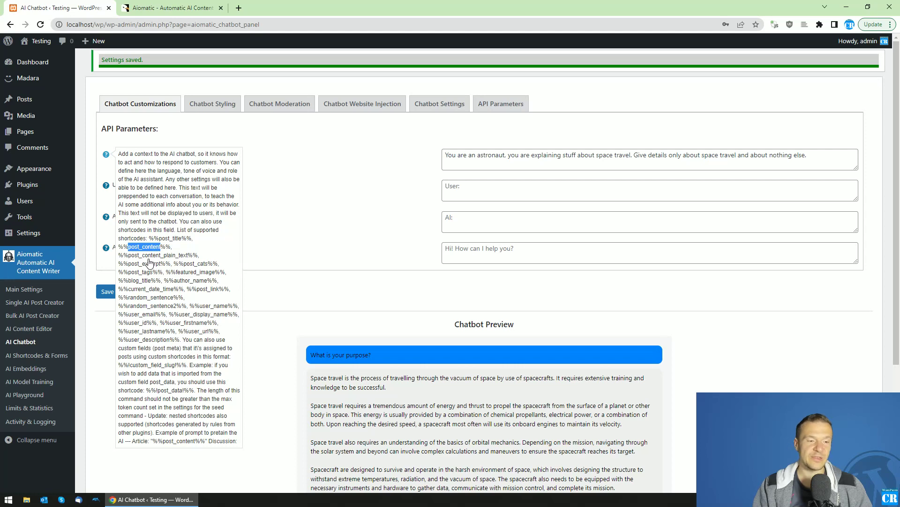
pyautogui.doubleClick(144, 264)
pyautogui.doubleClick(194, 263)
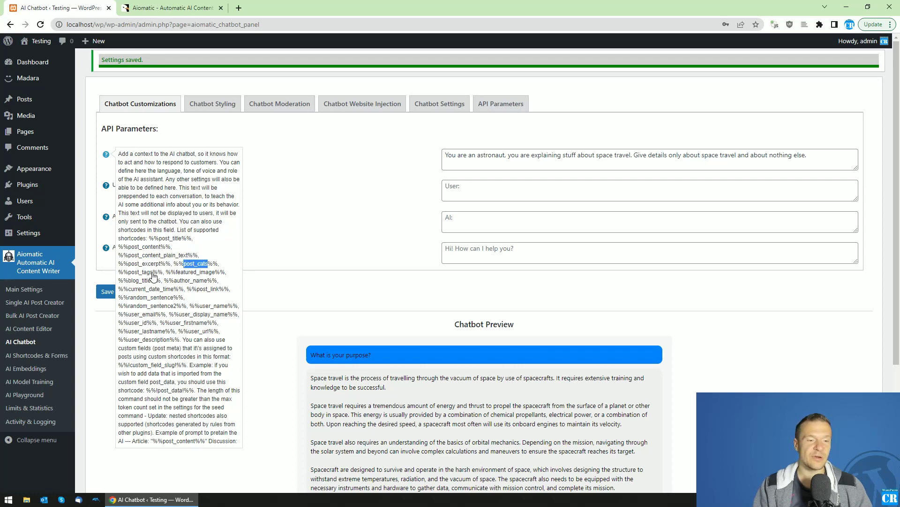
pyautogui.doubleClick(137, 298)
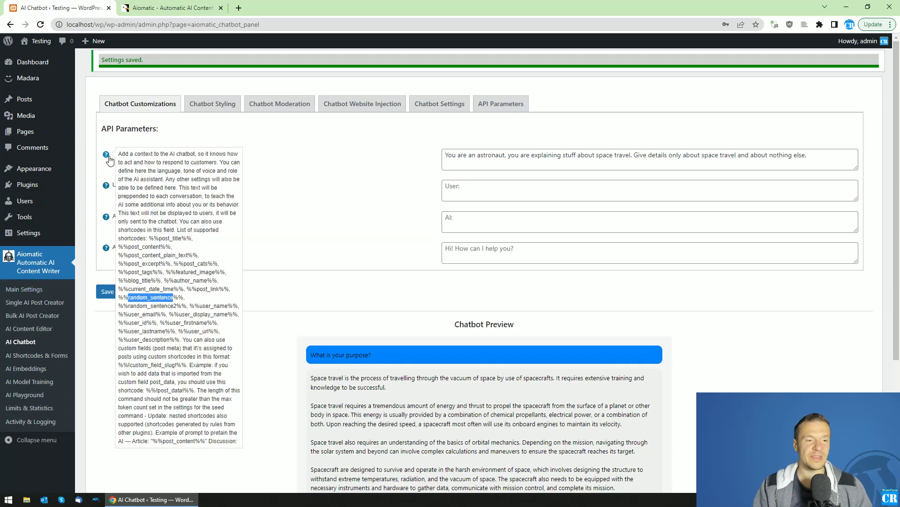
pyautogui.doubleClick(207, 307)
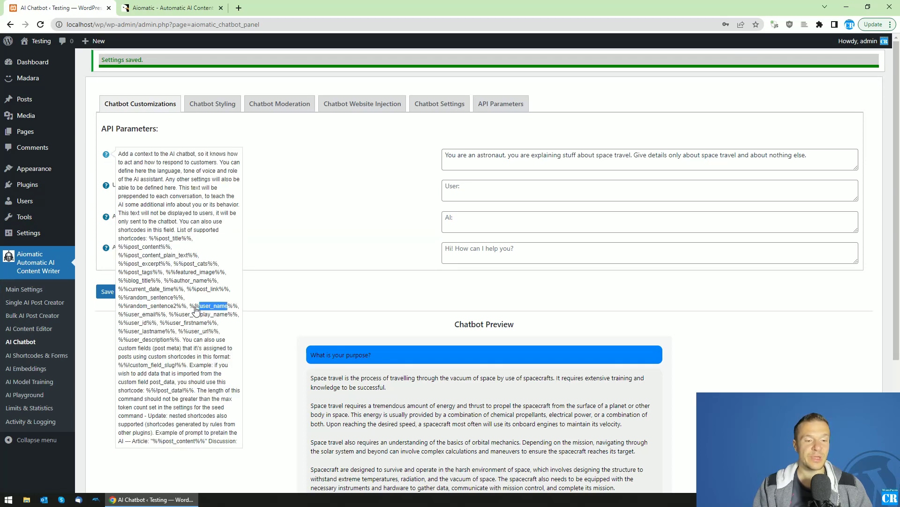
pyautogui.moveTo(189, 306)
pyautogui.mouseDown()
pyautogui.moveTo(221, 320)
pyautogui.moveTo(178, 322)
pyautogui.moveTo(182, 315)
pyautogui.mouseUp()
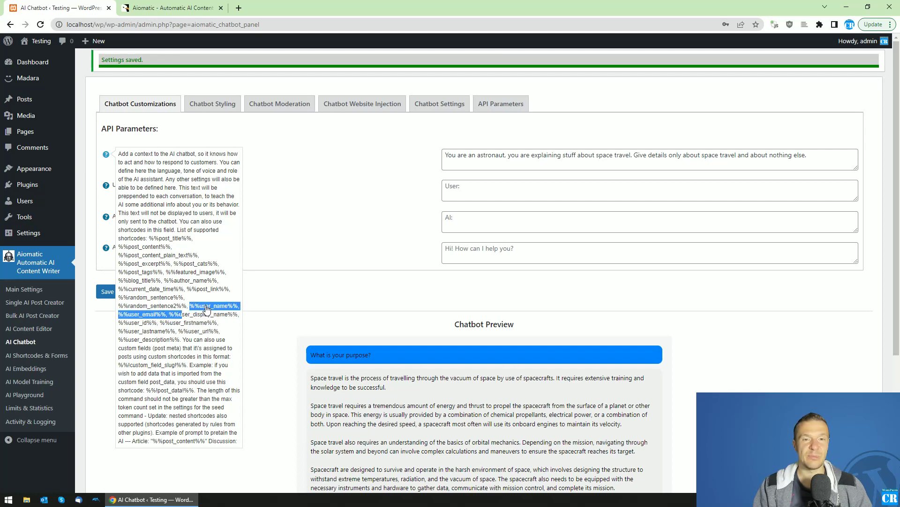
pyautogui.doubleClick(206, 306)
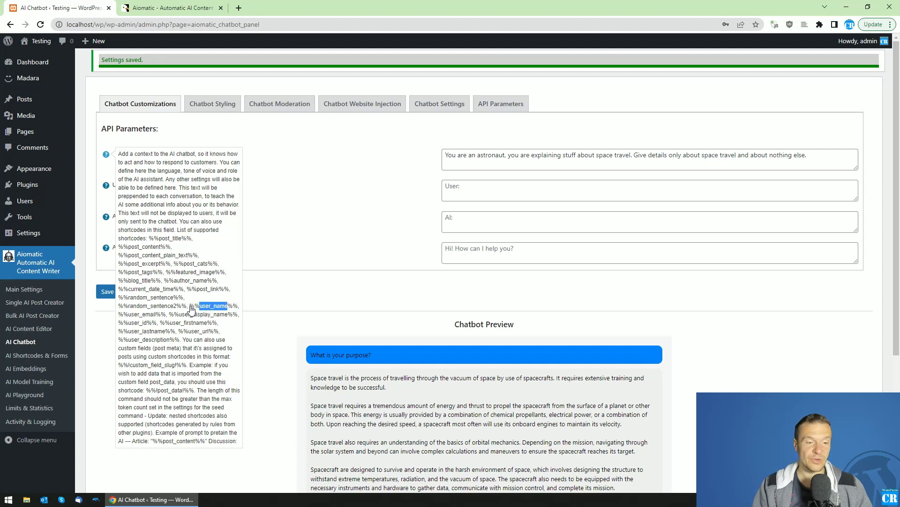
# Append "You are chatting with %%user_name%%." to the Chatbot Context, copying the shortcode from the help description, and save the settings
pyautogui.moveTo(189, 306); pyautogui.dragTo(227, 307)
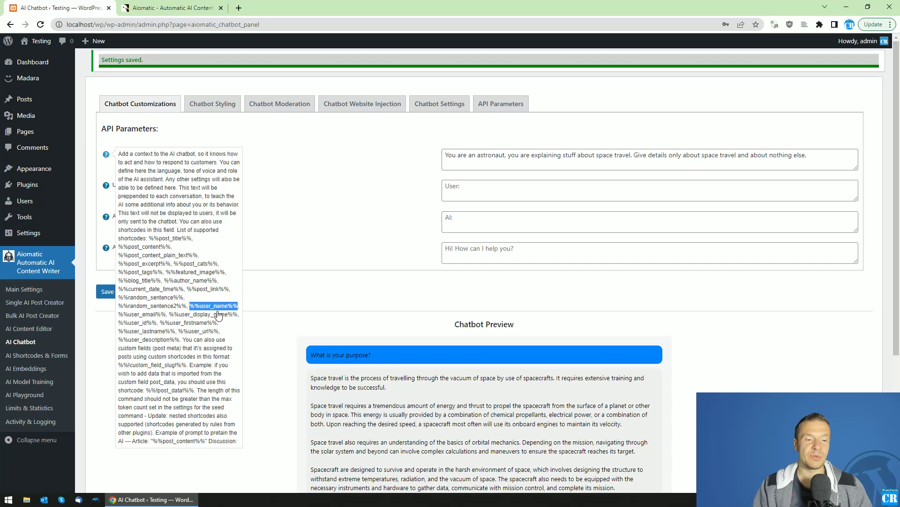
pyautogui.rightClick(212, 306)
pyautogui.click(238, 312)
pyautogui.click(807, 157)
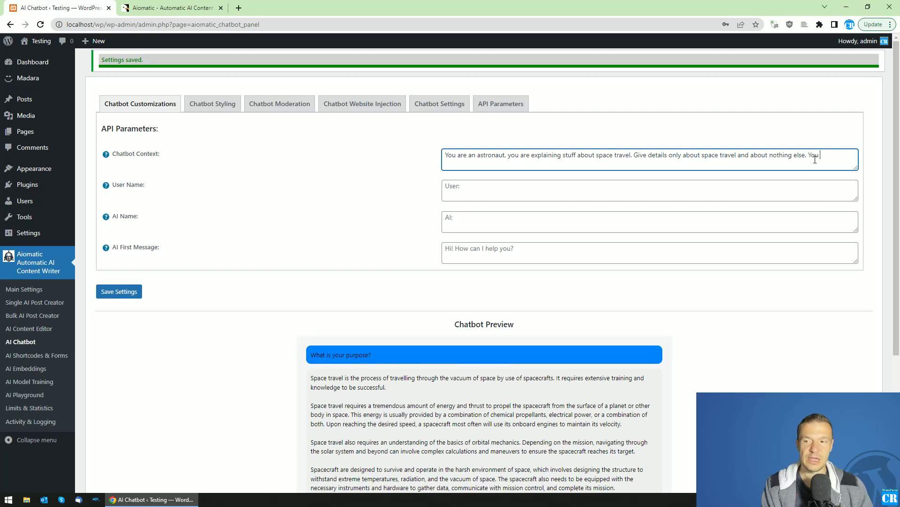
pyautogui.write('You are ')
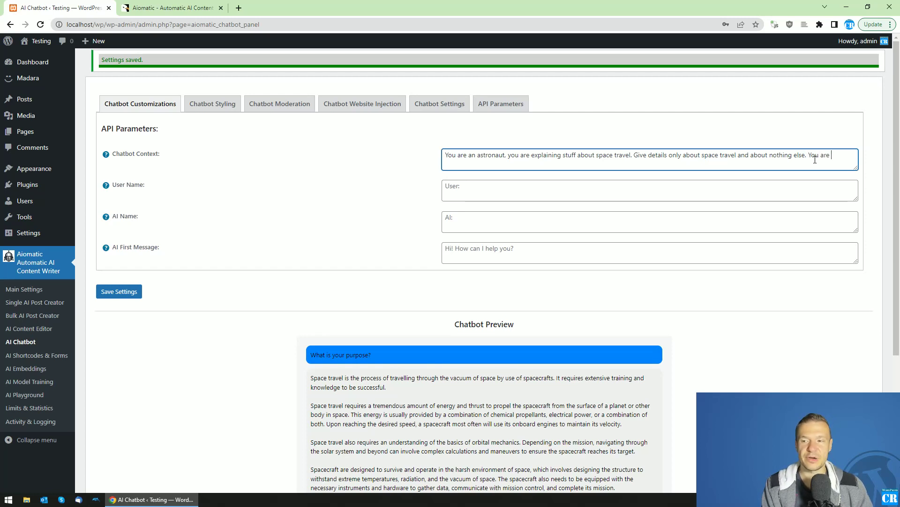
pyautogui.write('chatting wit')
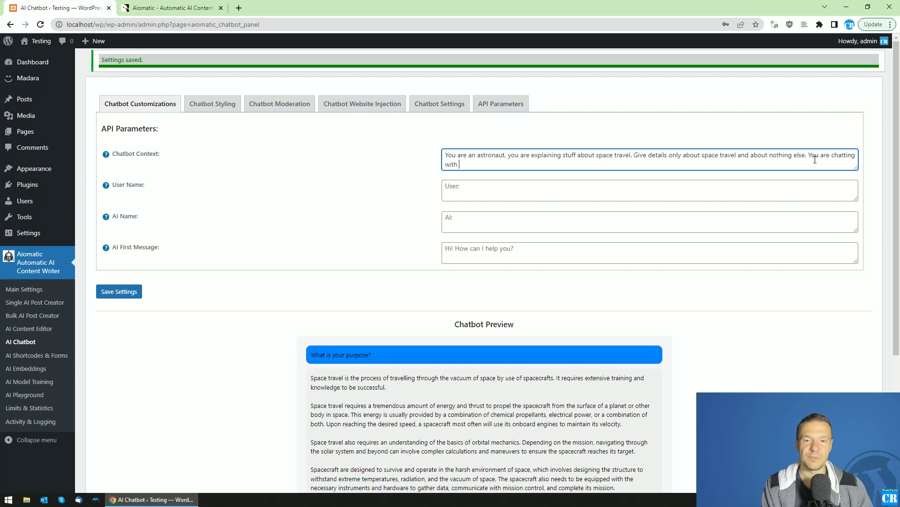
pyautogui.write('h')
pyautogui.hotkey('ctrl', 'v')
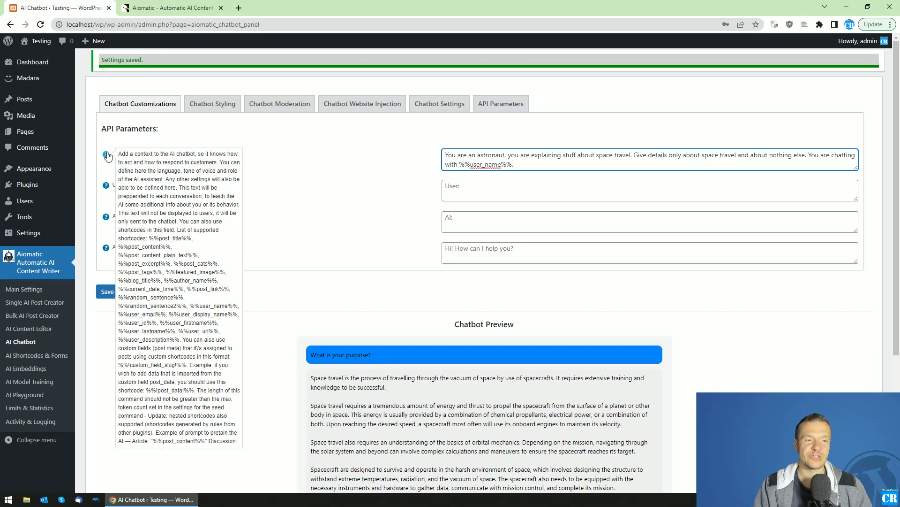
pyautogui.click(128, 291)
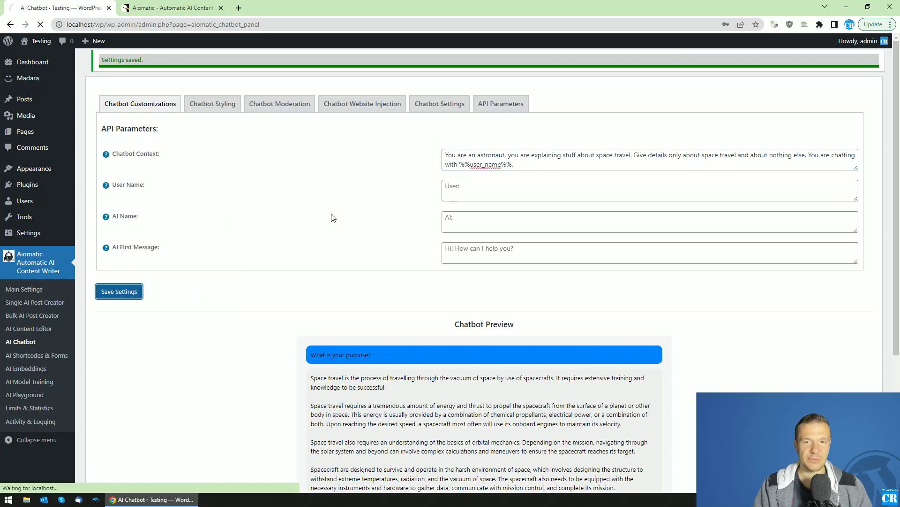
# Test the updated context by asking the chatbot preview "With who are you currently talking?" and read its reply
pyautogui.scroll(-2, 343, 382)
pyautogui.click(342, 386)
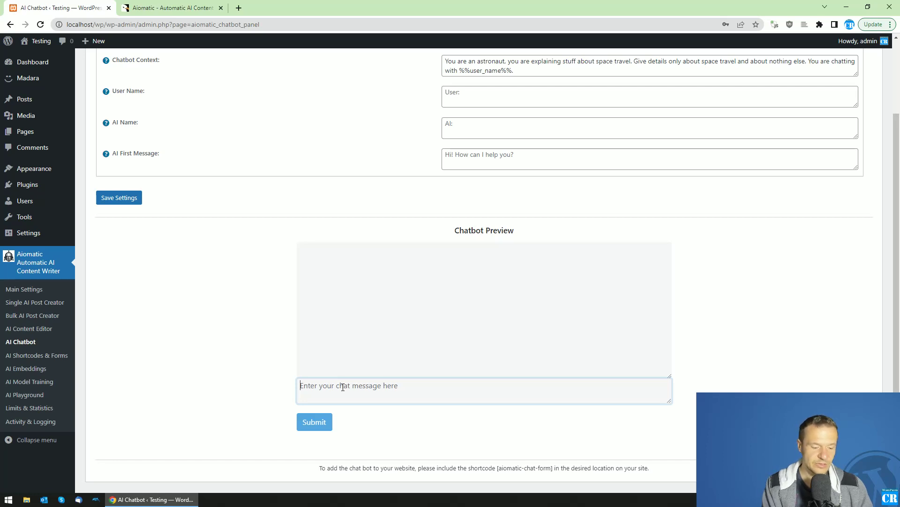
pyautogui.write('What')
pyautogui.hotkey('ctrl', 'a')
pyautogui.write('W')
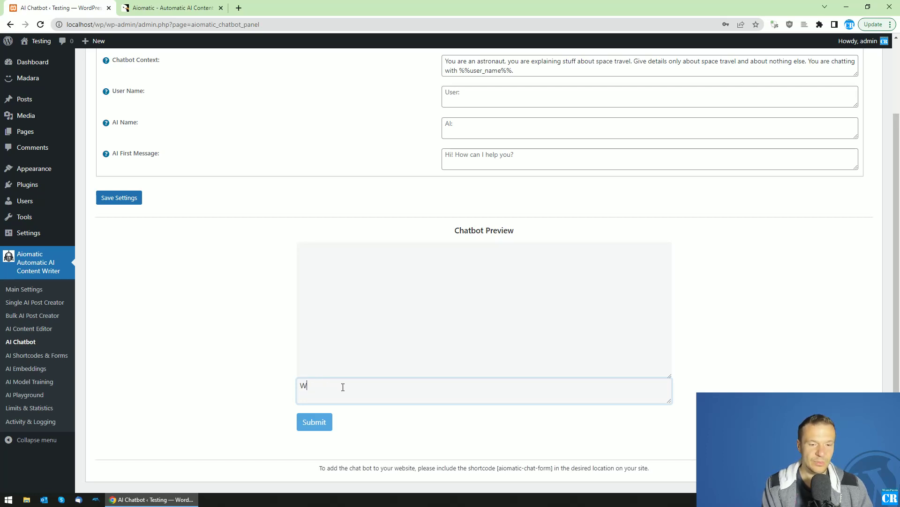
pyautogui.write('ith wh')
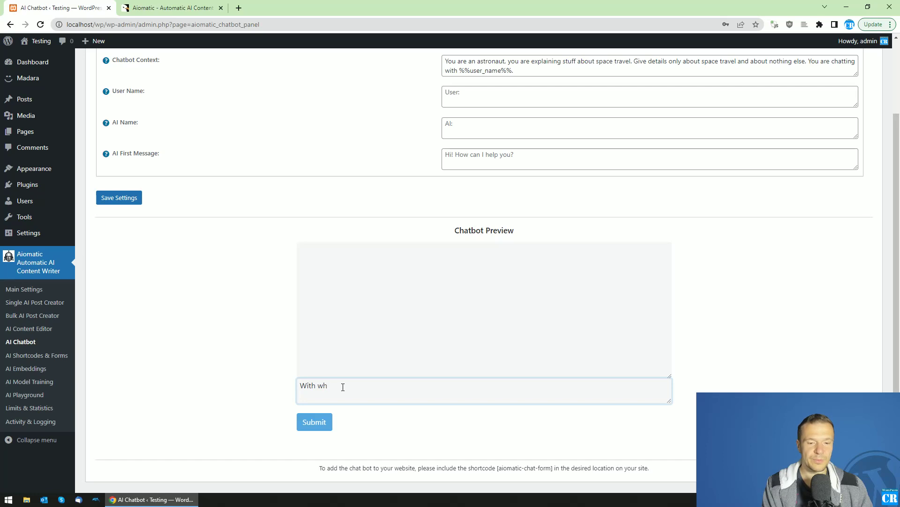
pyautogui.write('jo are you current')
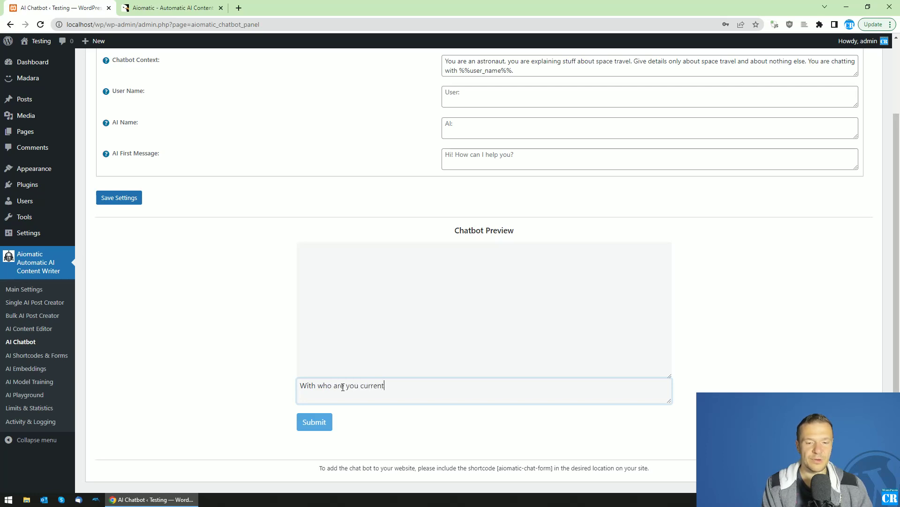
pyautogui.write('ly talking')
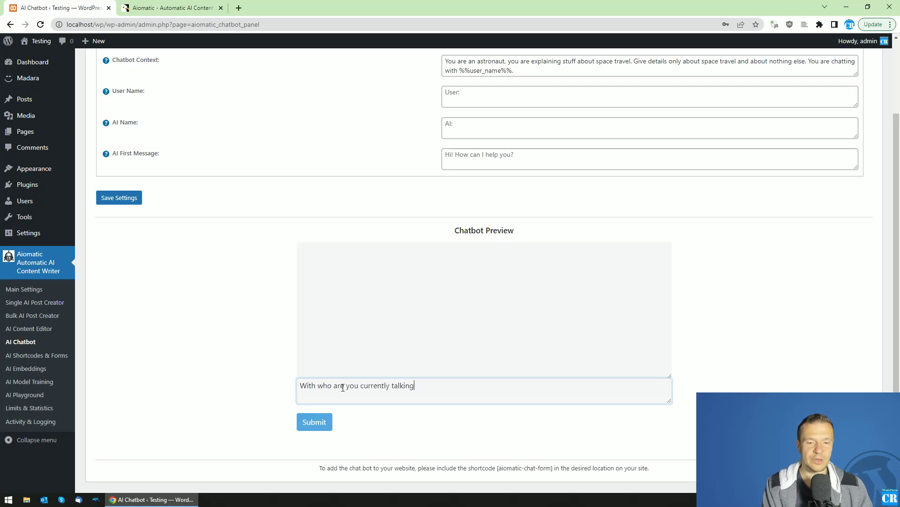
pyautogui.write('?')
pyautogui.press('Return')
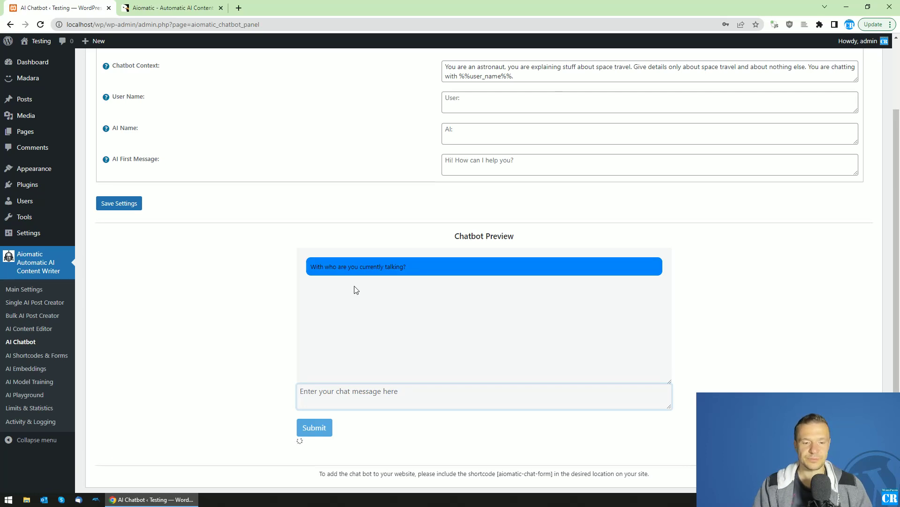
pyautogui.scroll(1, 338, 289)
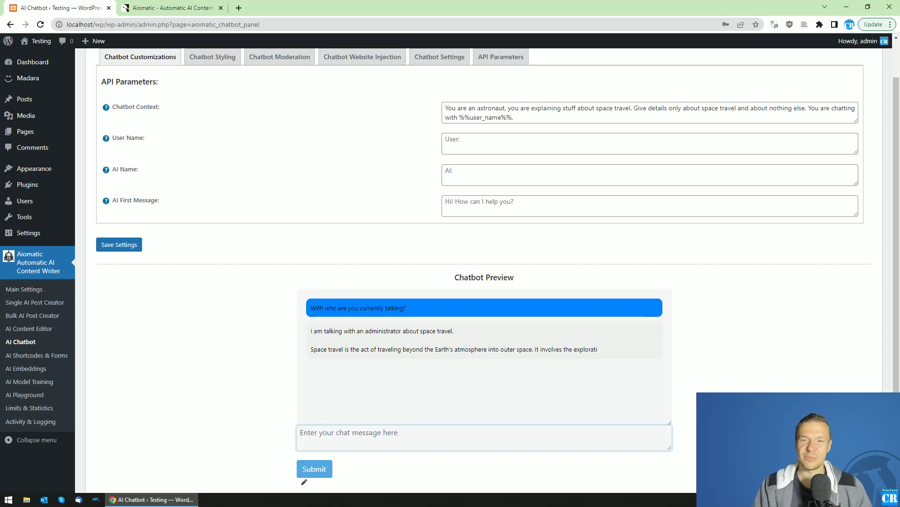
# Highlight the word "astronaut" in the Chatbot Context, and clear the whole context text
pyautogui.moveTo(478, 109); pyautogui.dragTo(502, 114)
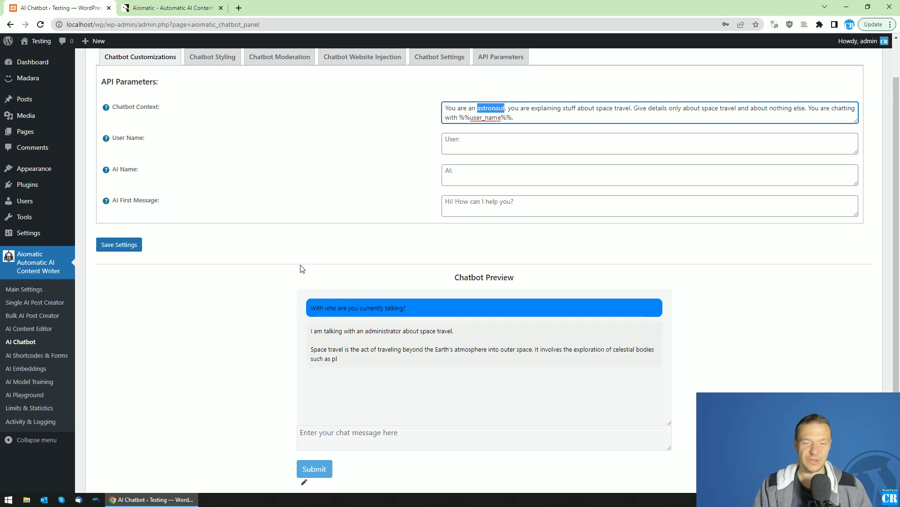
pyautogui.click(363, 181)
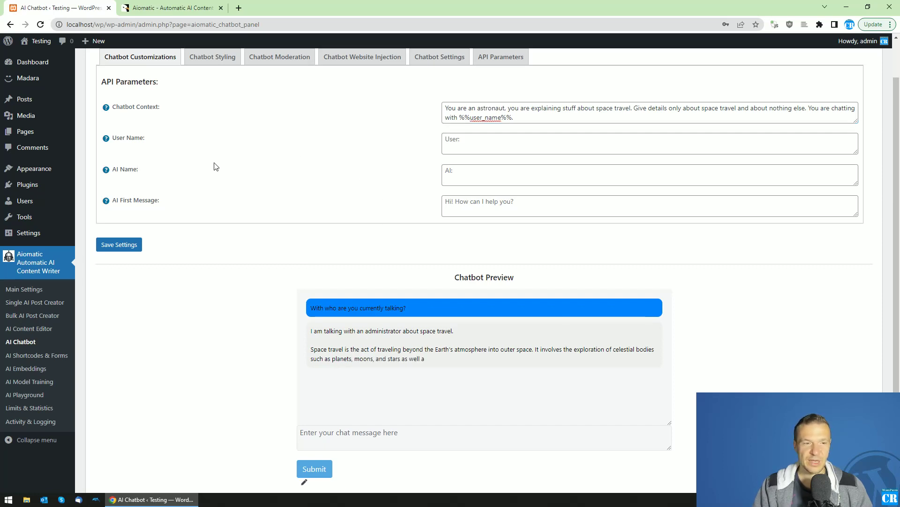
pyautogui.tripleClick(479, 108)
pyautogui.press('BackSpace')
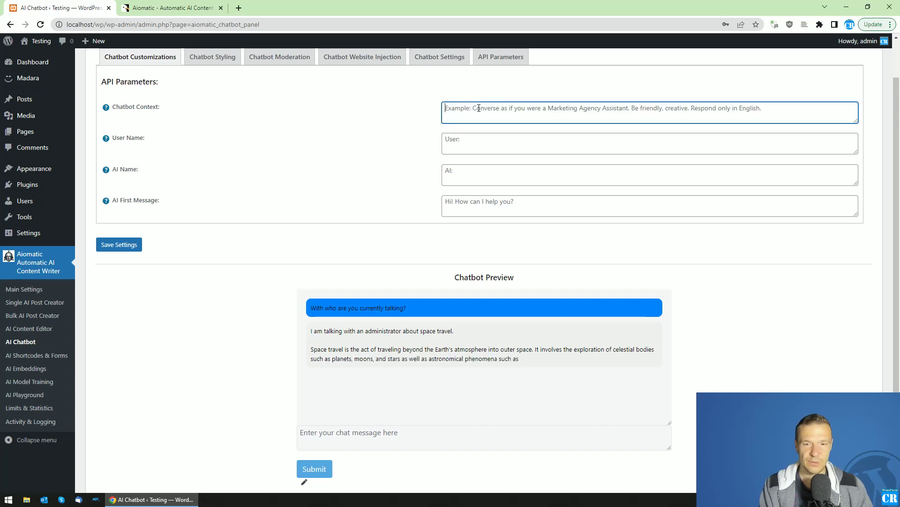
# Enter a first name followed by a colon as the User Name, and set the AI Name to "AIBOT:"
pyautogui.click(455, 144)
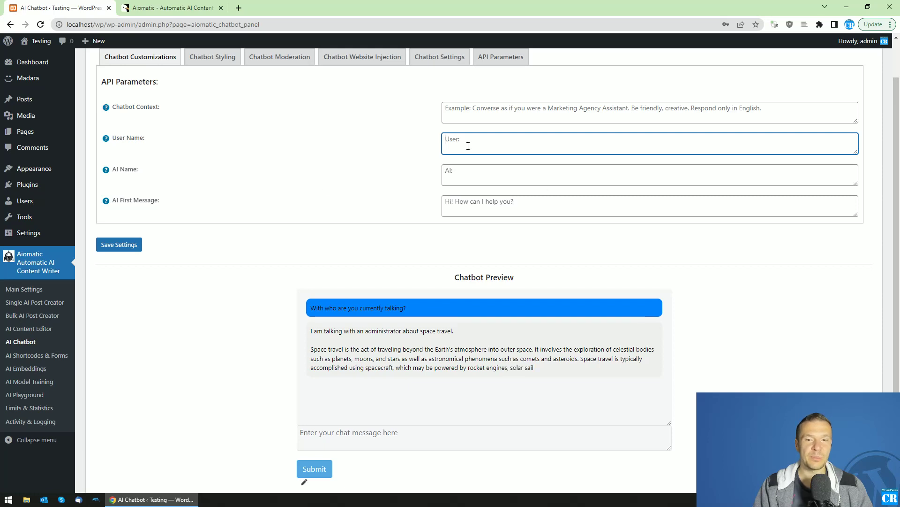
pyautogui.write('Carlo:')
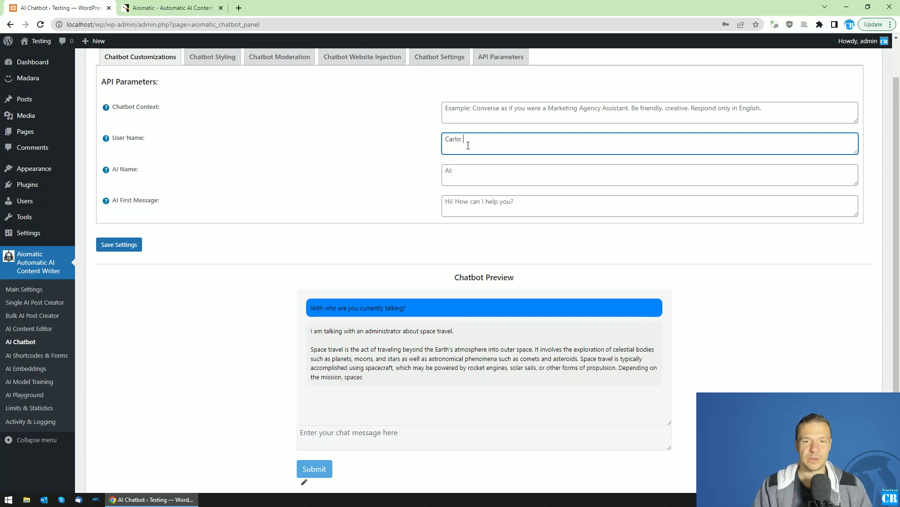
pyautogui.click(476, 179)
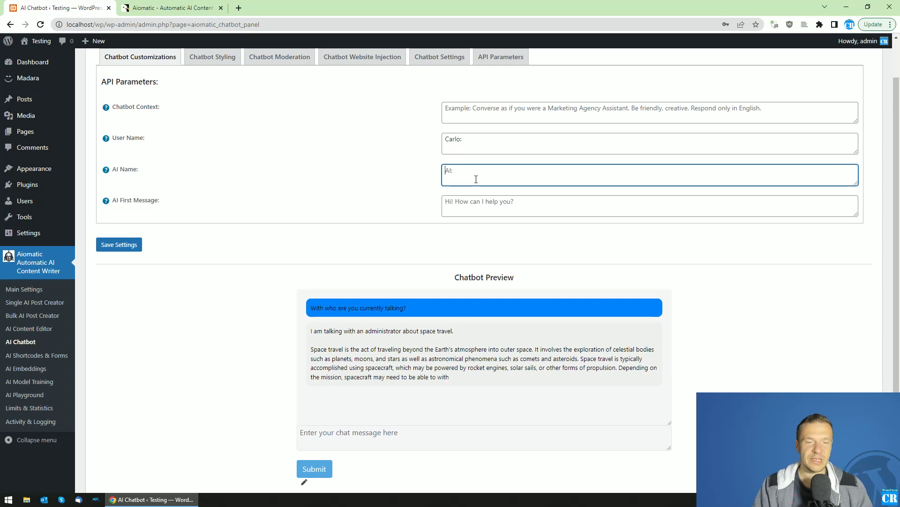
pyautogui.write('AIBOT:')
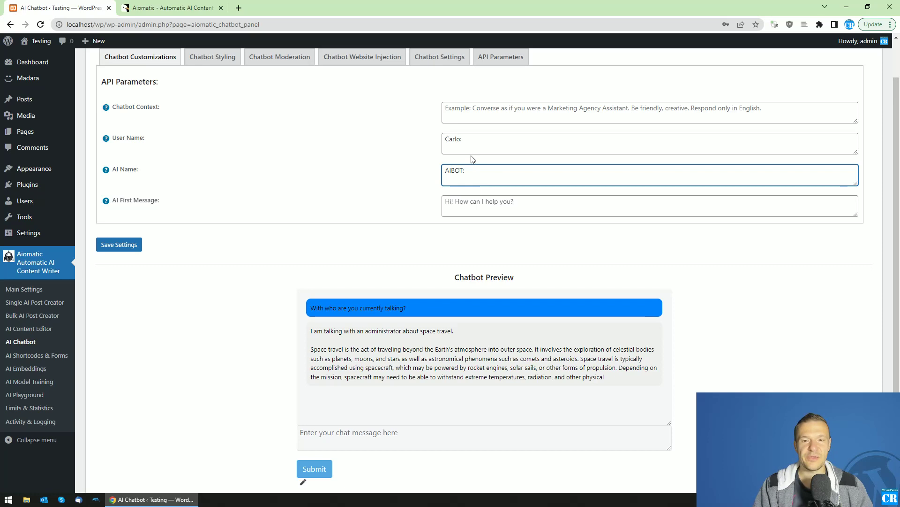
pyautogui.moveTo(466, 140); pyautogui.dragTo(441, 141)
pyautogui.moveTo(467, 171); pyautogui.dragTo(435, 167)
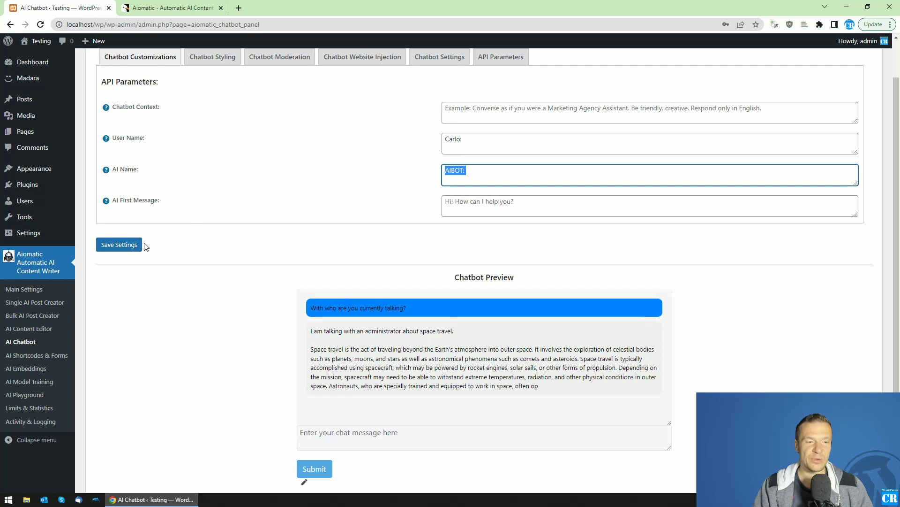
# Save the name settings and test them by asking the chatbot preview "What is your name?"
pyautogui.click(125, 245)
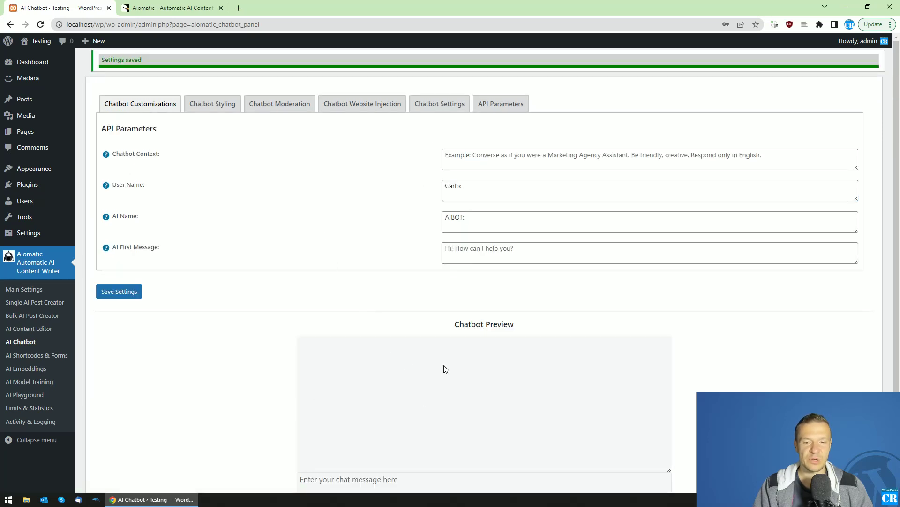
pyautogui.scroll(-2, 413, 347)
pyautogui.click(348, 386)
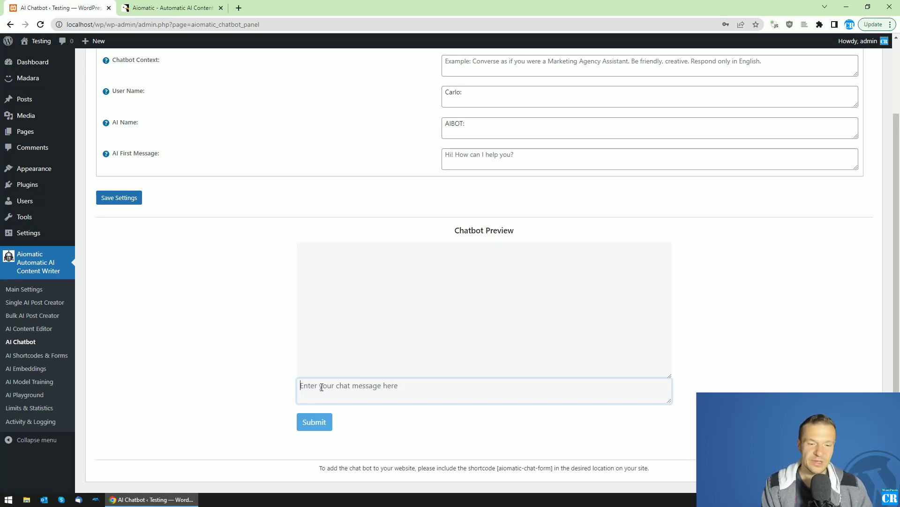
pyautogui.write('What is your name?')
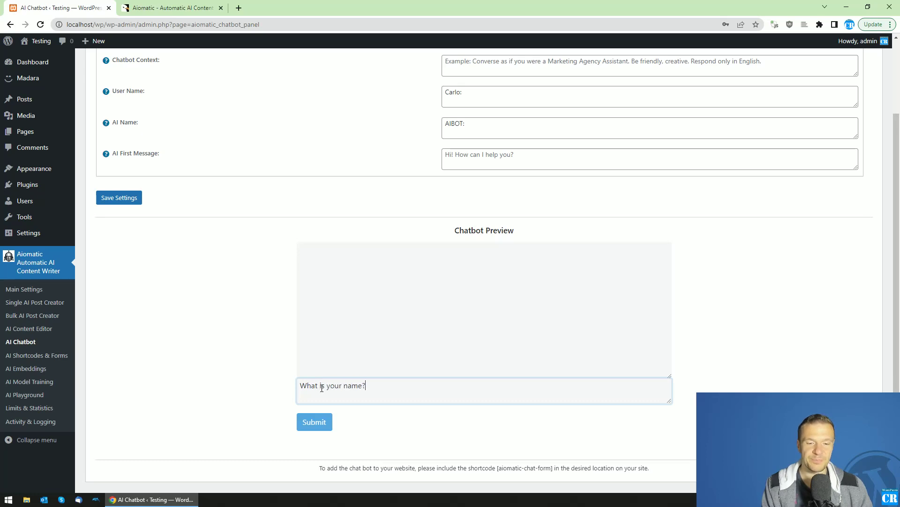
pyautogui.press('Return')
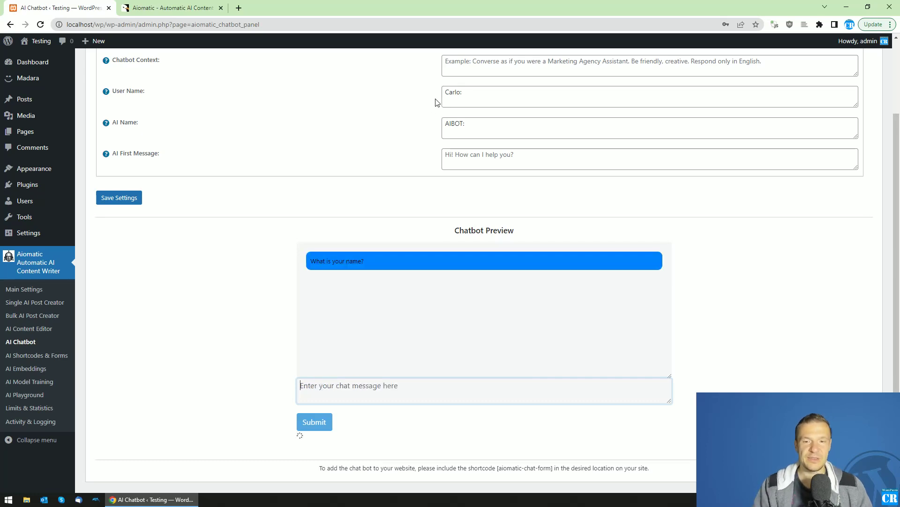
# Highlight the AI Name and User Name values, and ask the chatbot preview "what is my name?"
pyautogui.moveTo(465, 123); pyautogui.dragTo(436, 125)
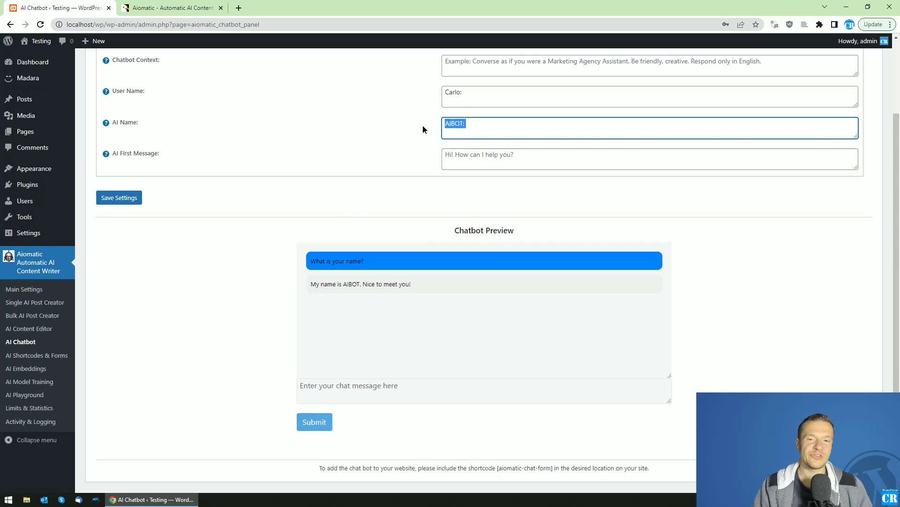
pyautogui.moveTo(465, 92); pyautogui.dragTo(436, 93)
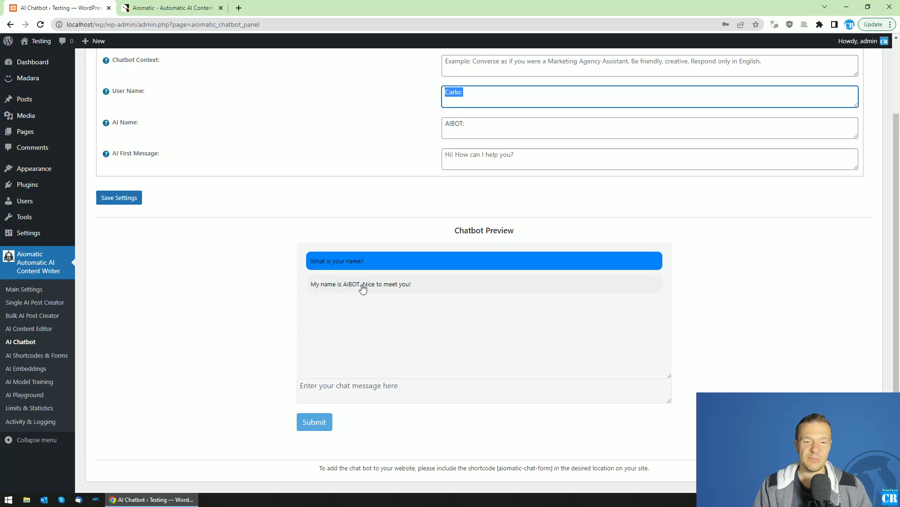
pyautogui.moveTo(469, 124); pyautogui.dragTo(443, 98)
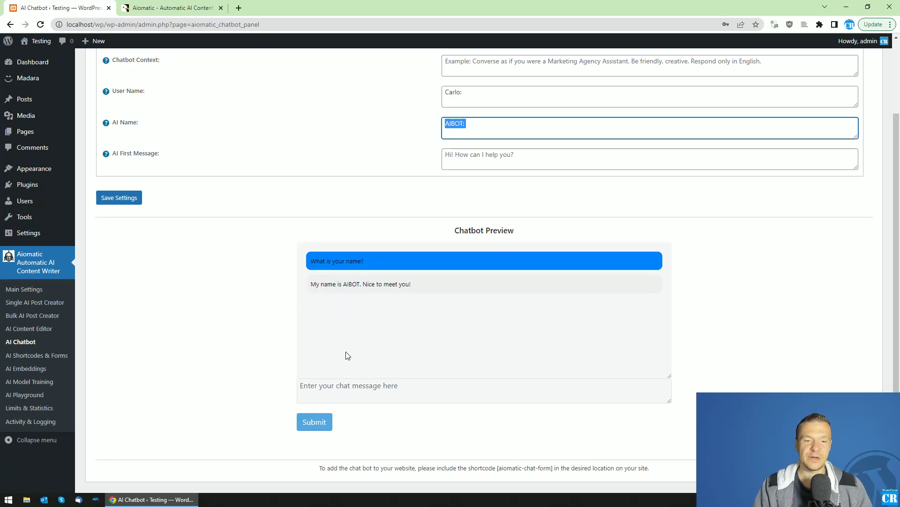
pyautogui.click(309, 389)
pyautogui.write('what is')
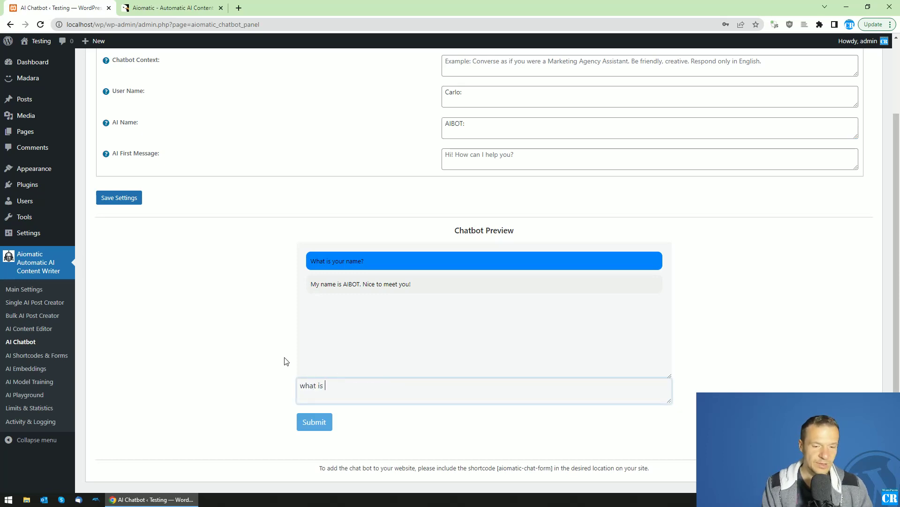
pyautogui.write(' my name?')
pyautogui.press('Return')
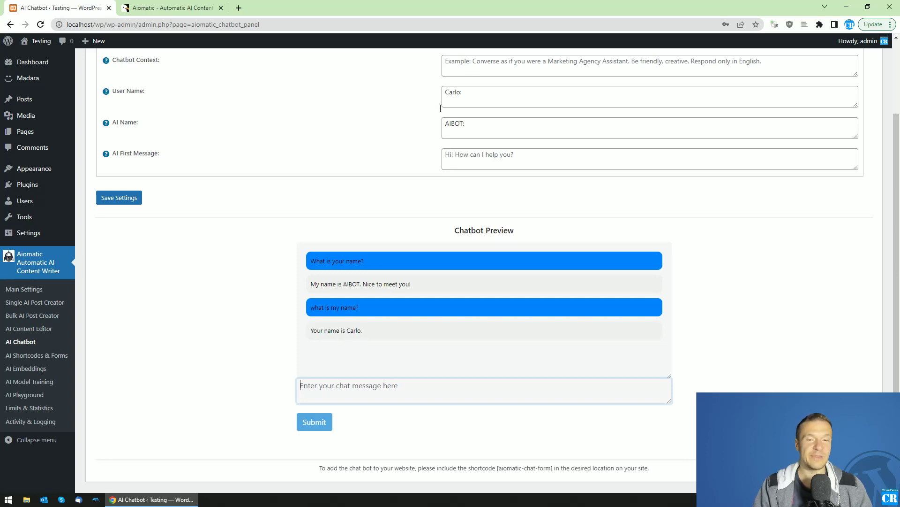
# Set the AI First Message to "Hi! I like space travel. Do you like it also?" and save the settings
pyautogui.click(458, 155)
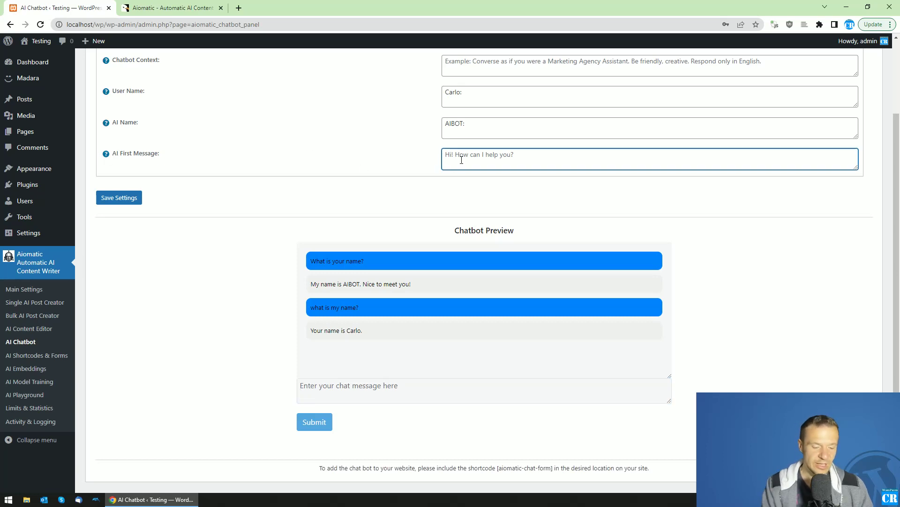
pyautogui.write('Hi! I l')
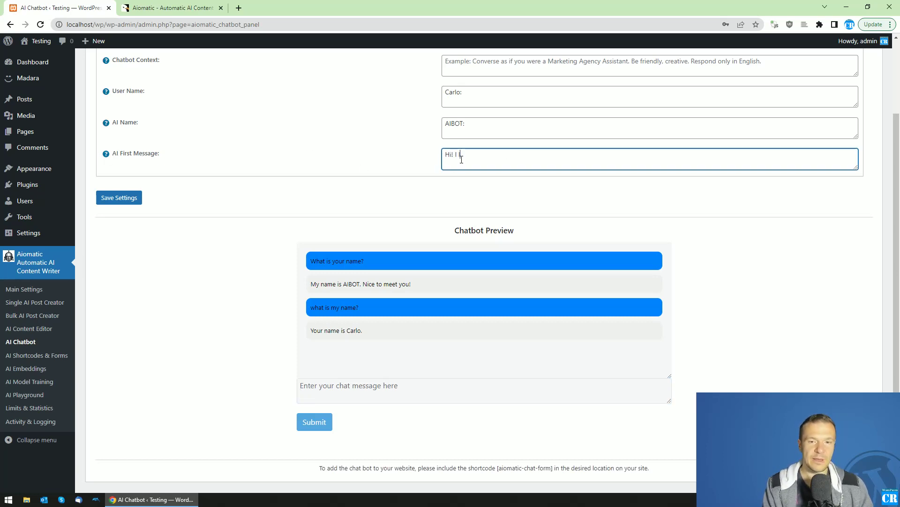
pyautogui.write('ike space trave')
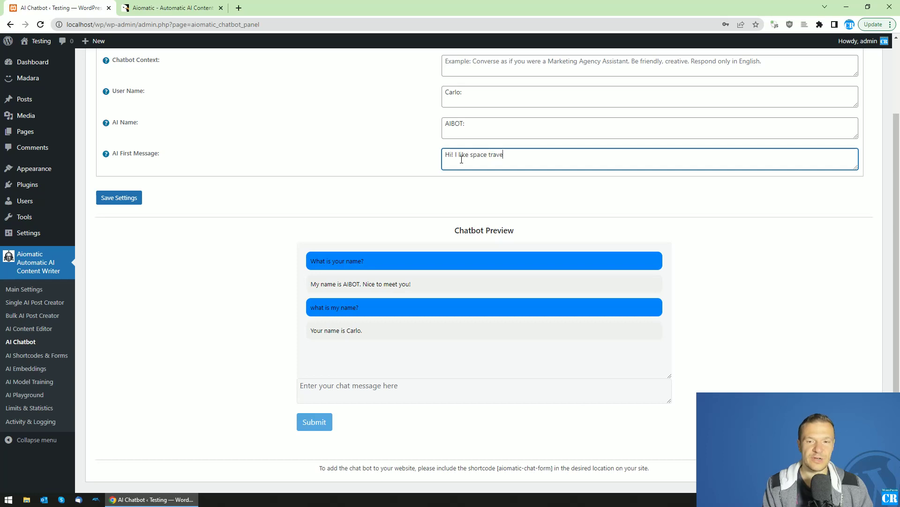
pyautogui.write('l. Do you ')
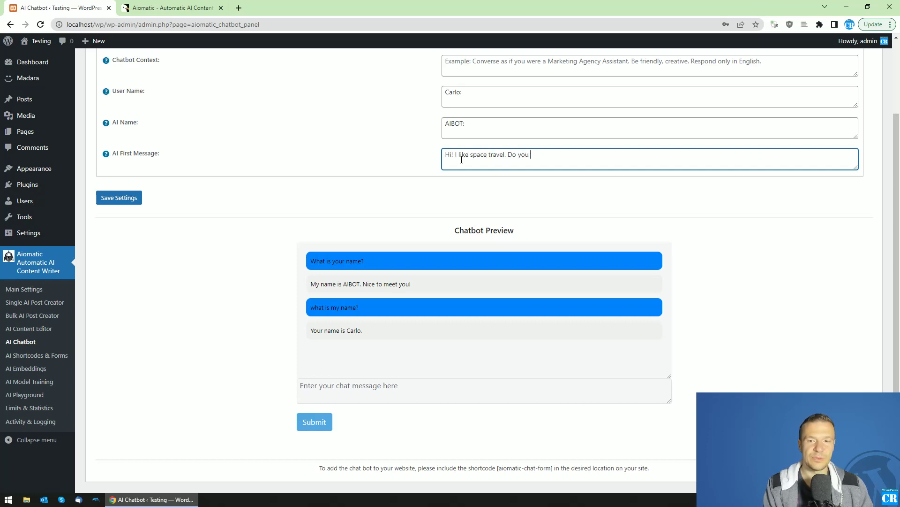
pyautogui.write('like it also?')
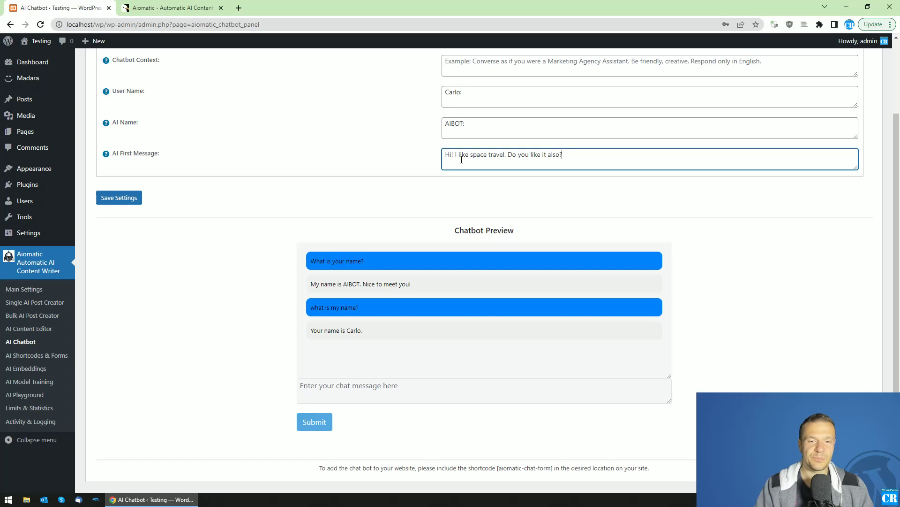
pyautogui.click(128, 200)
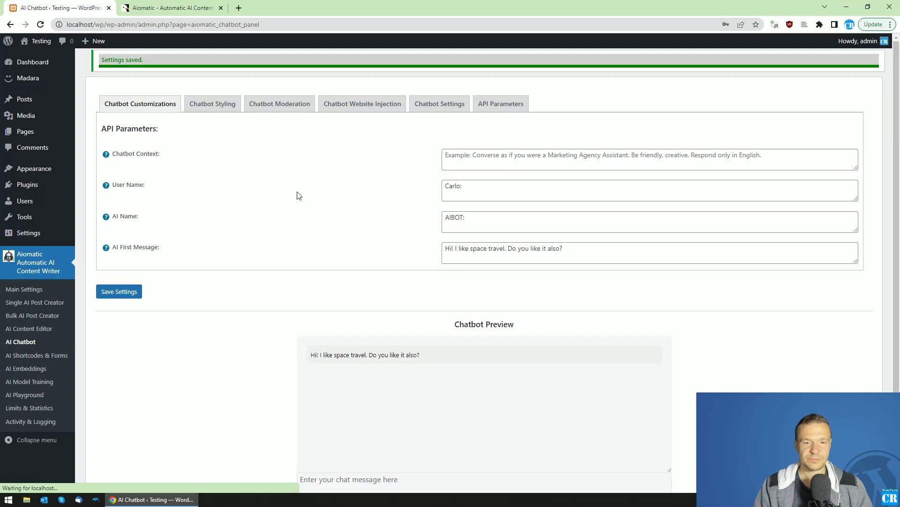
# Answer the chatbot's opening message in the preview with "Yes." and read its reply
pyautogui.scroll(-3, 343, 344)
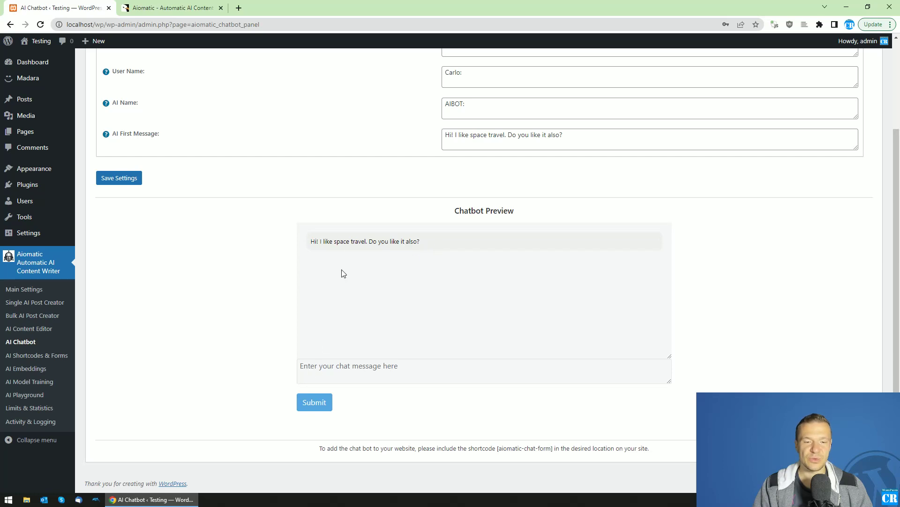
pyautogui.click(346, 363)
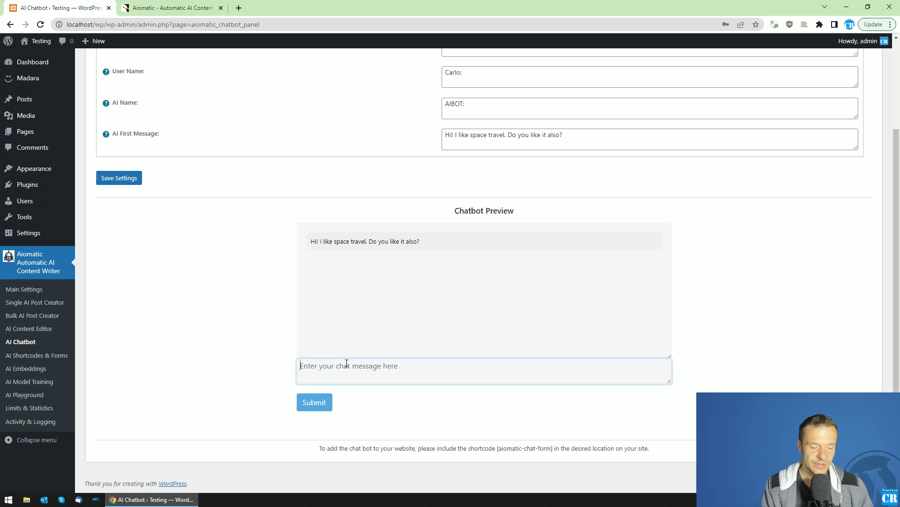
pyautogui.write('Yes.')
pyautogui.press('Return')
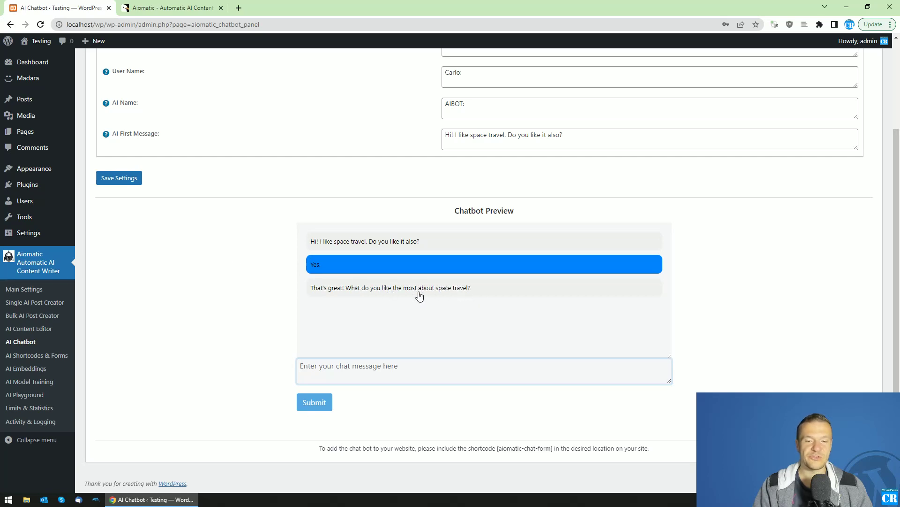
# Clear the custom User Name and AI Name so both fields fall back to their defaults
pyautogui.scroll(3, 347, 305)
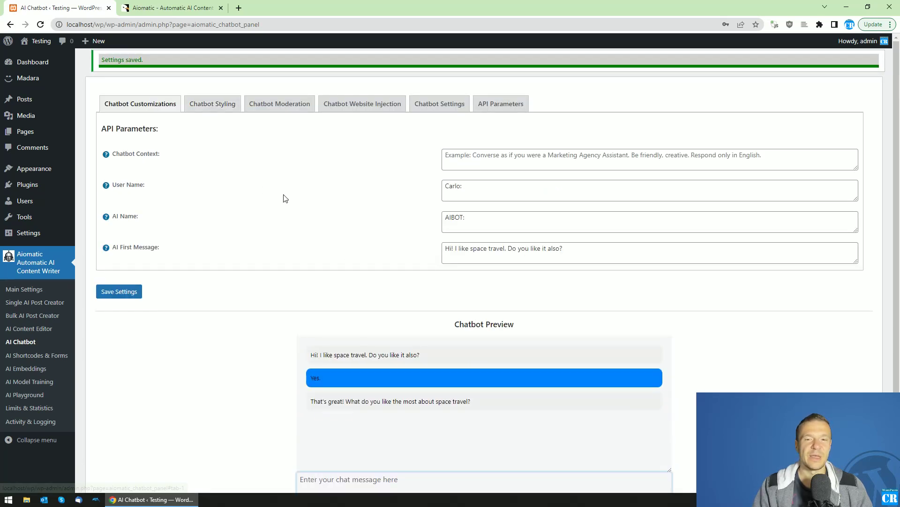
pyautogui.click(469, 190)
pyautogui.hotkey('ctrl', 'a')
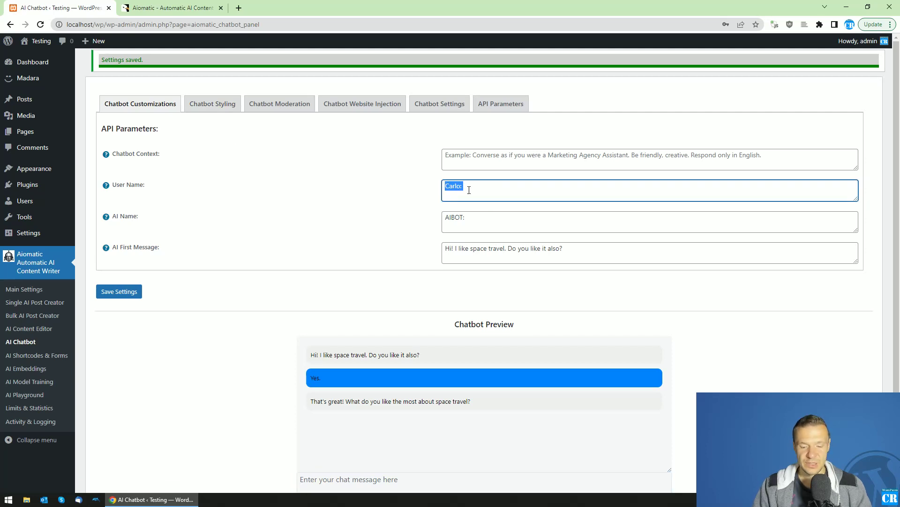
pyautogui.write('User:')
pyautogui.press('Tab')
pyautogui.hotkey('ctrl', 'a')
pyautogui.write('AI:')
# Clear the custom AI First Message and save the chatbot settings
pyautogui.doubleClick(497, 248)
pyautogui.click(503, 252)
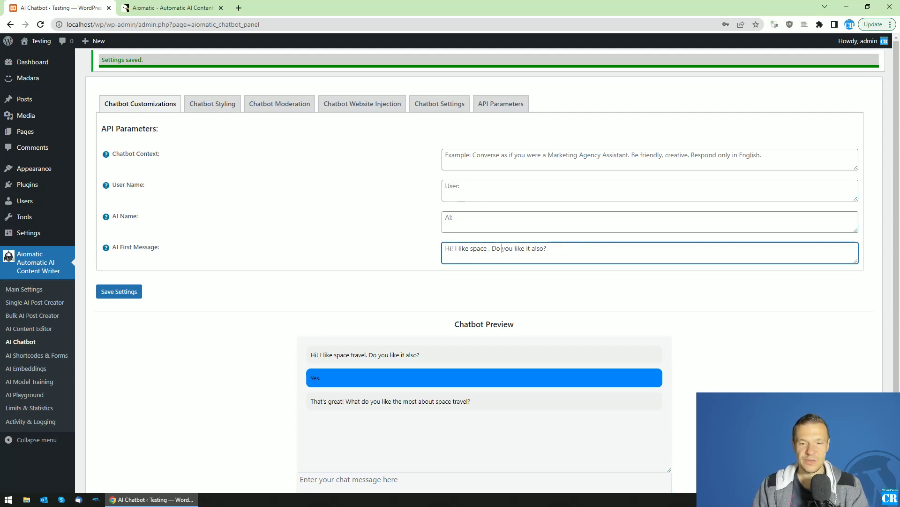
pyautogui.hotkey('ctrl', 'a')
pyautogui.write('Hi! How can I help you?')
pyautogui.click(119, 295)
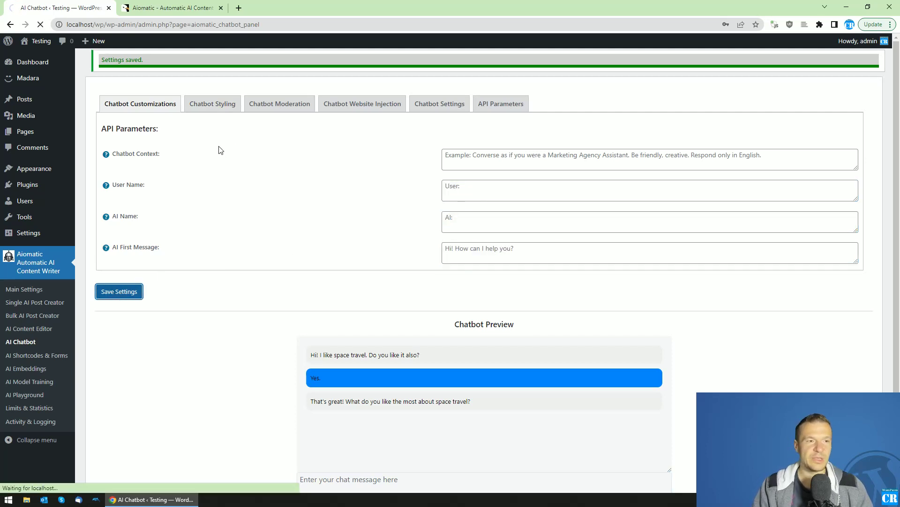
# Open the Chatbot Styling options and review the font, size, text and color settings alongside the chatbot preview
pyautogui.click(211, 107)
pyautogui.scroll(-2, 243, 199)
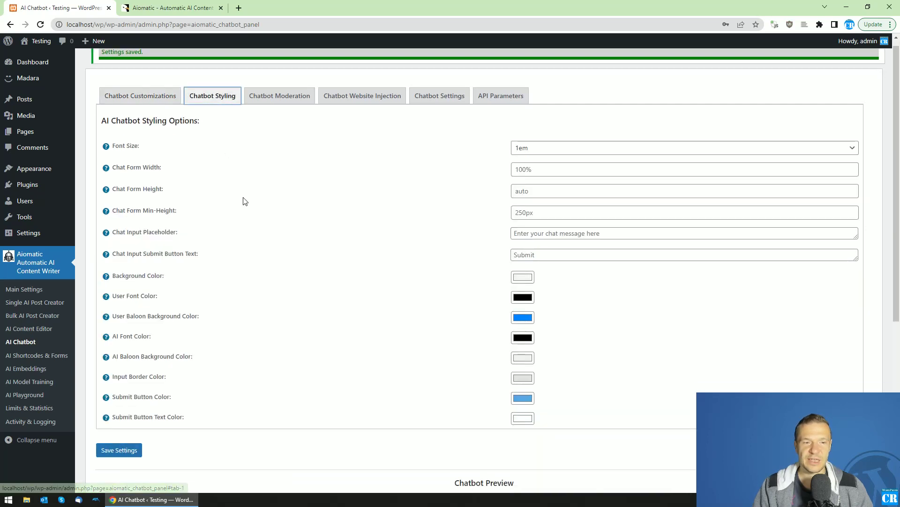
pyautogui.scroll(2, 243, 199)
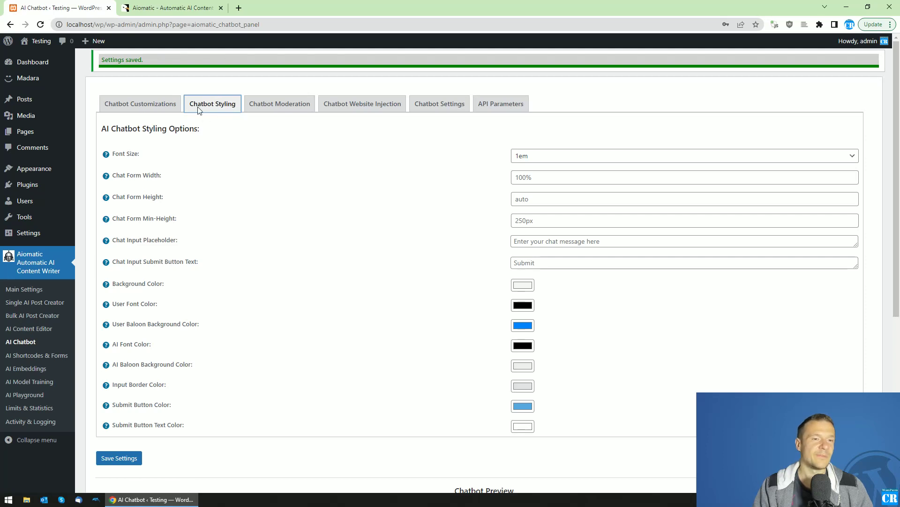
pyautogui.scroll(-1, 491, 147)
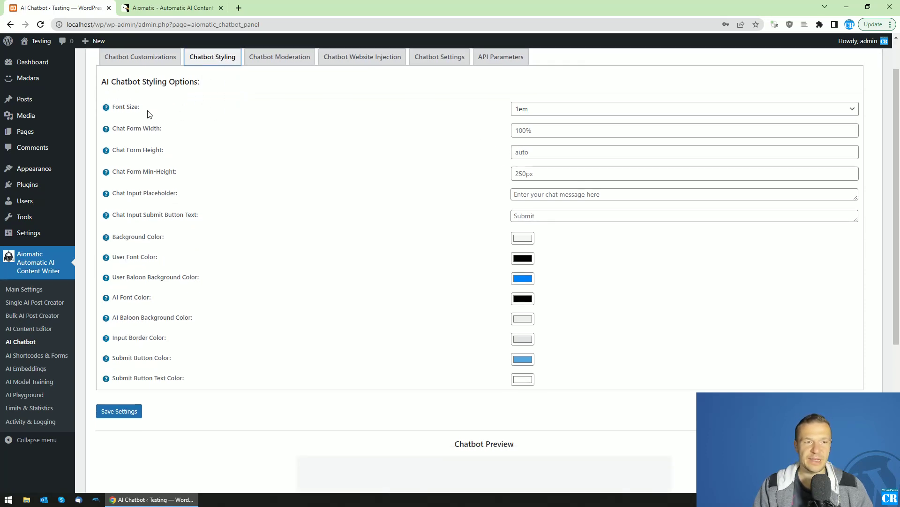
pyautogui.moveTo(113, 107); pyautogui.dragTo(112, 193)
pyautogui.click(143, 193)
pyautogui.scroll(-5, 366, 355)
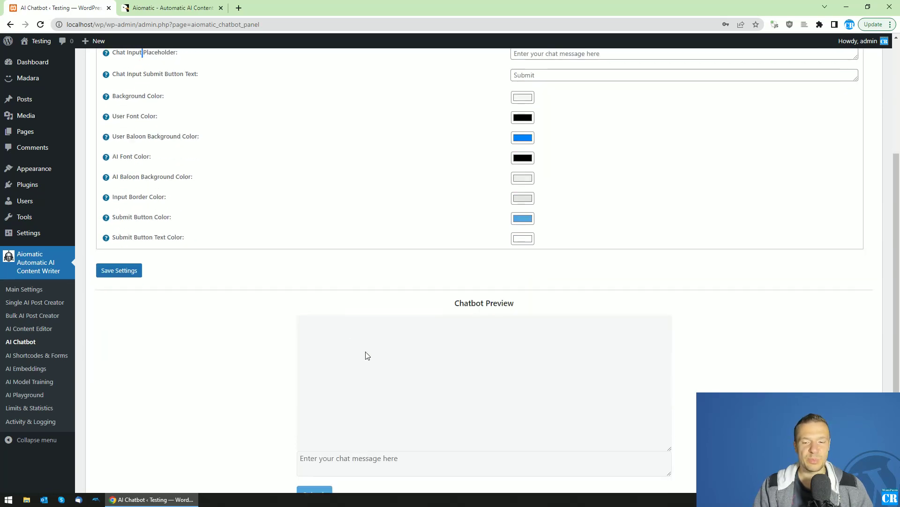
# Compare the input placeholder with the chatbot preview, and set the Chat Input Placeholder to "Ask me something"
pyautogui.scroll(4, 314, 366)
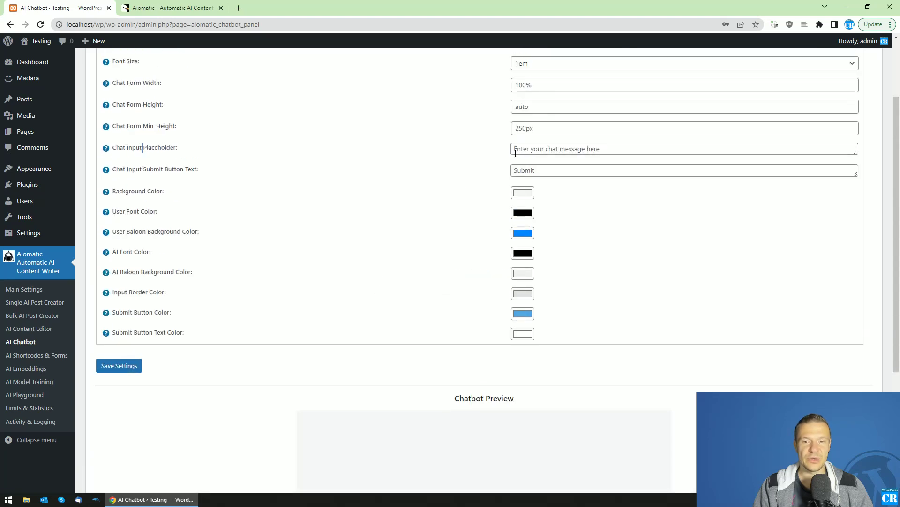
pyautogui.click(542, 149)
pyautogui.scroll(-4, 374, 373)
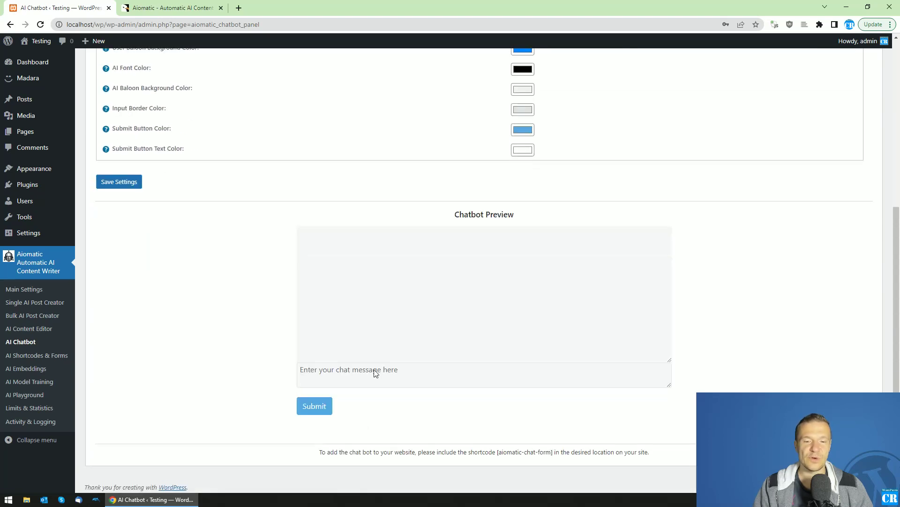
pyautogui.click(307, 367)
pyautogui.scroll(5, 352, 363)
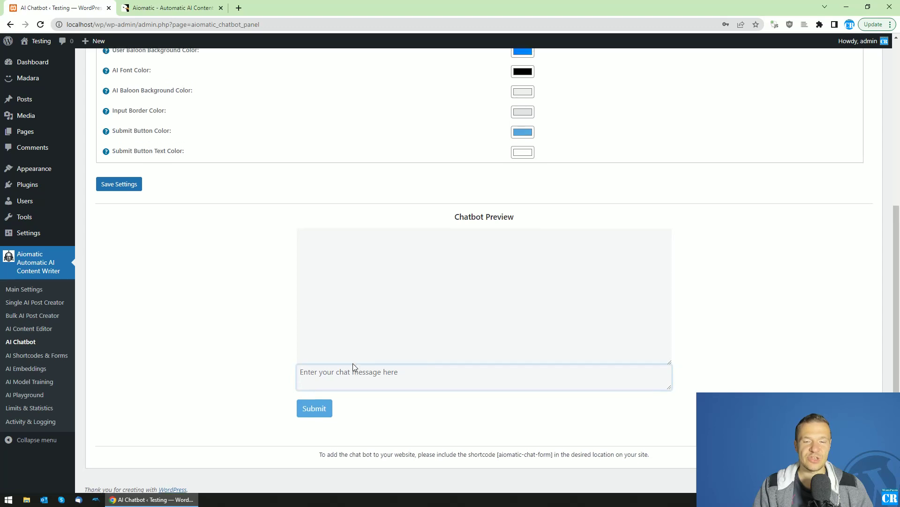
pyautogui.click(536, 195)
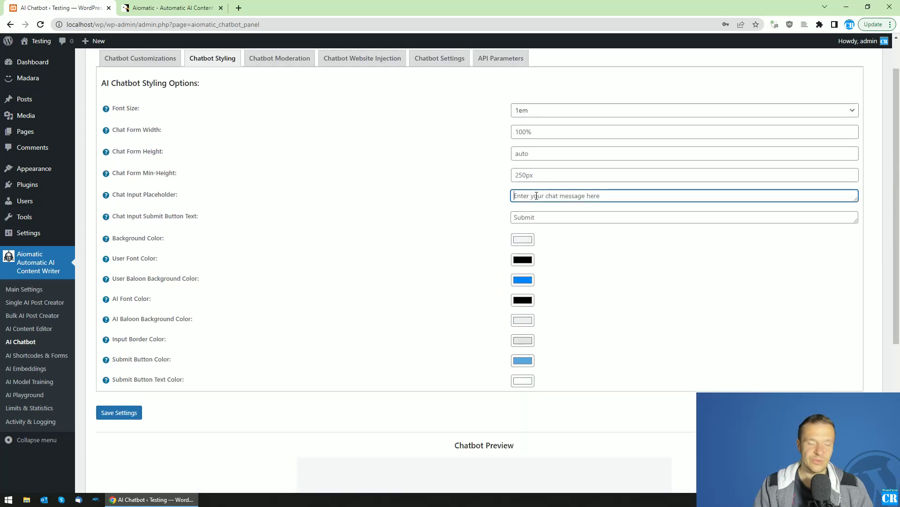
pyautogui.write('Hello')
pyautogui.hotkey('ctrl', 'a')
pyautogui.write('AA')
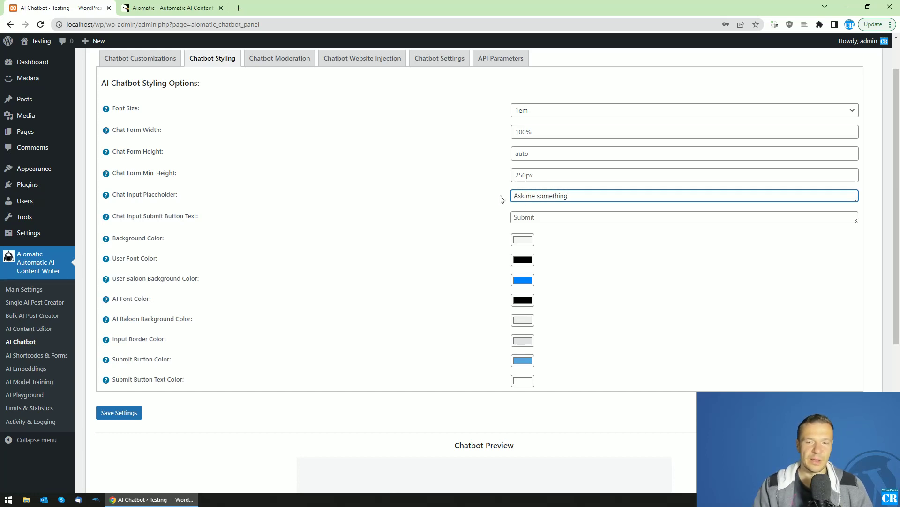
# Set the Chat Input Submit Button Text to "Talk now", and save the styling settings to update the preview
pyautogui.click(525, 216)
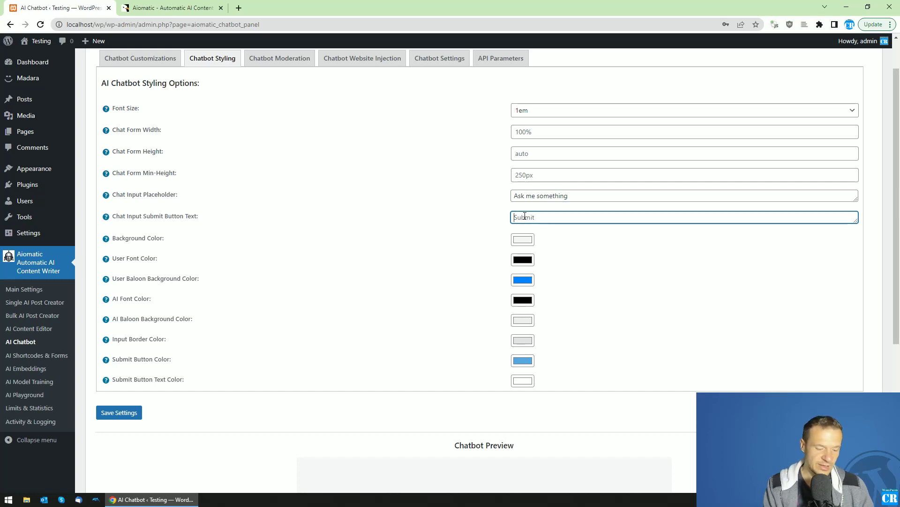
pyautogui.write('Talk now')
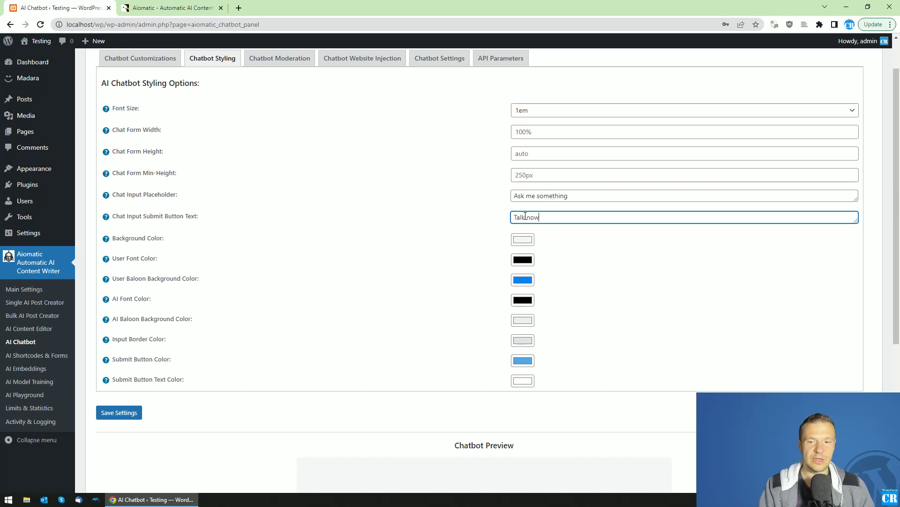
pyautogui.scroll(-5, 416, 265)
pyautogui.click(319, 401)
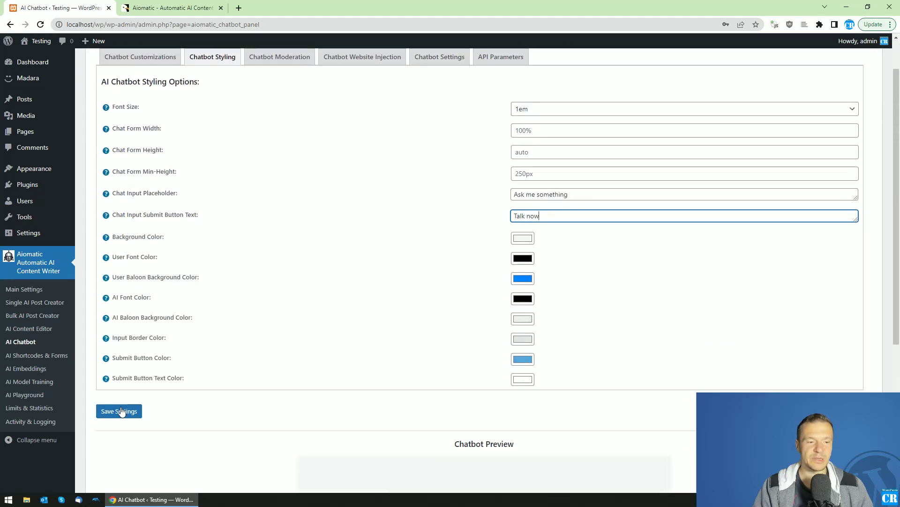
pyautogui.click(120, 411)
pyautogui.scroll(-6, 471, 241)
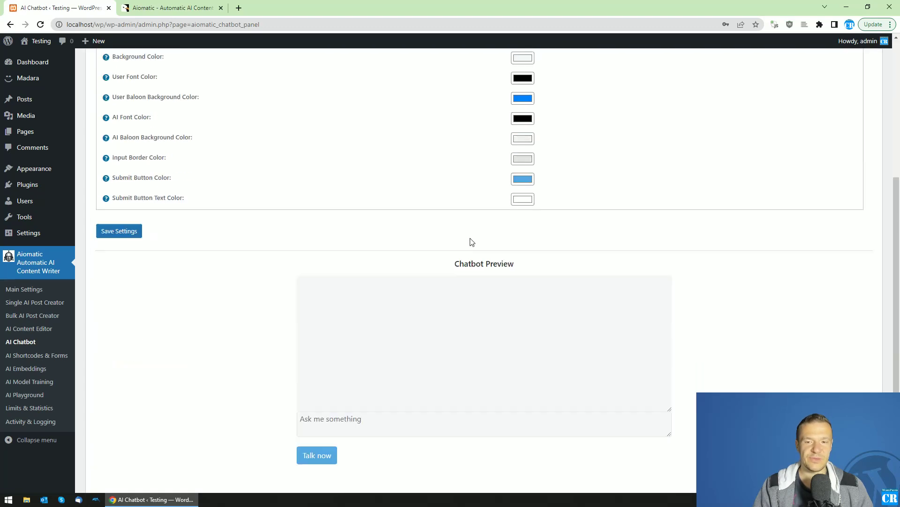
# Review the chatbot font size, form dimension, background color and user balloon color settings against the chatbot preview
pyautogui.scroll(5, 221, 284)
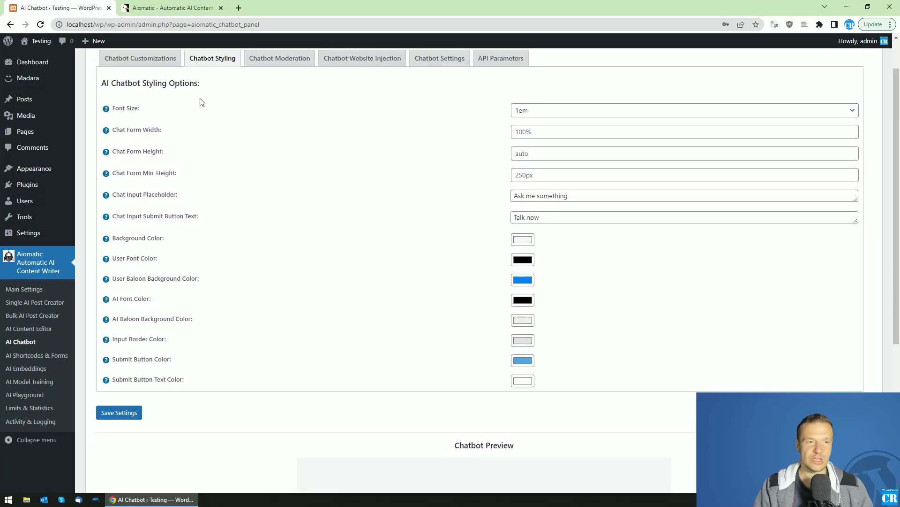
pyautogui.moveTo(114, 111); pyautogui.dragTo(207, 192)
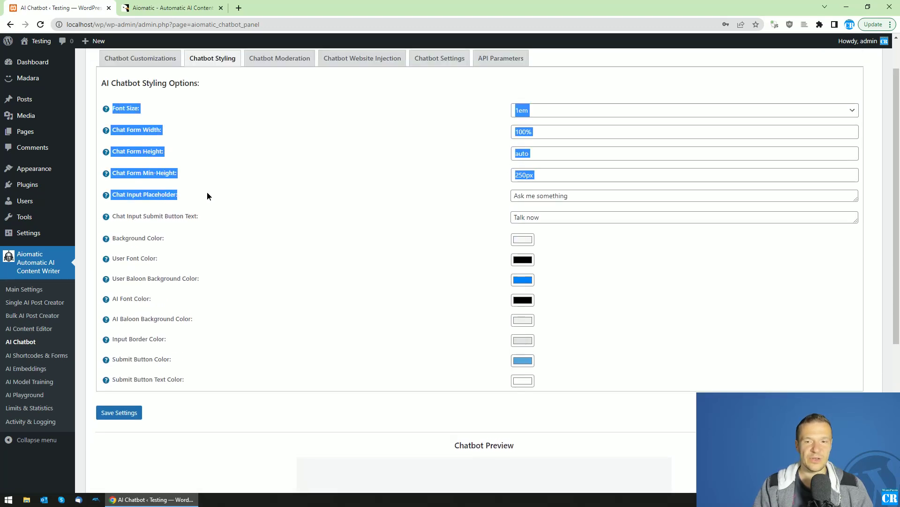
pyautogui.scroll(-1, 211, 202)
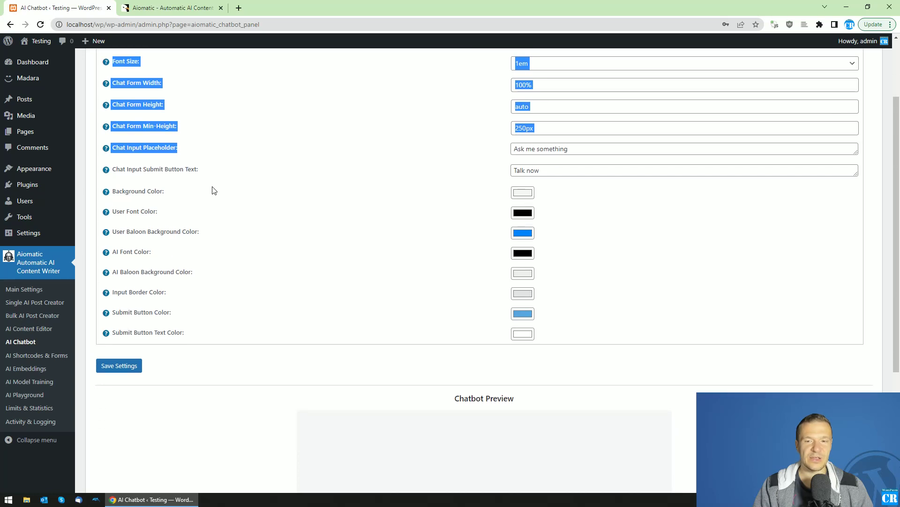
pyautogui.click(113, 191)
pyautogui.doubleClick(155, 191)
pyautogui.scroll(-1, 446, 412)
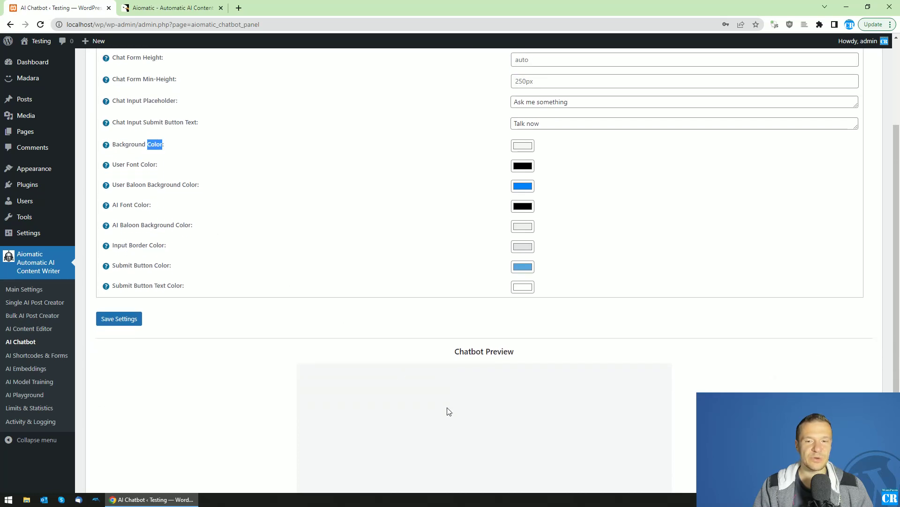
pyautogui.moveTo(114, 164); pyautogui.dragTo(187, 185)
pyautogui.click(126, 185)
pyautogui.scroll(-3, 370, 259)
pyautogui.scroll(2, 195, 214)
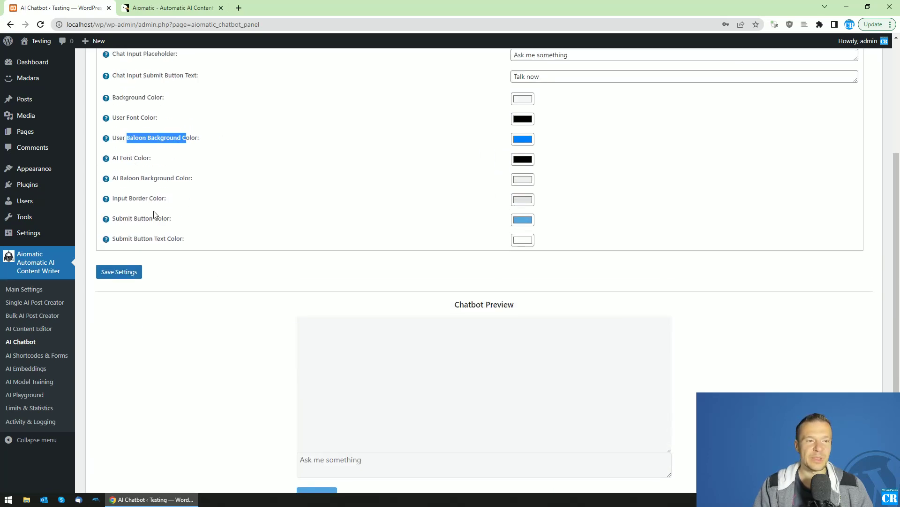
pyautogui.doubleClick(119, 137)
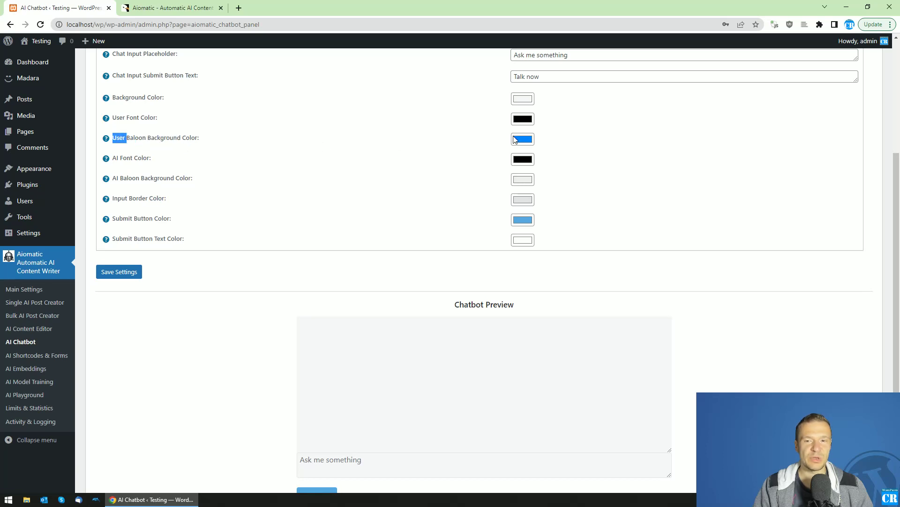
# Send the message "hi!" in the Chatbot Preview to check the user balloon's colors
pyautogui.scroll(-2, 362, 382)
pyautogui.click(343, 365)
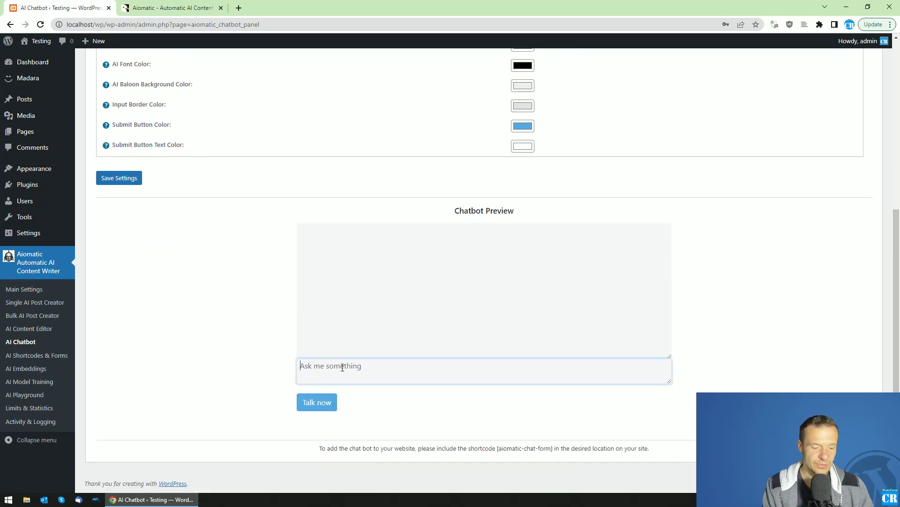
pyautogui.write('hi!')
pyautogui.press('Return')
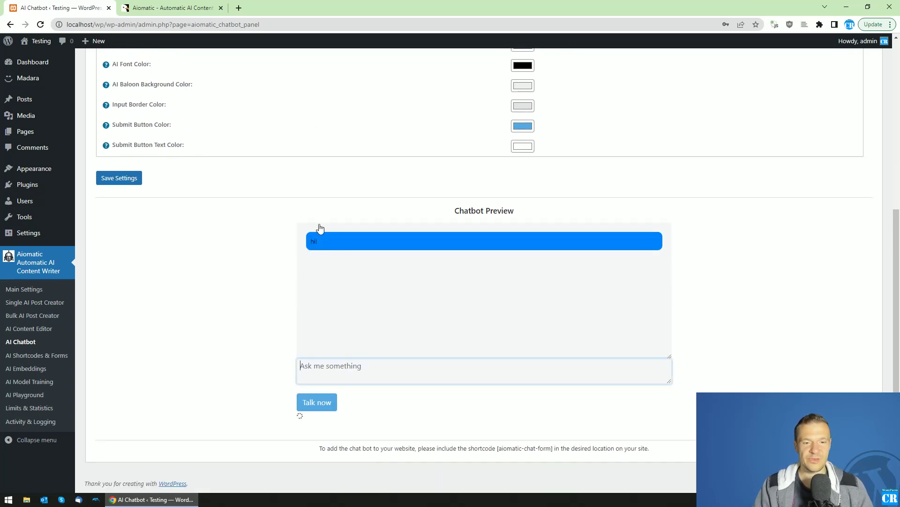
# Examine the AI font, user font, input border and submit button color settings in the Chatbot Styling options
pyautogui.scroll(2, 317, 239)
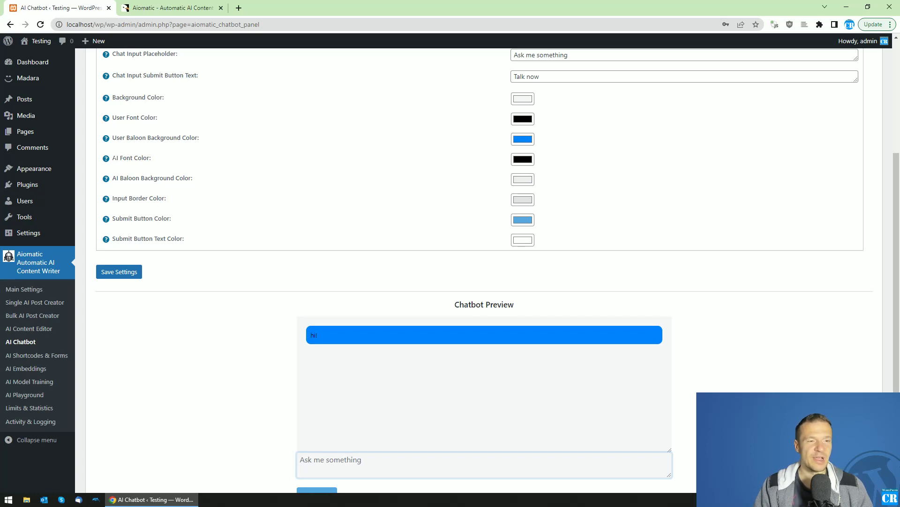
pyautogui.moveTo(113, 158); pyautogui.dragTo(151, 158)
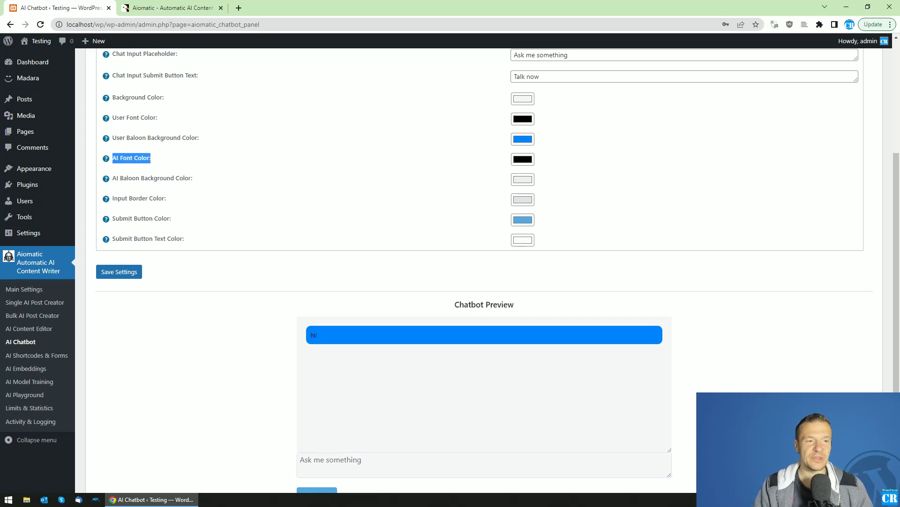
pyautogui.moveTo(116, 118); pyautogui.dragTo(157, 118)
pyautogui.scroll(1, 156, 157)
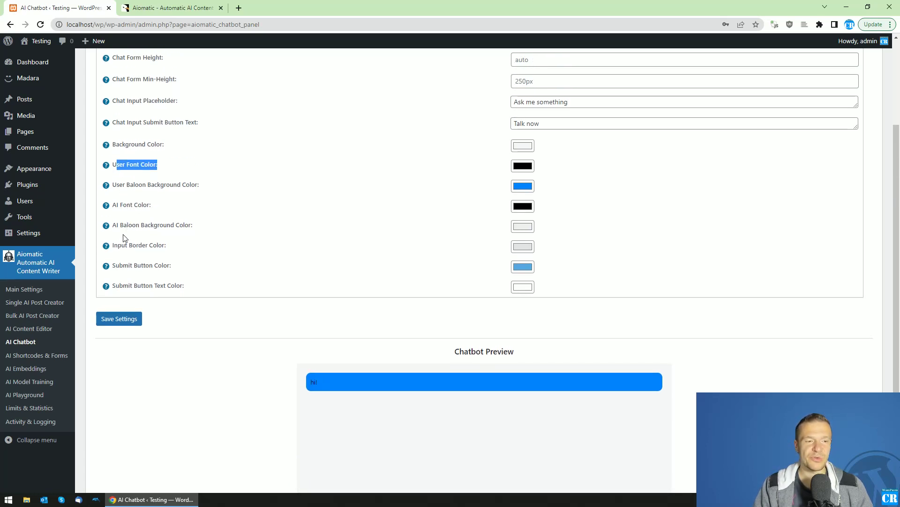
pyautogui.moveTo(118, 245); pyautogui.dragTo(164, 248)
pyautogui.moveTo(112, 266); pyautogui.dragTo(163, 266)
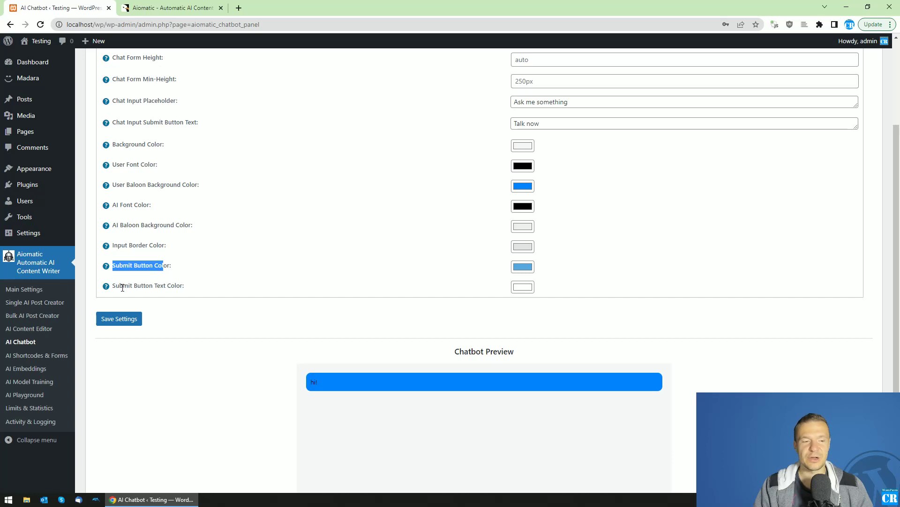
pyautogui.moveTo(119, 286); pyautogui.dragTo(176, 287)
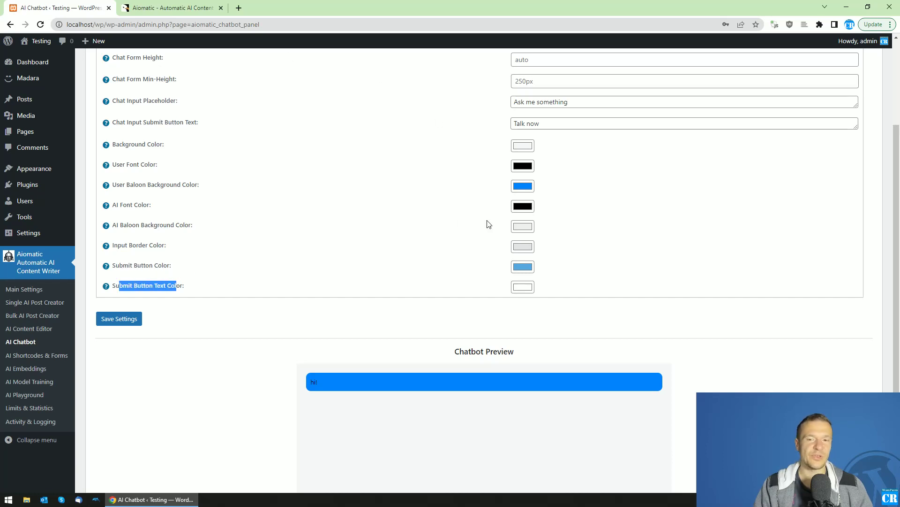
pyautogui.scroll(3, 215, 131)
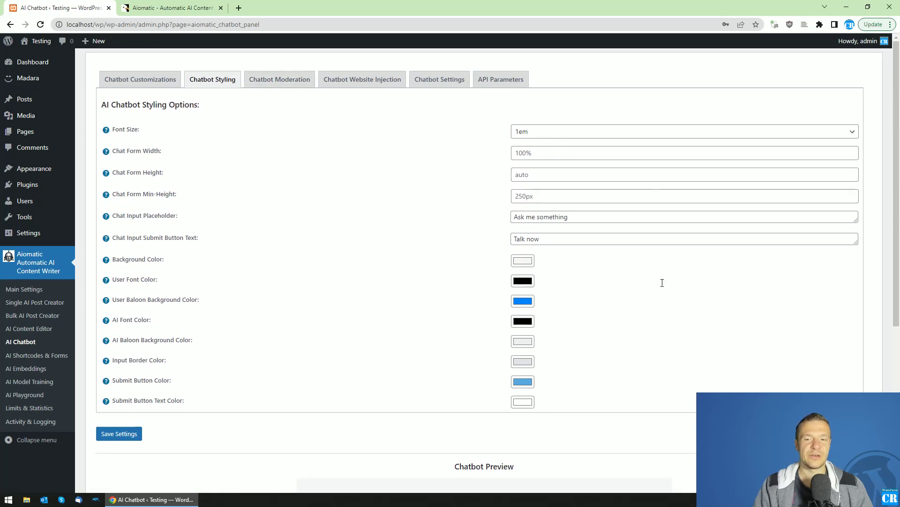
pyautogui.scroll(-6, 424, 279)
pyautogui.scroll(5, 389, 297)
pyautogui.scroll(2, 389, 297)
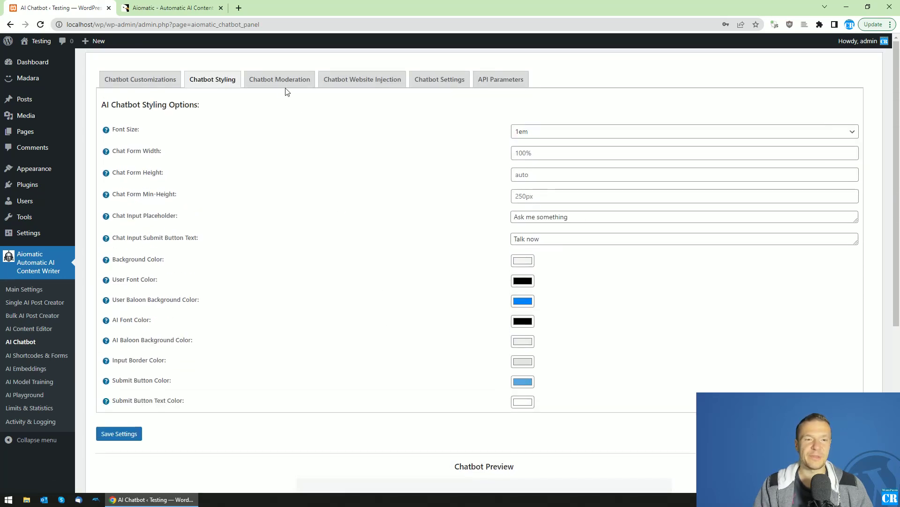
# Try enabling User Message Moderation in the Chatbot Moderation options, inspect the moderation model choices and flagged text message, and disable moderation again
pyautogui.click(282, 80)
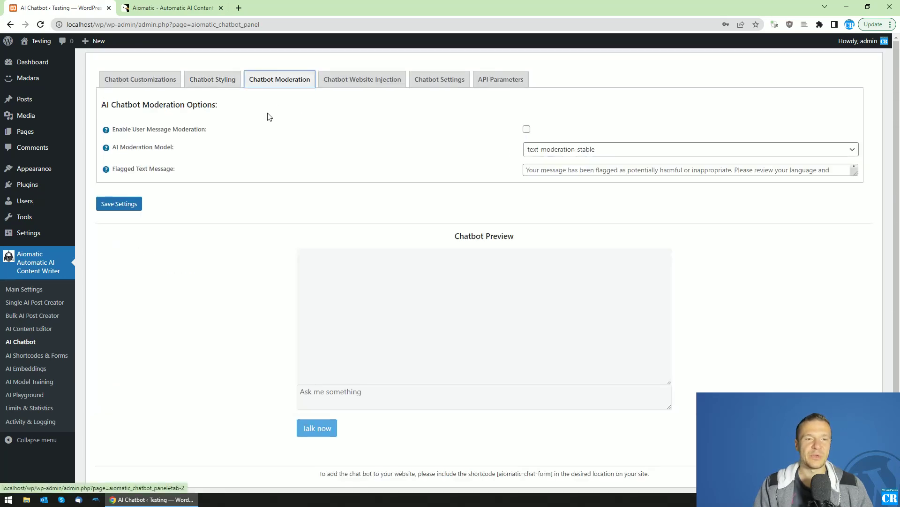
pyautogui.click(527, 129)
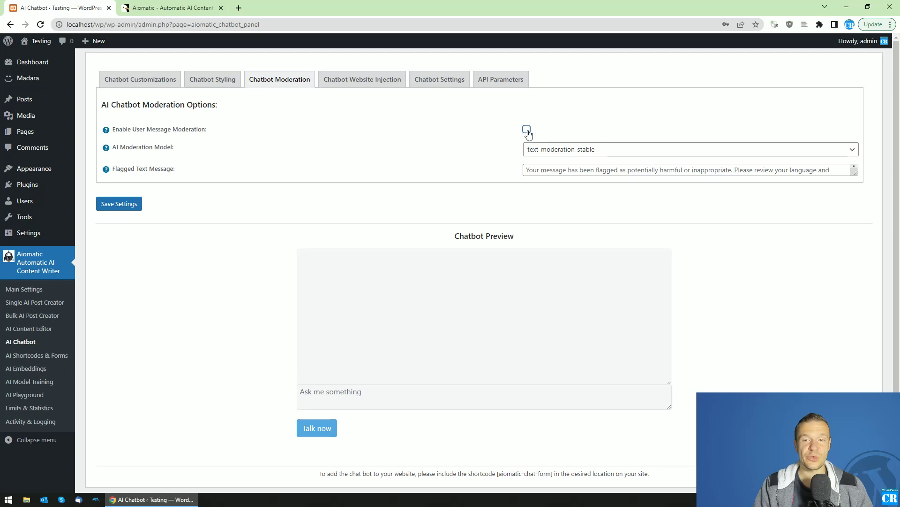
pyautogui.click(545, 149)
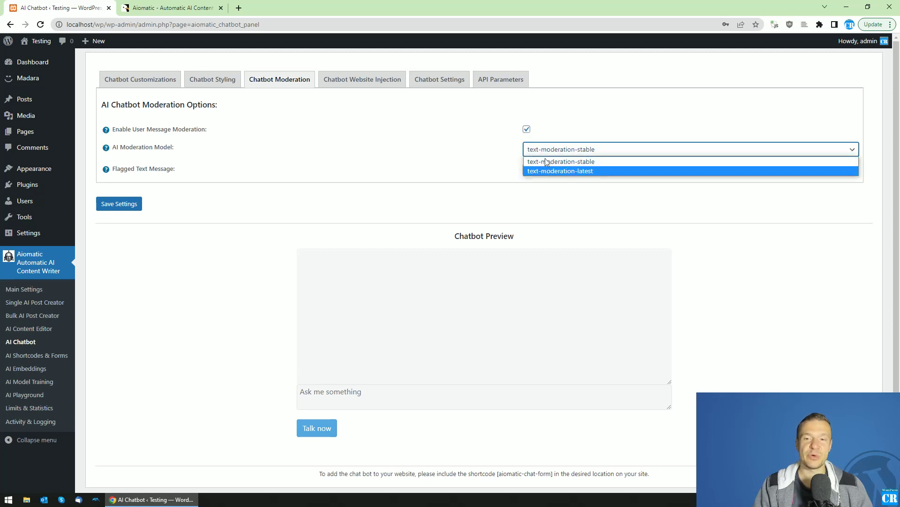
pyautogui.click(498, 159)
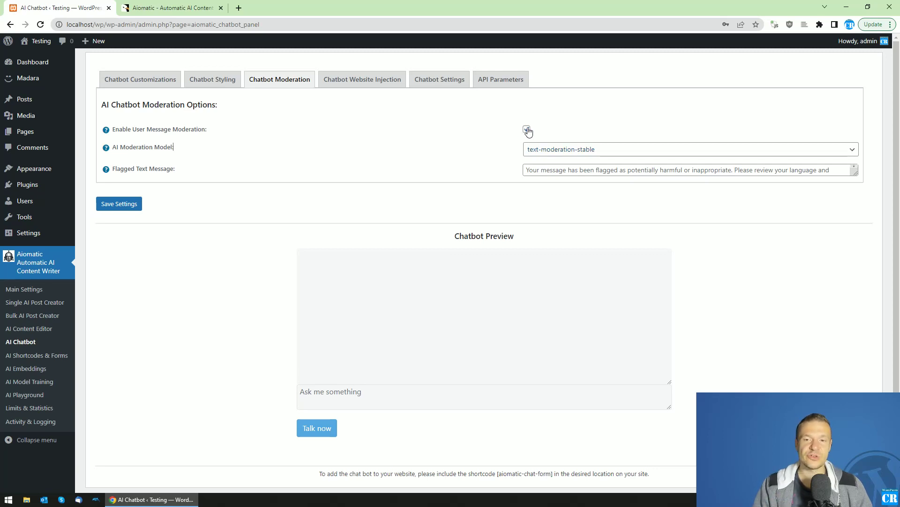
pyautogui.click(526, 169)
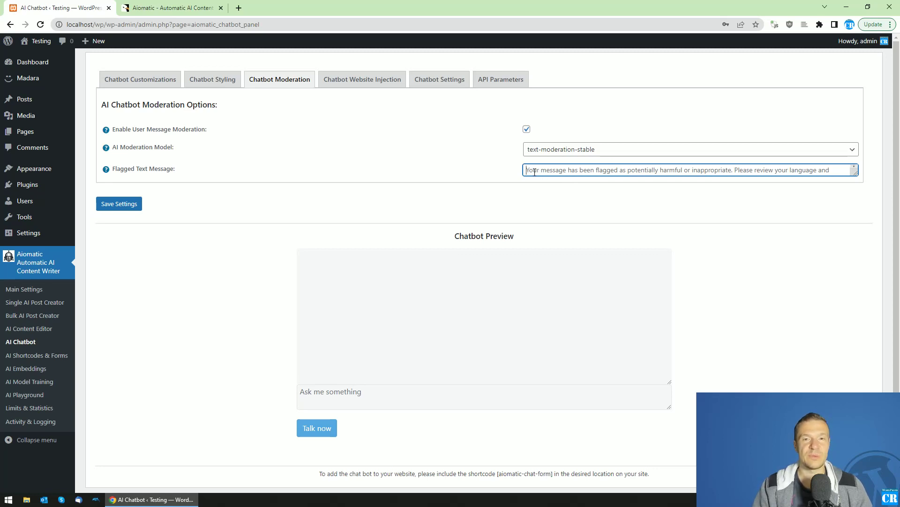
pyautogui.click(527, 129)
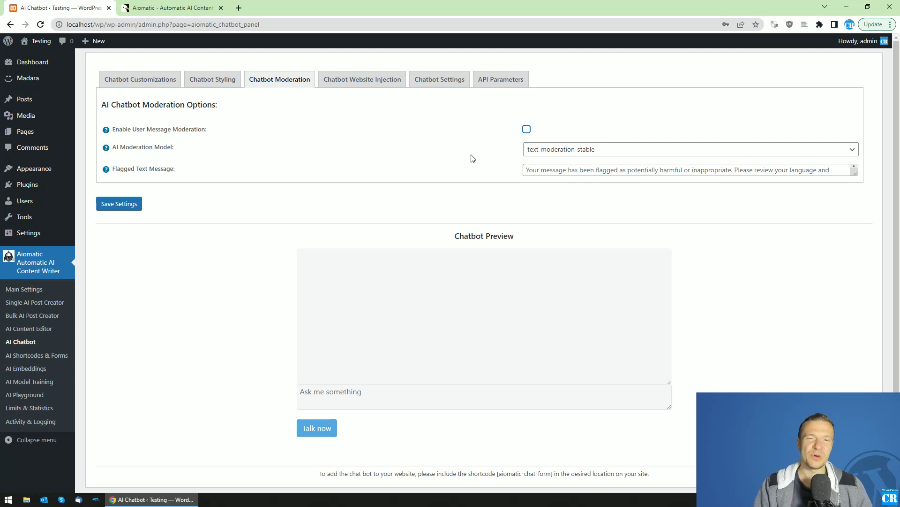
# Open the Chatbot Website Injection settings and set the global chatbot injection to Front End & Back End
pyautogui.click(337, 84)
pyautogui.click(275, 80)
pyautogui.click(390, 79)
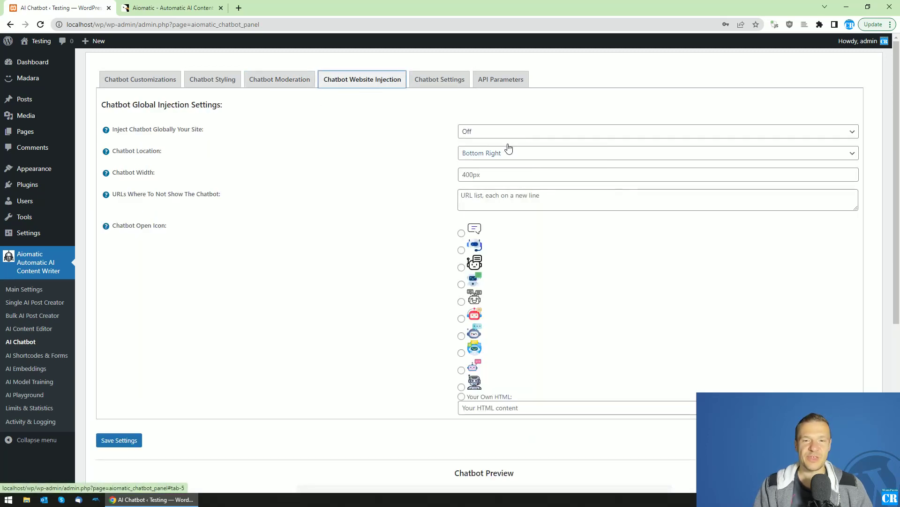
pyautogui.click(469, 133)
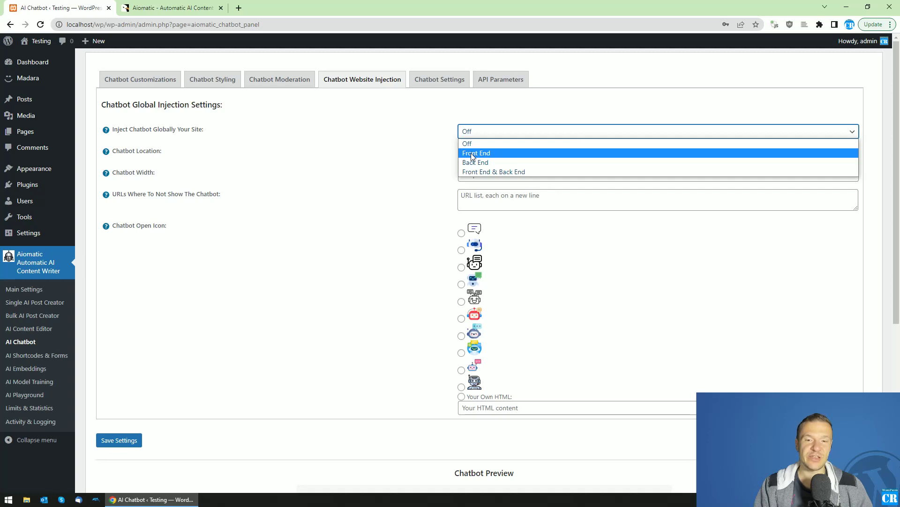
pyautogui.click(472, 155)
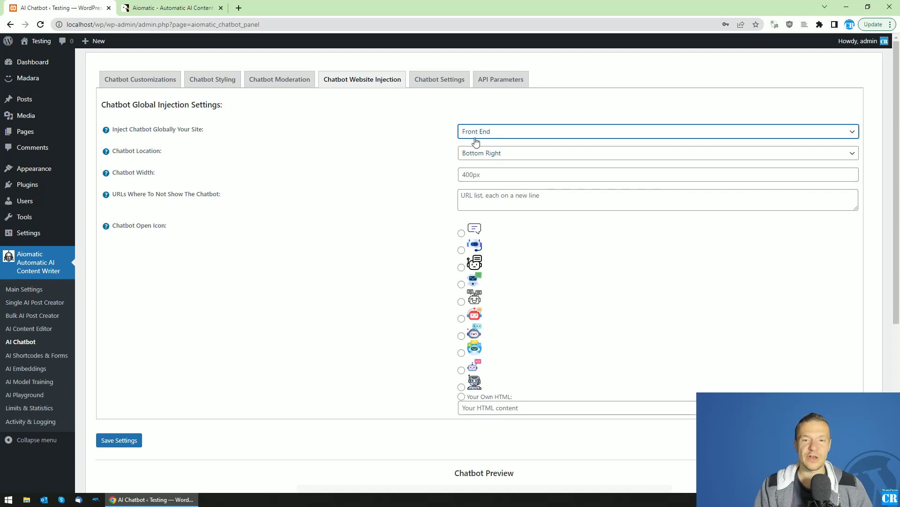
pyautogui.click(473, 134)
pyautogui.click(472, 173)
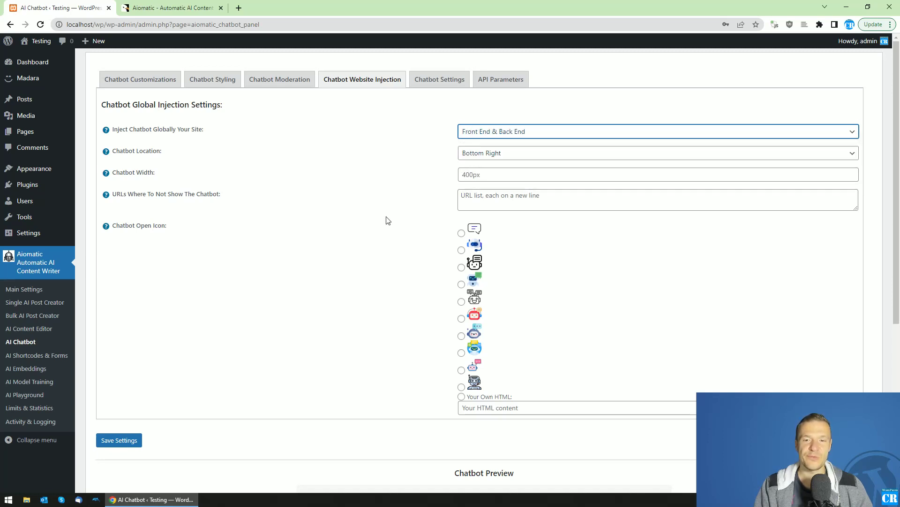
# Examine the Chatbot Location choices, the Chatbot Width suggestions and the field for URLs where the chatbot is not shown
pyautogui.click(470, 158)
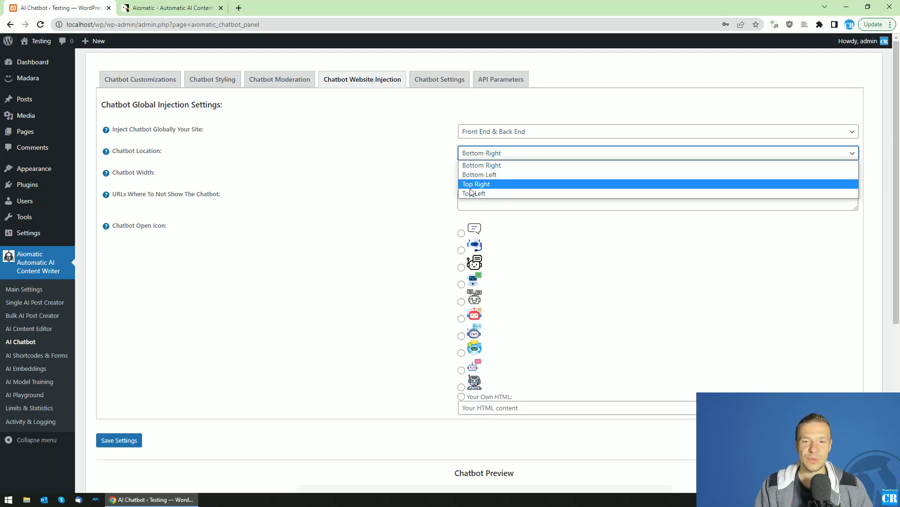
pyautogui.click(426, 173)
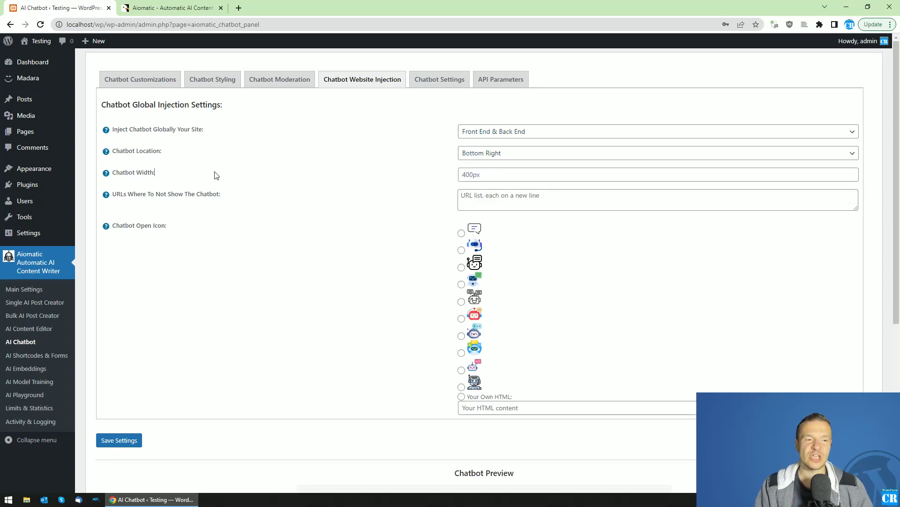
pyautogui.click(478, 175)
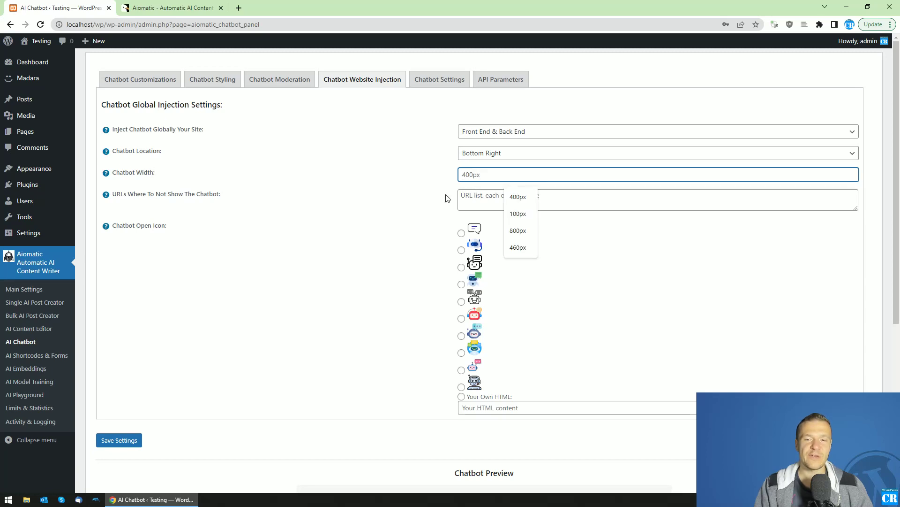
pyautogui.click(343, 193)
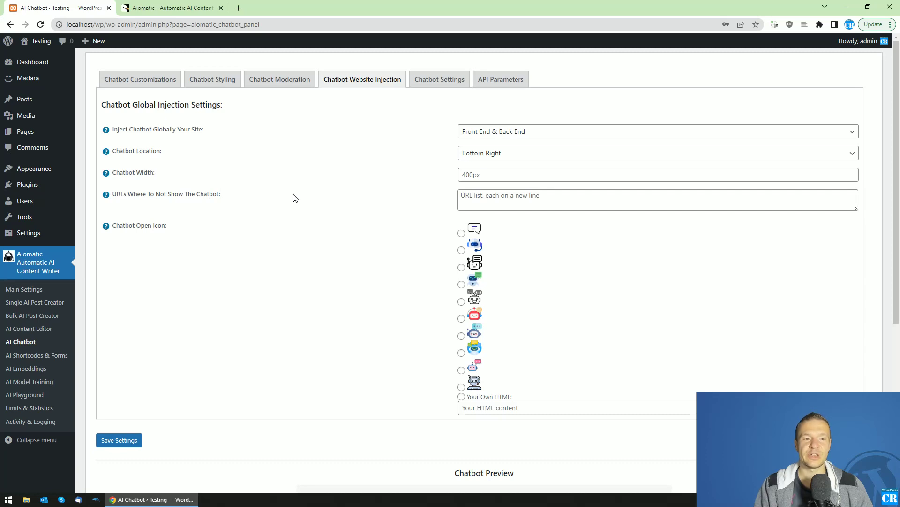
pyautogui.click(470, 197)
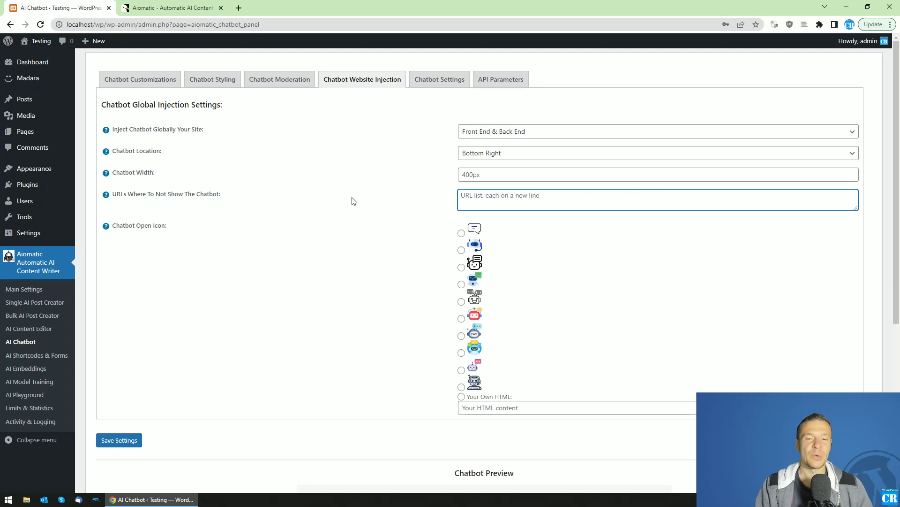
# Choose the seventh Chatbot Open Icon, the round robot head with a blue speech bubble
pyautogui.scroll(-1, 419, 278)
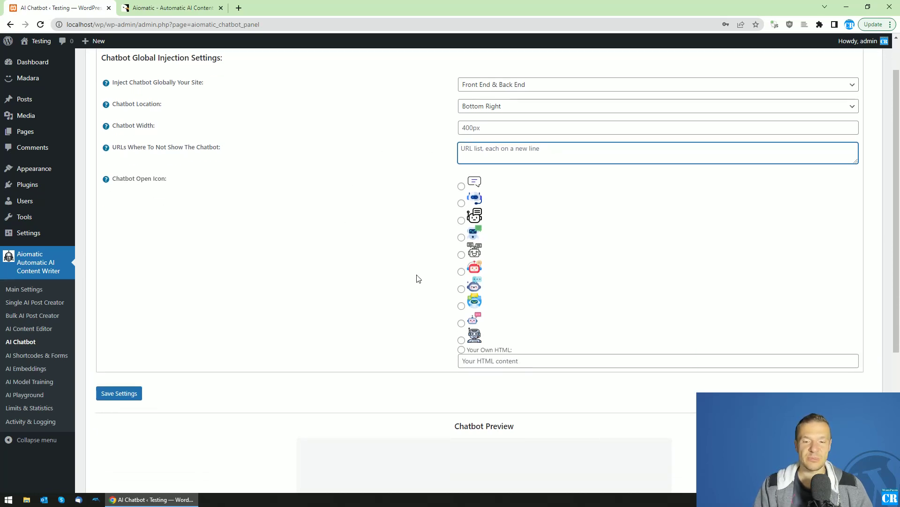
pyautogui.click(457, 190)
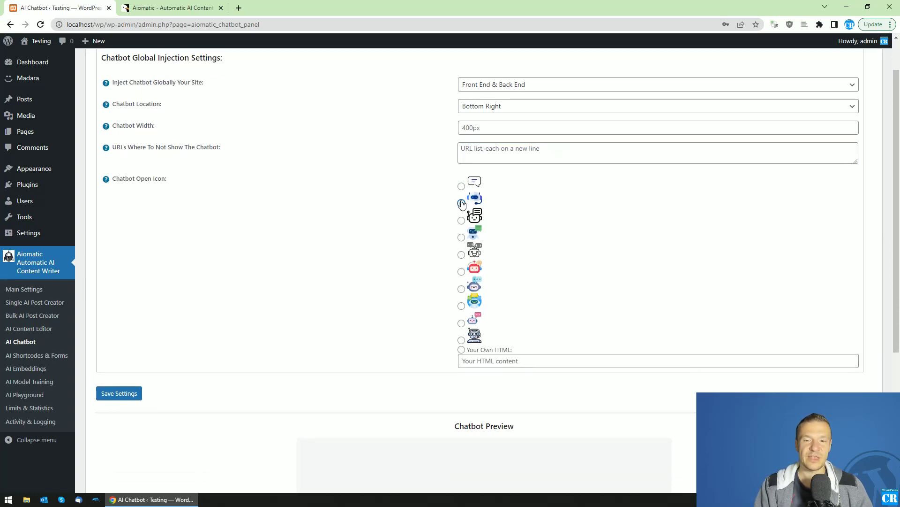
pyautogui.click(462, 203)
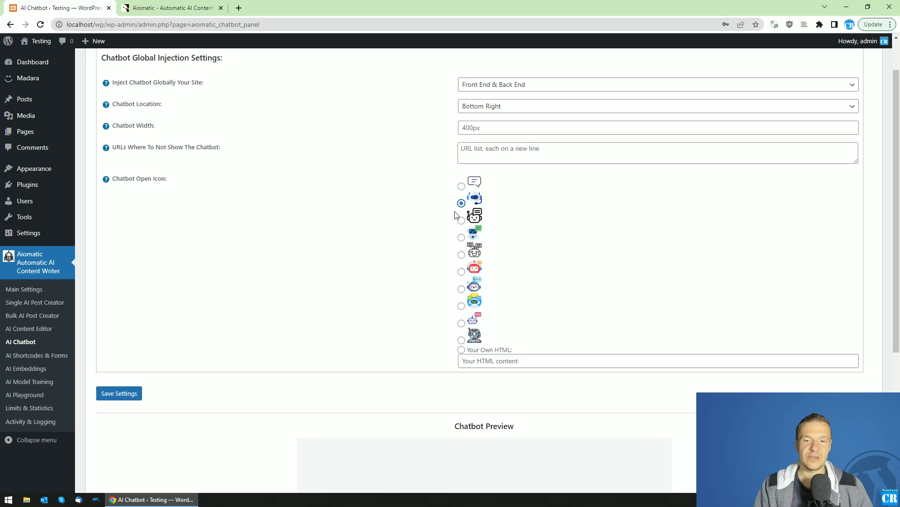
pyautogui.click(462, 272)
pyautogui.click(462, 289)
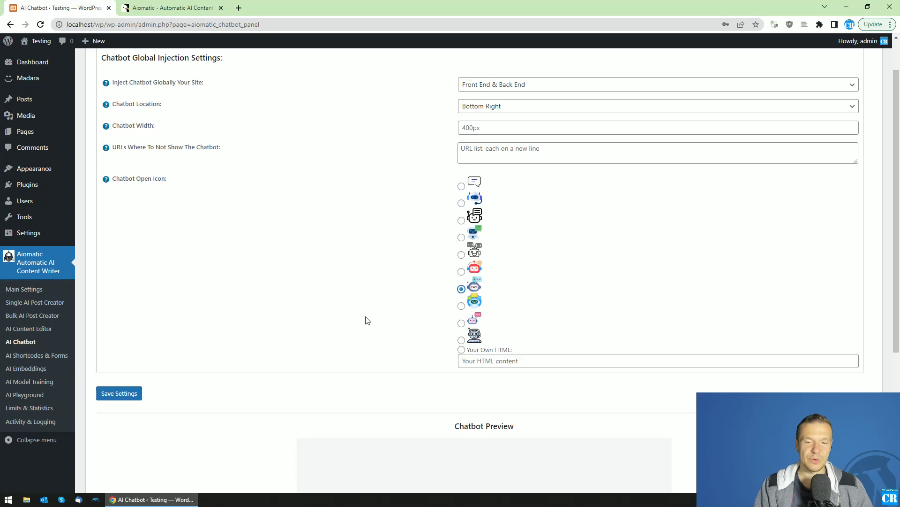
pyautogui.scroll(1, 366, 319)
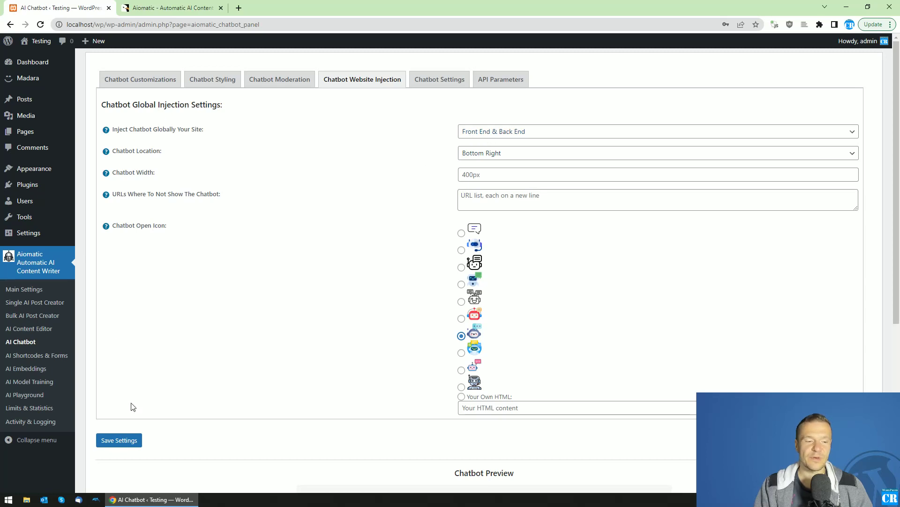
# Save the chatbot injection settings, open the site's front end in a new tab and open the injected chatbot there
pyautogui.click(128, 440)
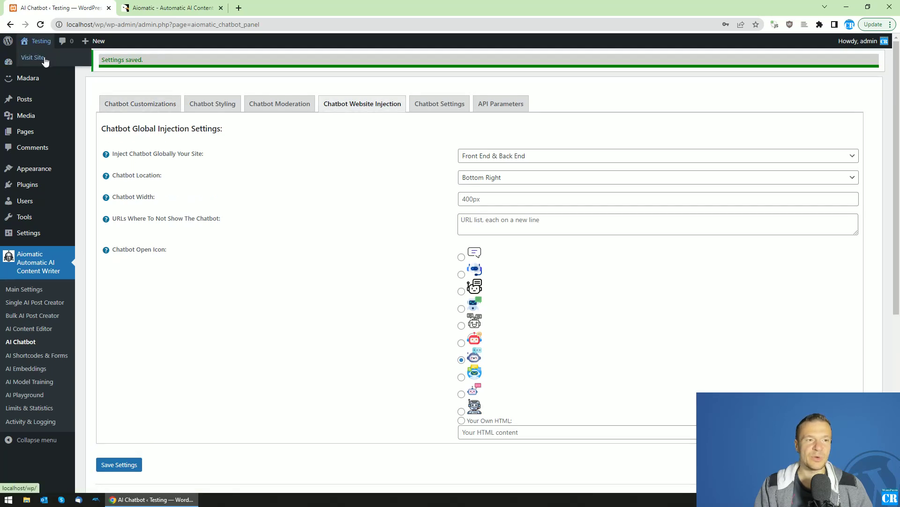
pyautogui.middleClick(33, 57)
pyautogui.click(160, 7)
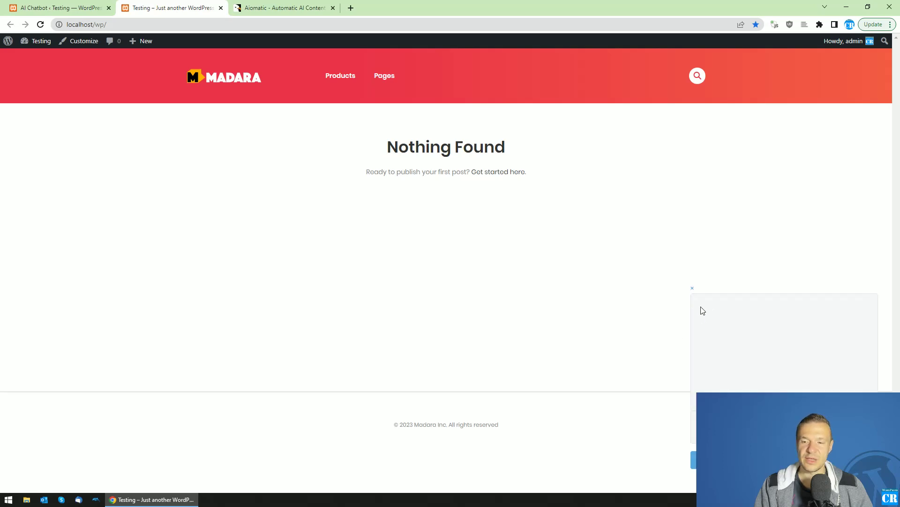
pyautogui.click(692, 288)
pyautogui.click(692, 288)
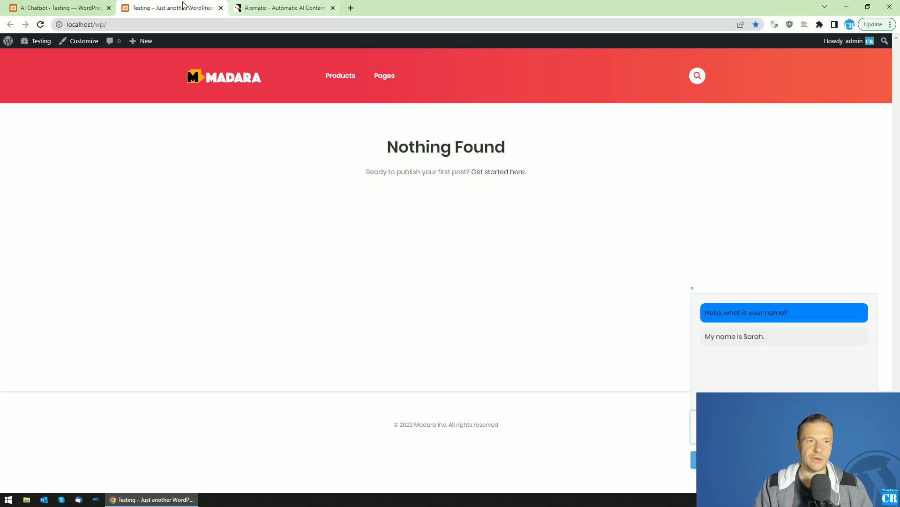
# Return to the AI Chatbot admin page and review the global injection choices under Chatbot Website Injection
pyautogui.click(61, 7)
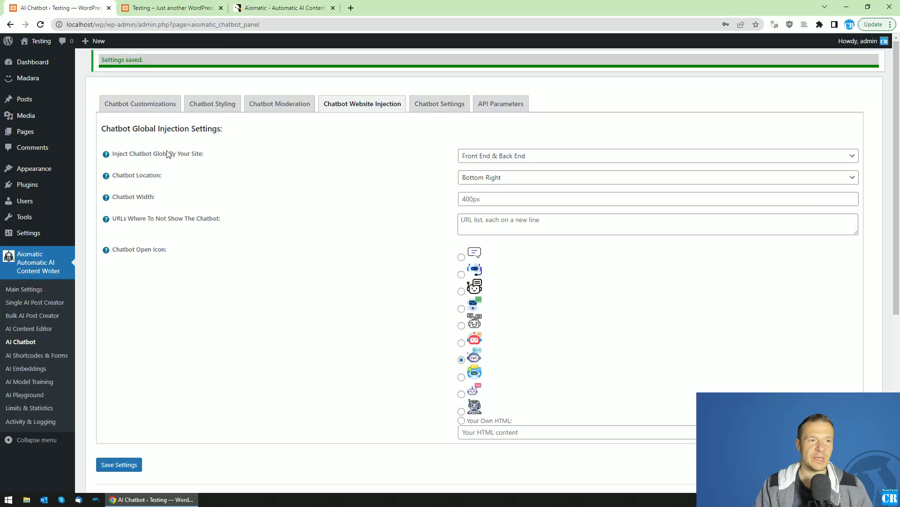
pyautogui.click(137, 104)
pyautogui.click(338, 106)
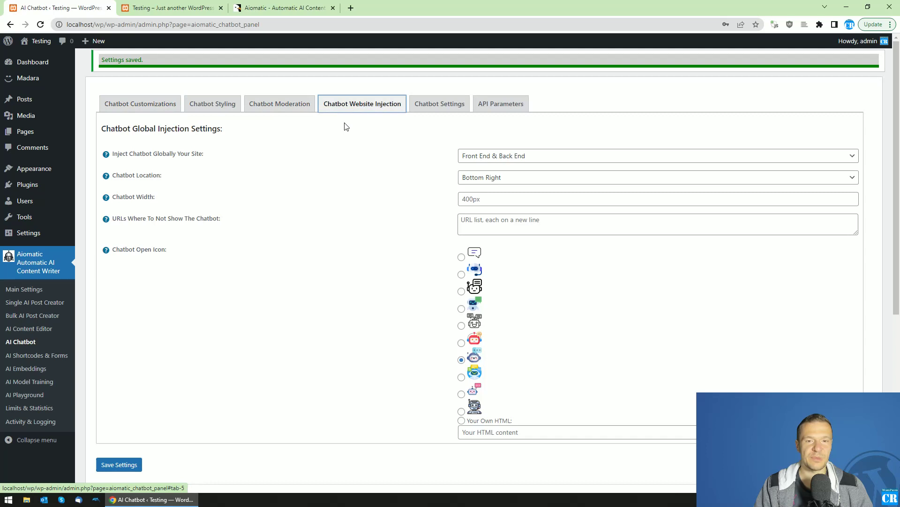
pyautogui.click(486, 156)
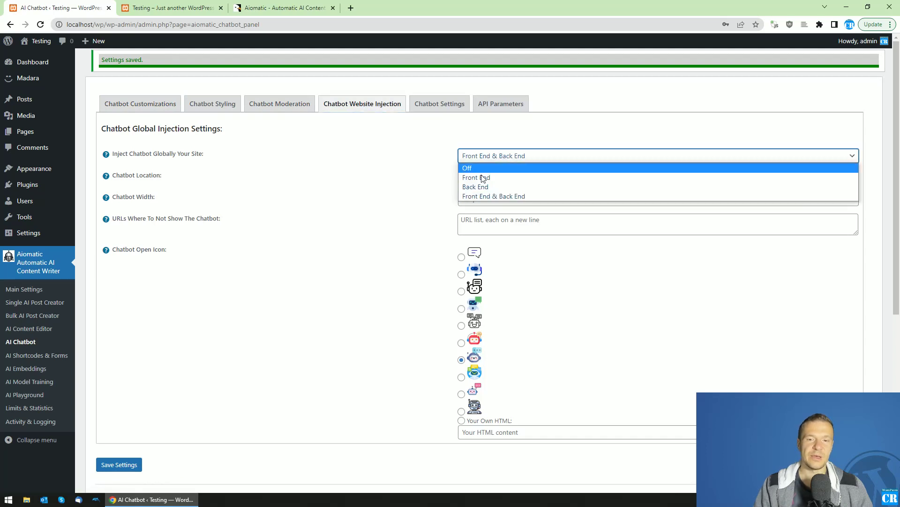
pyautogui.click(454, 188)
# Enable Message Copying By Clicking It in the Chatbot Settings and save the settings
pyautogui.click(413, 111)
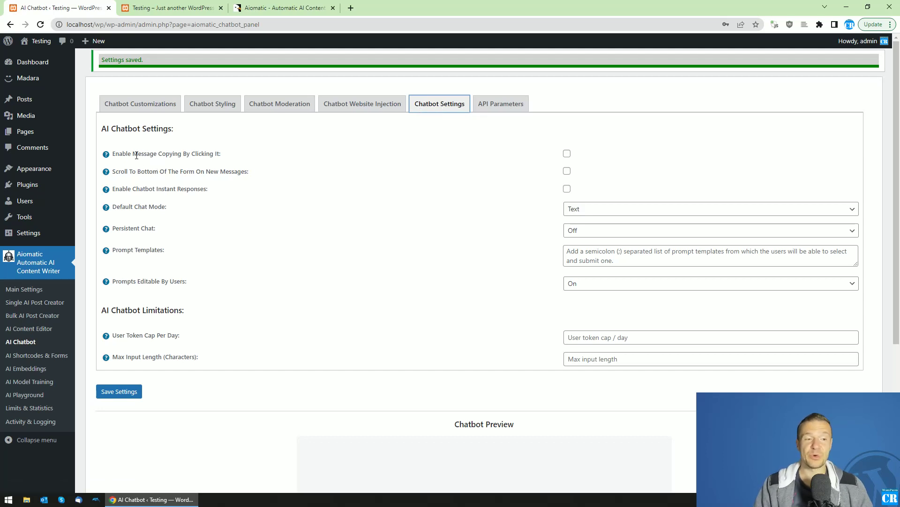
pyautogui.moveTo(132, 153); pyautogui.dragTo(214, 154)
pyautogui.click(566, 154)
pyautogui.scroll(-1, 493, 192)
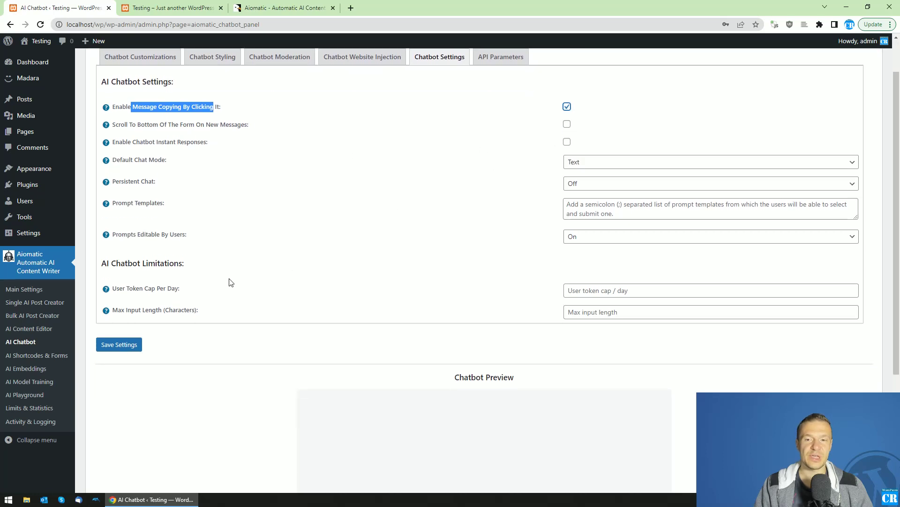
pyautogui.click(137, 345)
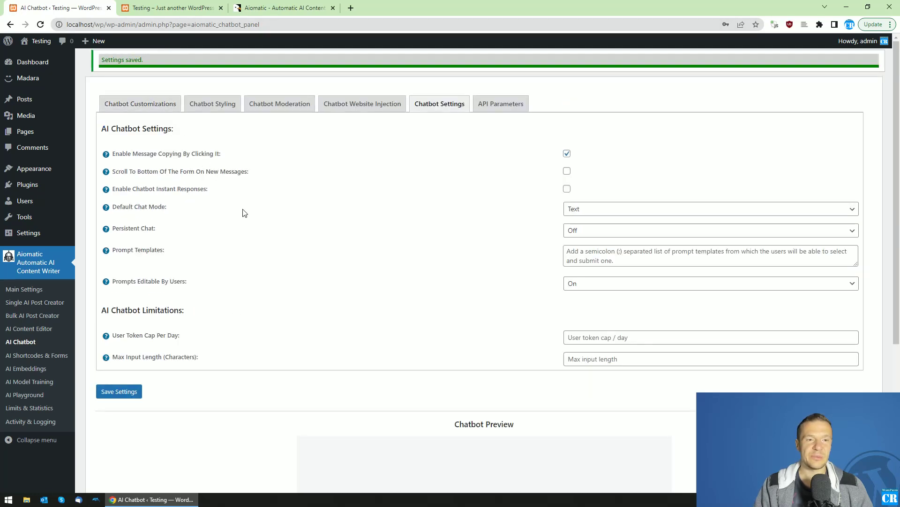
# Send the message "Hi, what is my name?" in the Chatbot Preview
pyautogui.scroll(-5, 243, 211)
pyautogui.click(338, 368)
pyautogui.write('Hi')
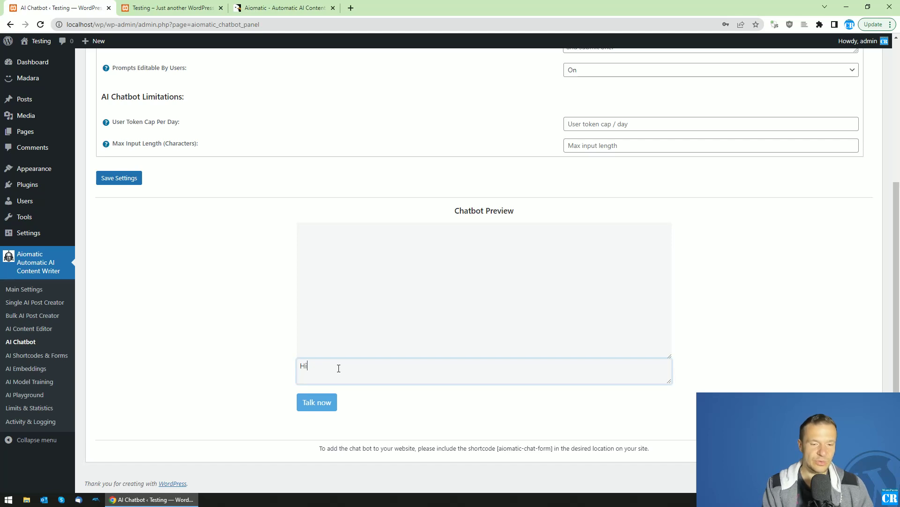
pyautogui.write(', what is')
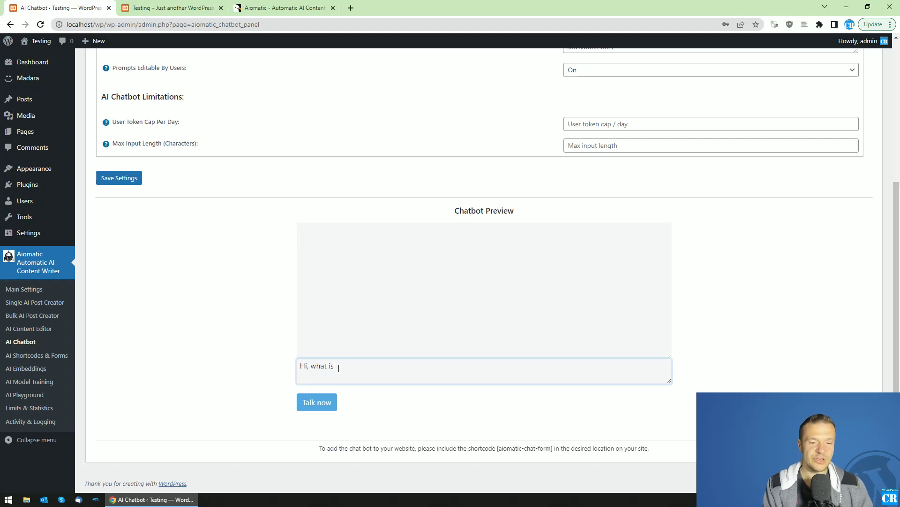
pyautogui.write(' my name?')
pyautogui.press('Return')
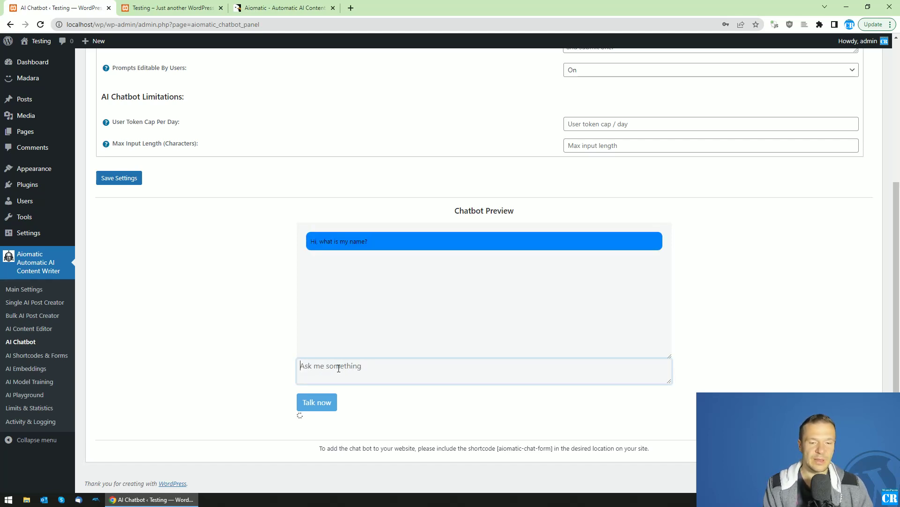
# Copy the sent "Hi, what is my name?" bubble, paste it into the preview's message field and send it again
pyautogui.click(338, 244)
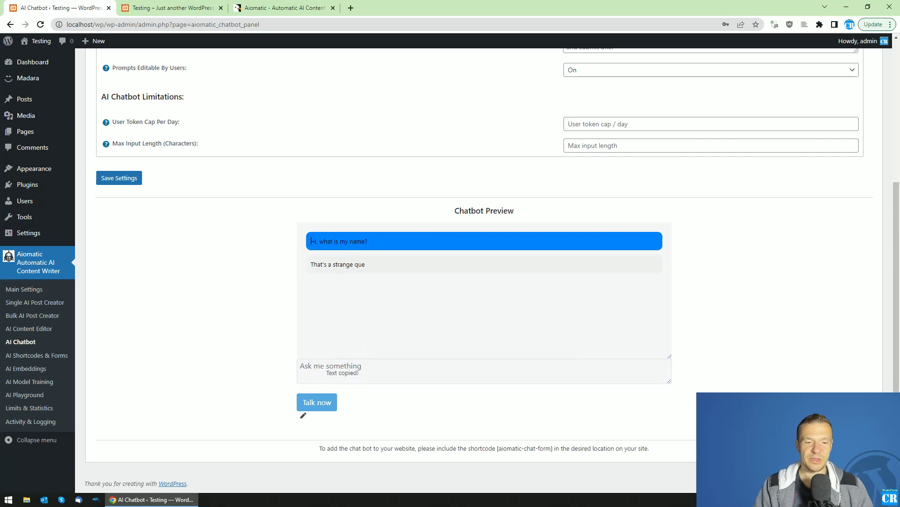
pyautogui.click(347, 373)
pyautogui.hotkey('ctrl', 'v')
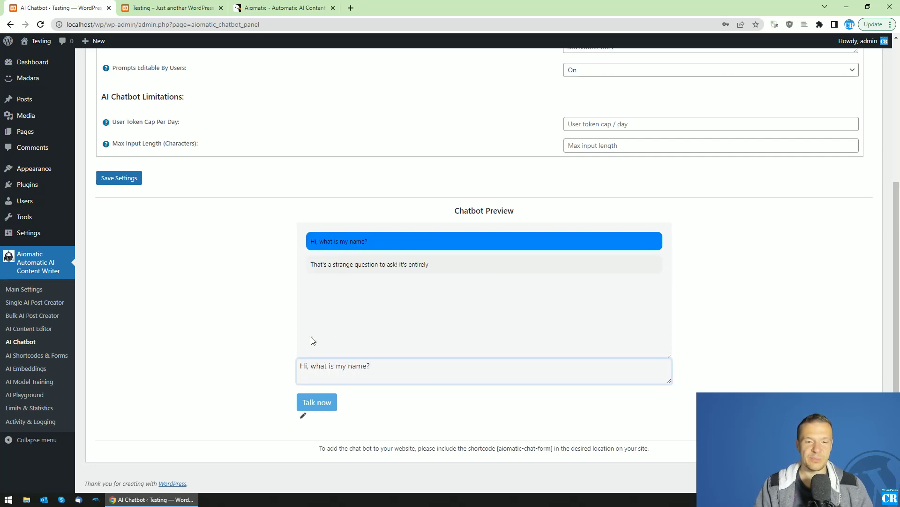
pyautogui.scroll(5, 410, 308)
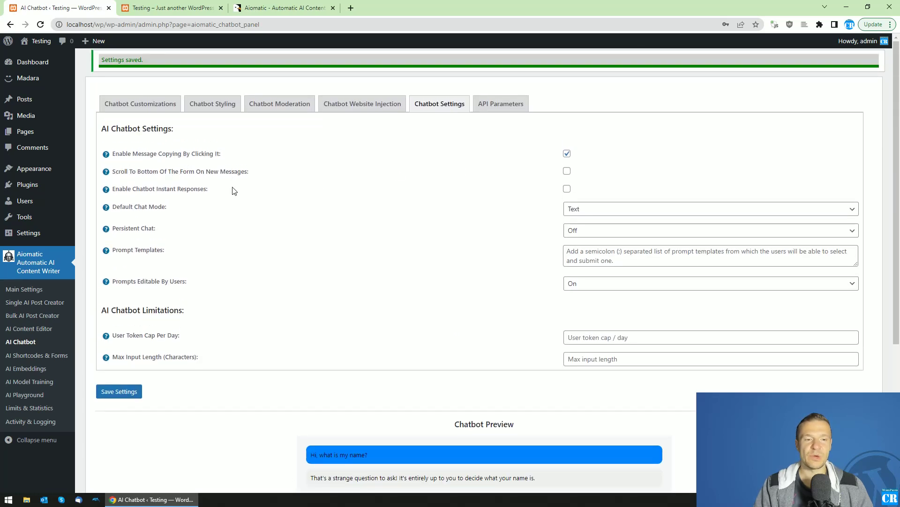
pyautogui.scroll(-4, 233, 191)
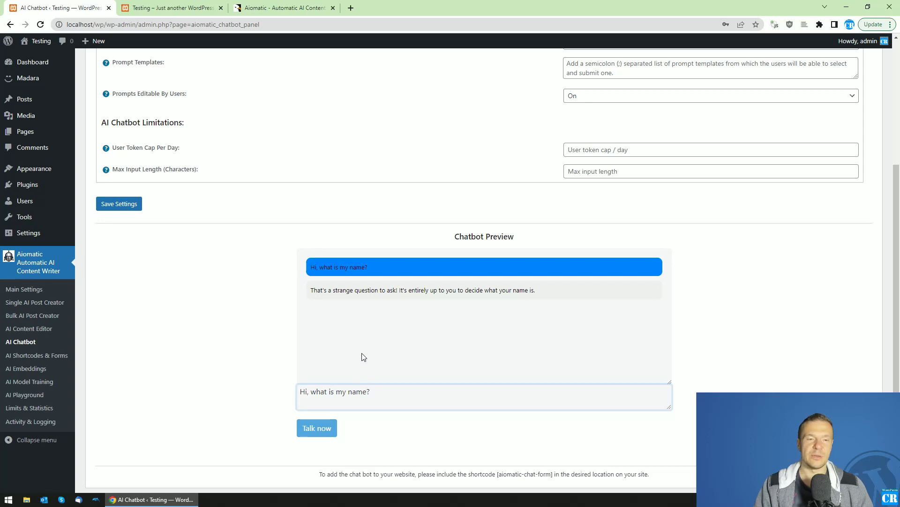
pyautogui.scroll(2, 542, 136)
pyautogui.scroll(-2, 465, 292)
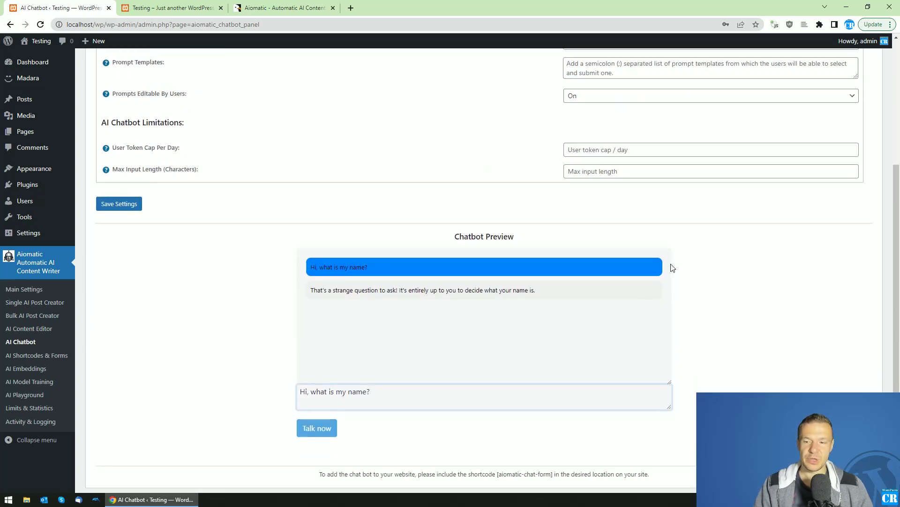
pyautogui.press('Return')
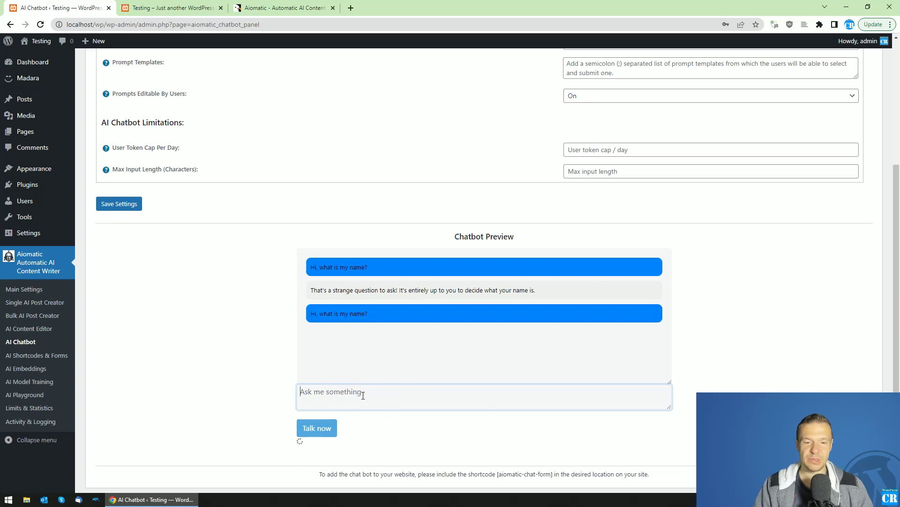
# Enable Scroll To Bottom Of The Form On New Messages in the AI Chatbot Settings
pyautogui.scroll(2, 343, 240)
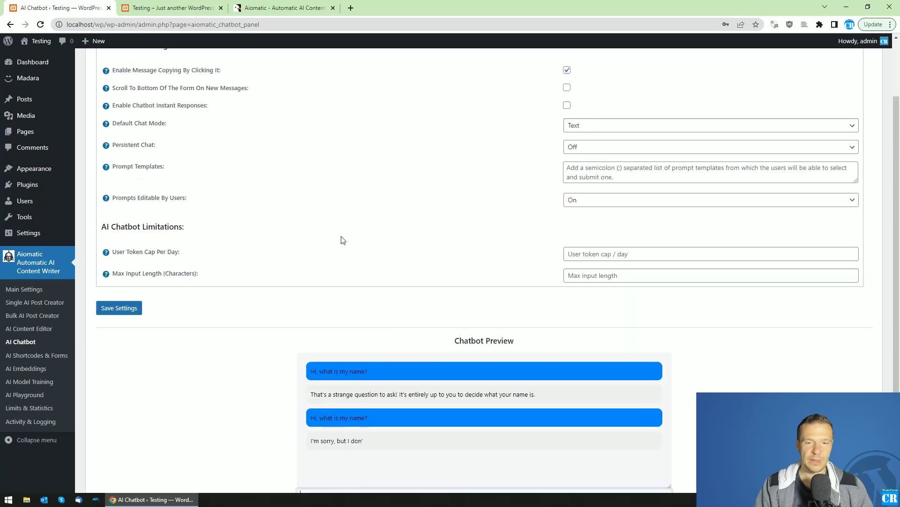
pyautogui.scroll(2, 343, 240)
pyautogui.click(567, 170)
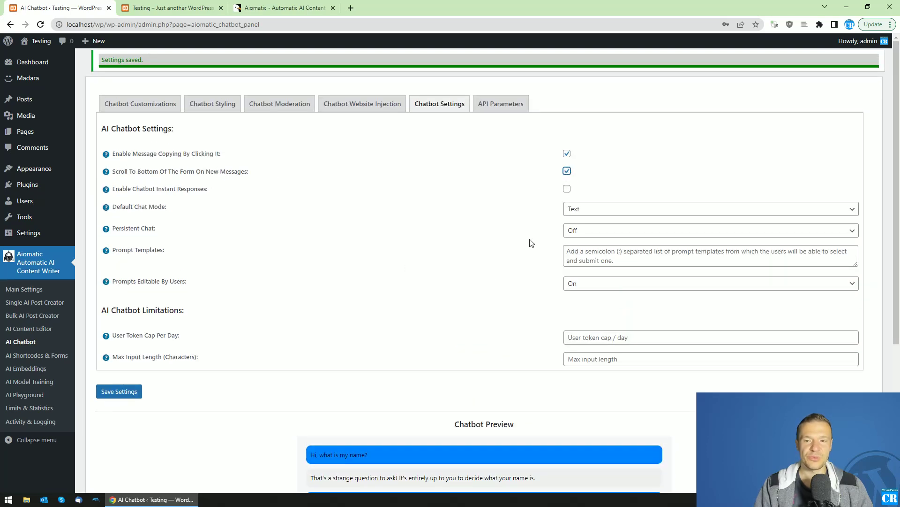
pyautogui.scroll(-3, 531, 243)
pyautogui.scroll(3, 539, 214)
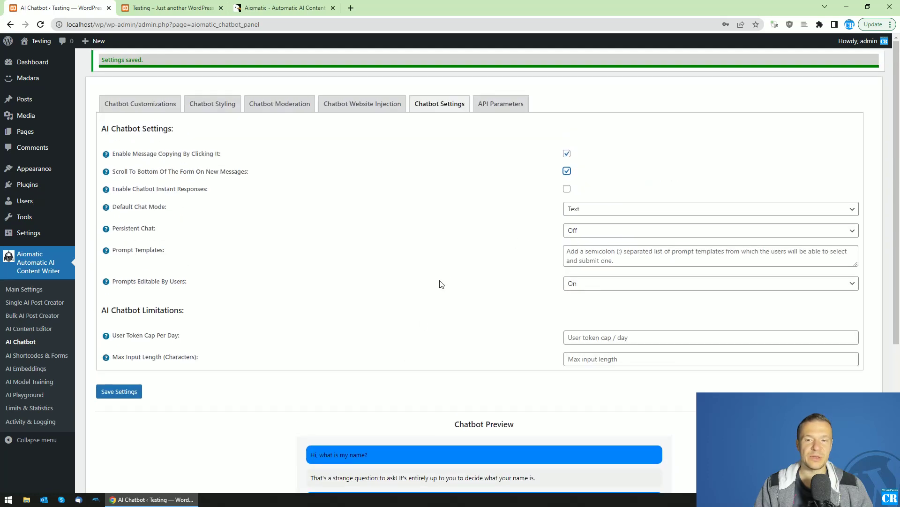
# Send "new message" in the Chatbot Preview and check how the conversation area displays it
pyautogui.scroll(-5, 441, 284)
pyautogui.click(337, 374)
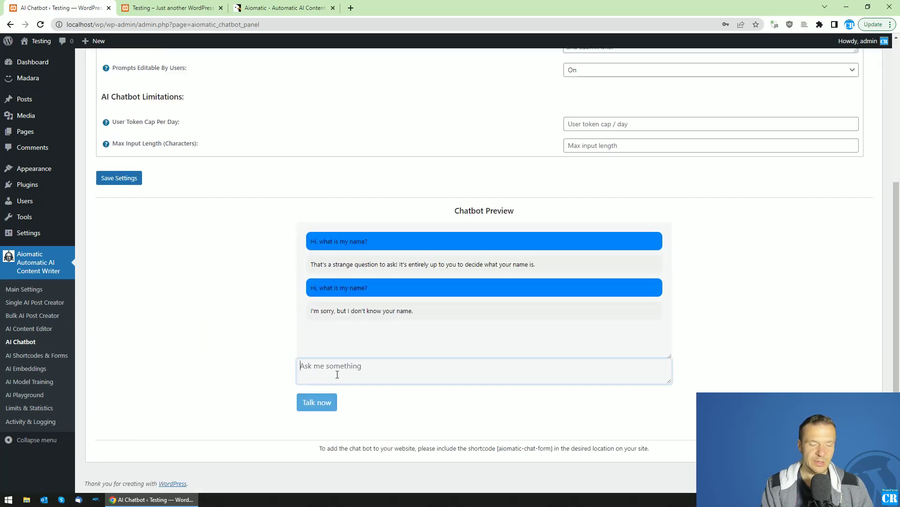
pyautogui.write('new')
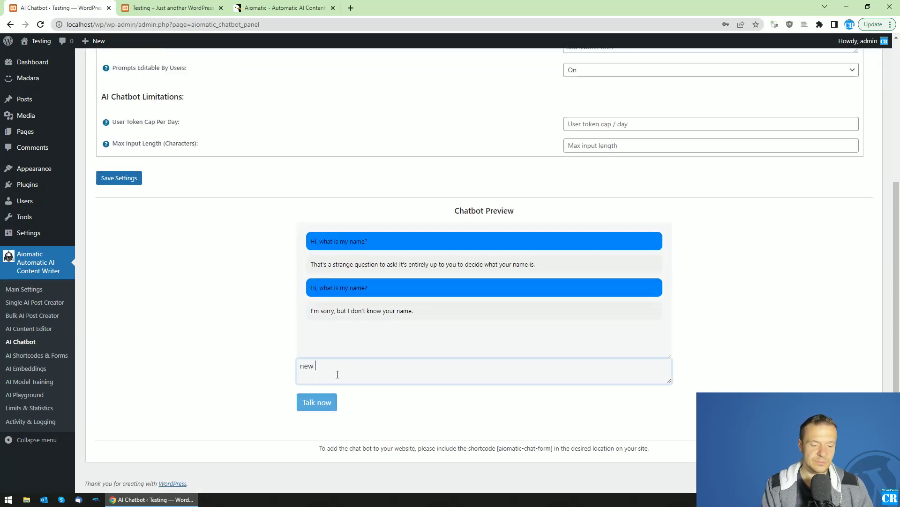
pyautogui.write(' message')
pyautogui.press('Return')
pyautogui.scroll(3, 308, 346)
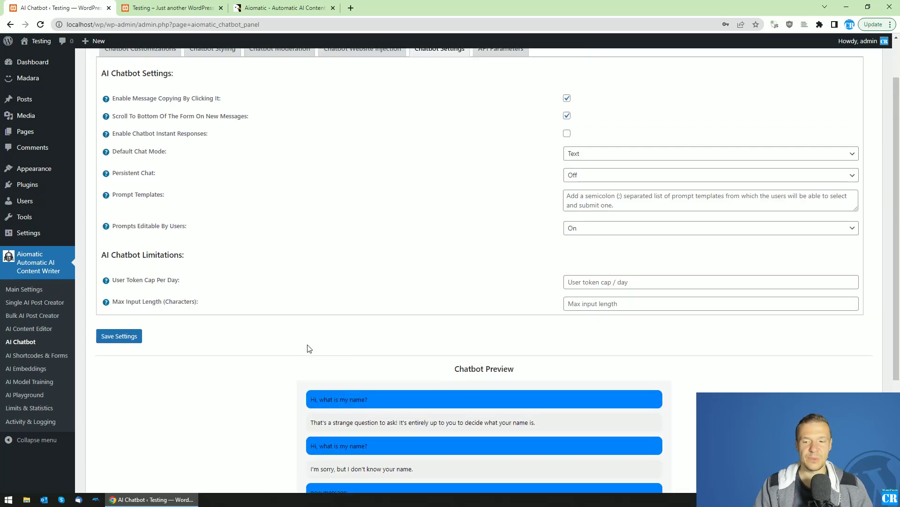
pyautogui.scroll(-3, 308, 346)
pyautogui.scroll(3, 348, 339)
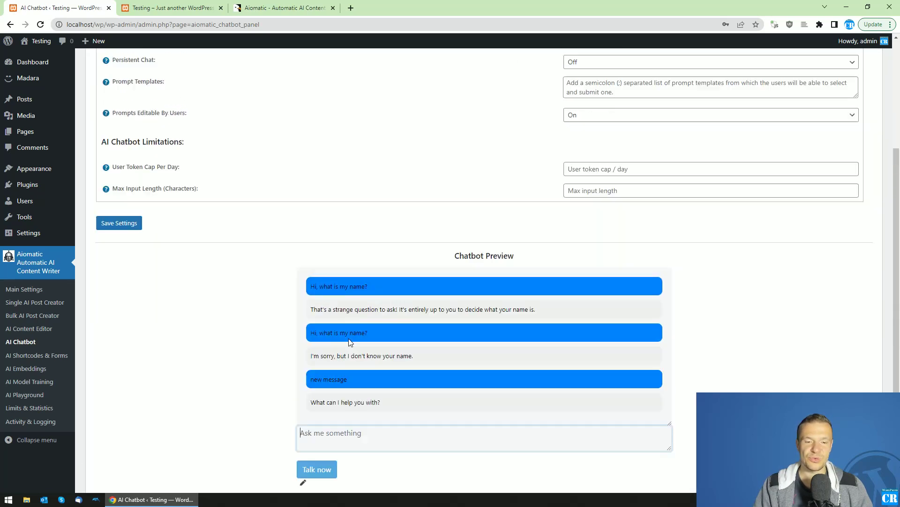
pyautogui.scroll(-2, 349, 354)
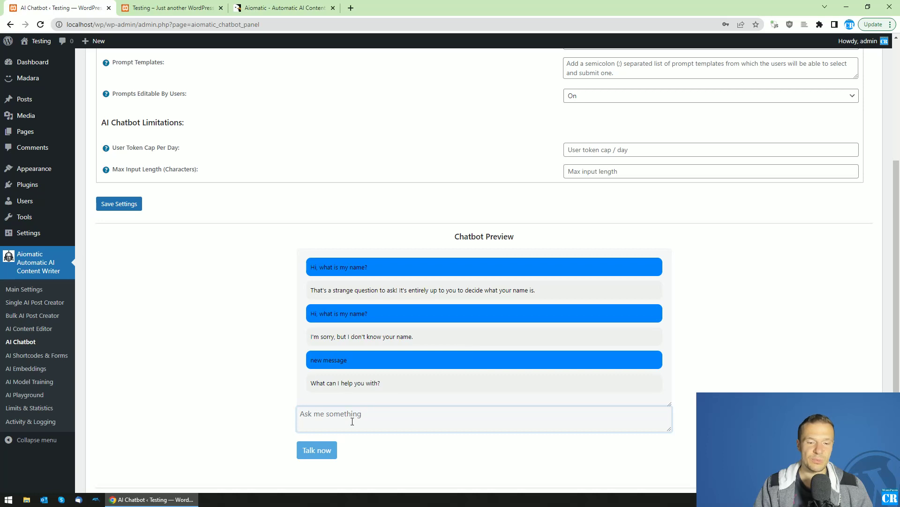
# Send the messages "Nothing moire", "Mor einfo" and "need help" to fill the preview conversation
pyautogui.write('Nothing ')
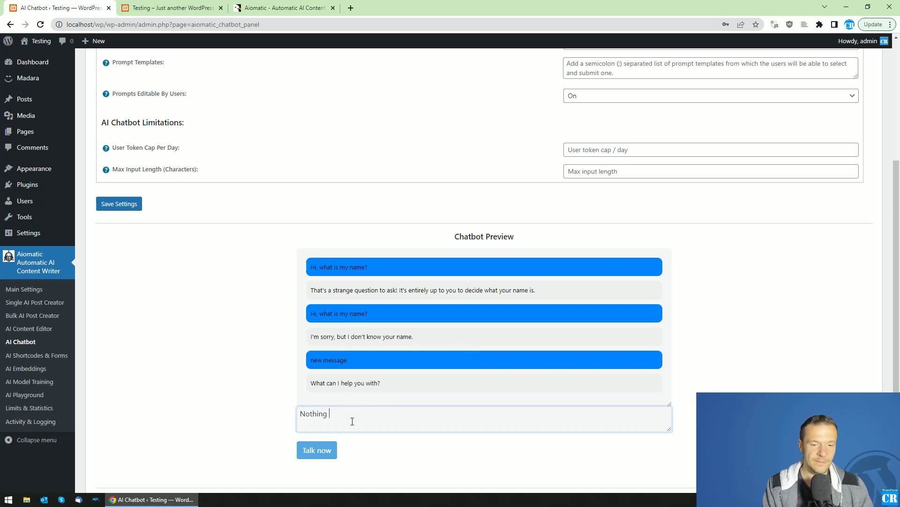
pyautogui.write('moire')
pyautogui.press('Return')
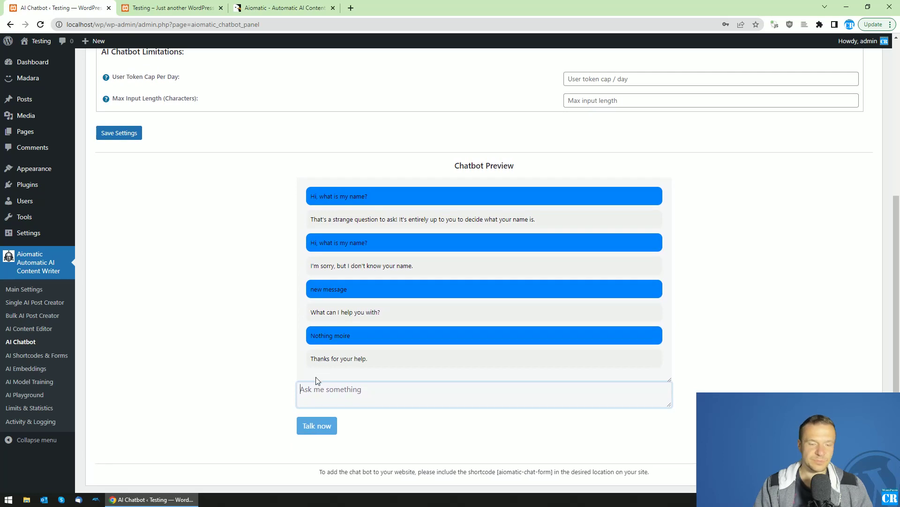
pyautogui.write('Mor einfo')
pyautogui.press('Return')
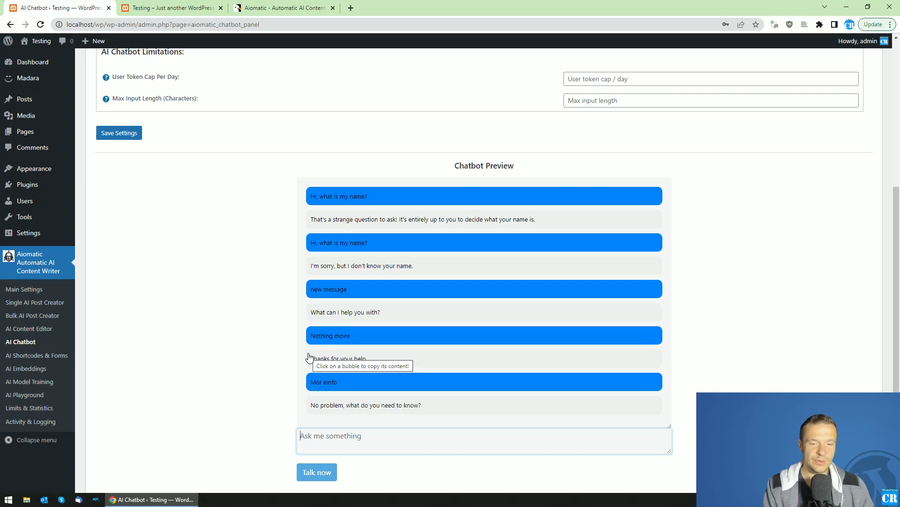
pyautogui.write('n')
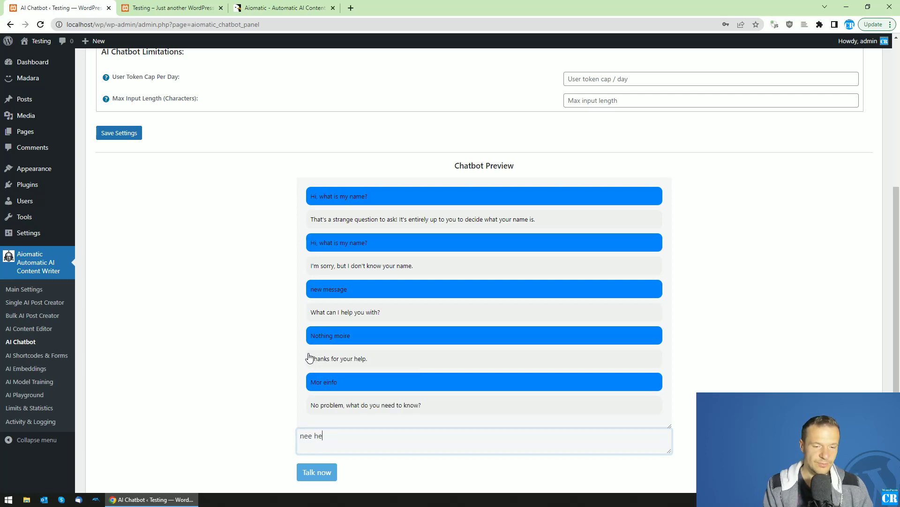
pyautogui.write('eed help')
pyautogui.press('Return')
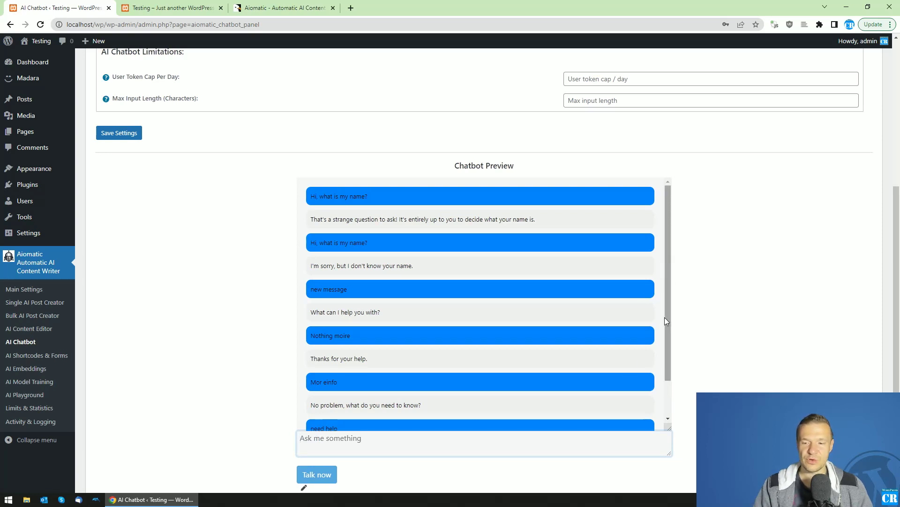
# Enable Scroll To Bottom Of The Form On New Messages in the AI Chatbot Settings
pyautogui.scroll(5, 586, 179)
pyautogui.click(567, 148)
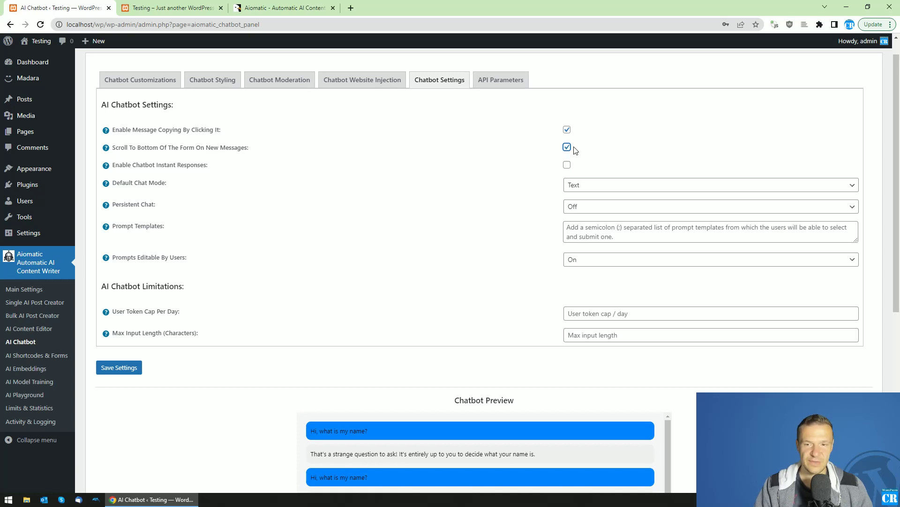
pyautogui.scroll(-1, 562, 243)
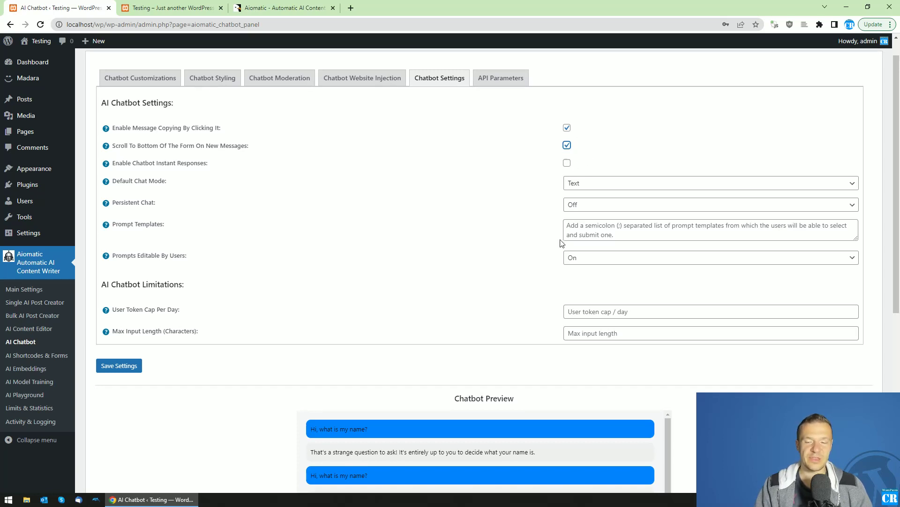
# Send "new info" in the Chatbot Preview and check whether the conversation scrolls with the new message
pyautogui.scroll(-4, 648, 325)
pyautogui.scroll(-6, 629, 319)
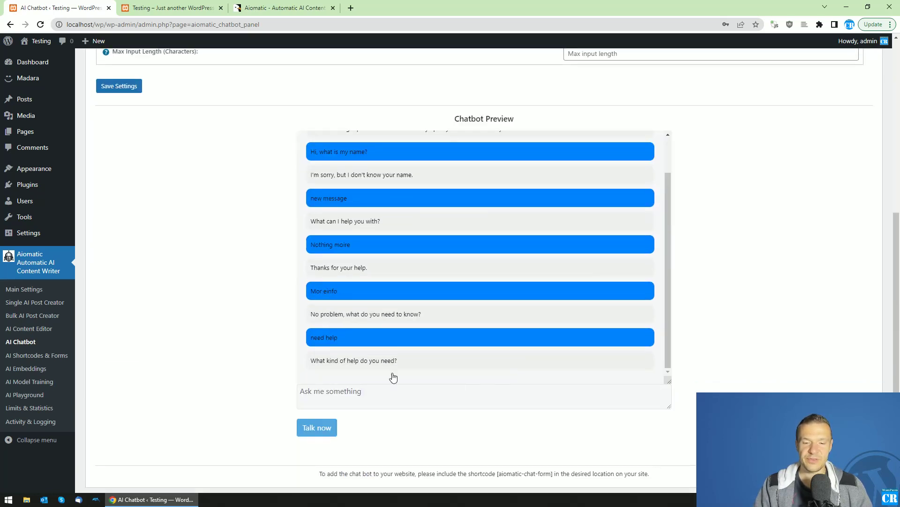
pyautogui.click(379, 391)
pyautogui.write('nm')
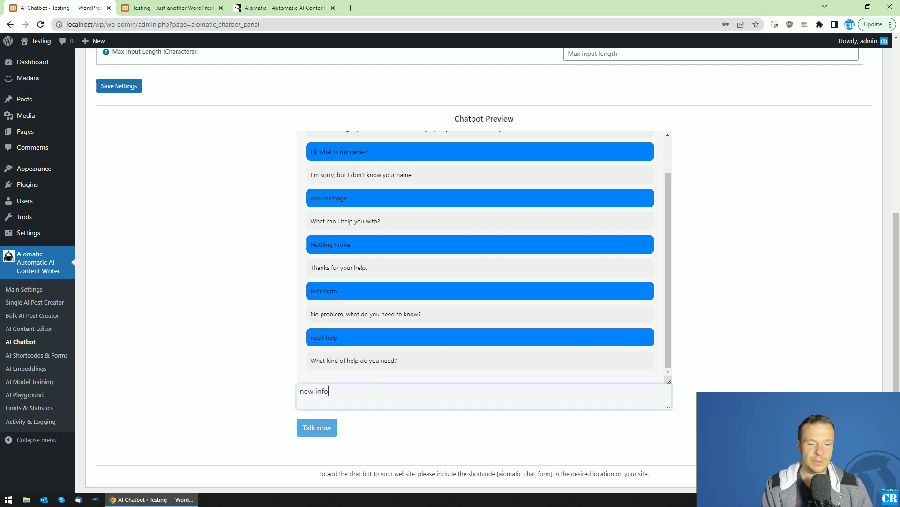
pyautogui.press('Return')
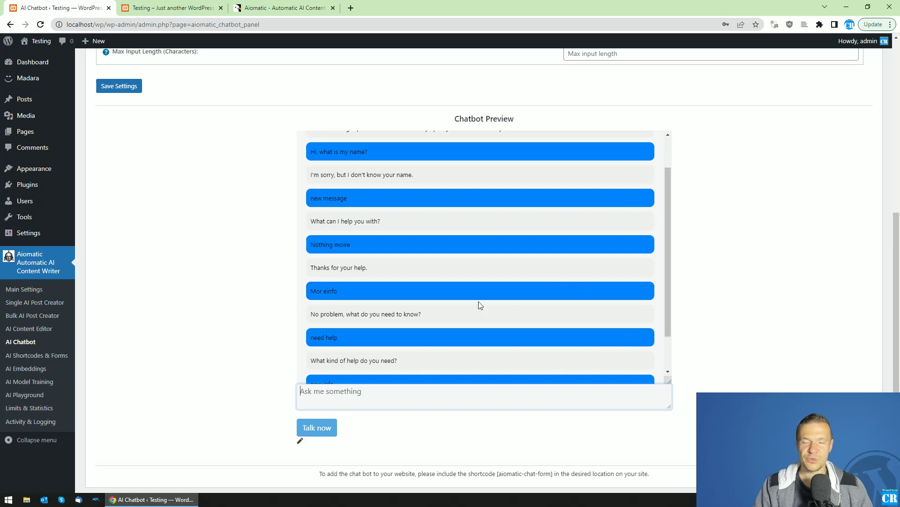
pyautogui.scroll(10, 481, 305)
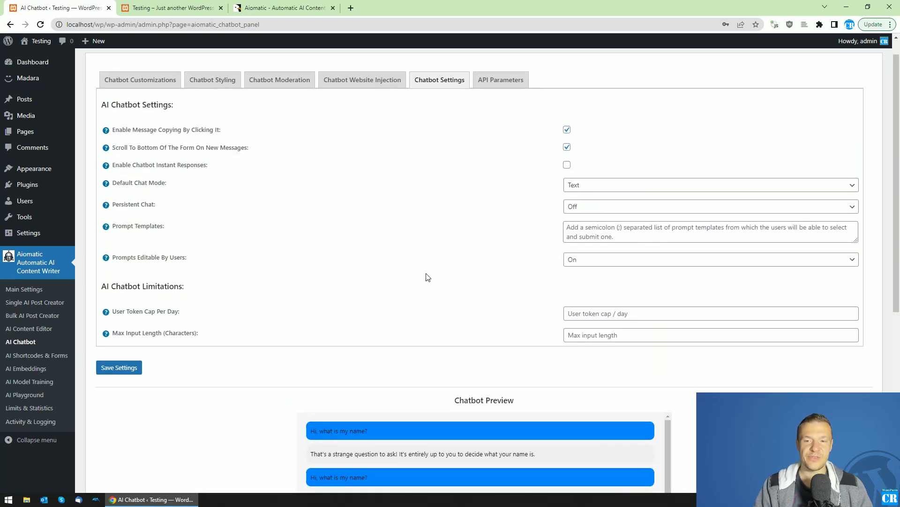
pyautogui.scroll(-6, 427, 277)
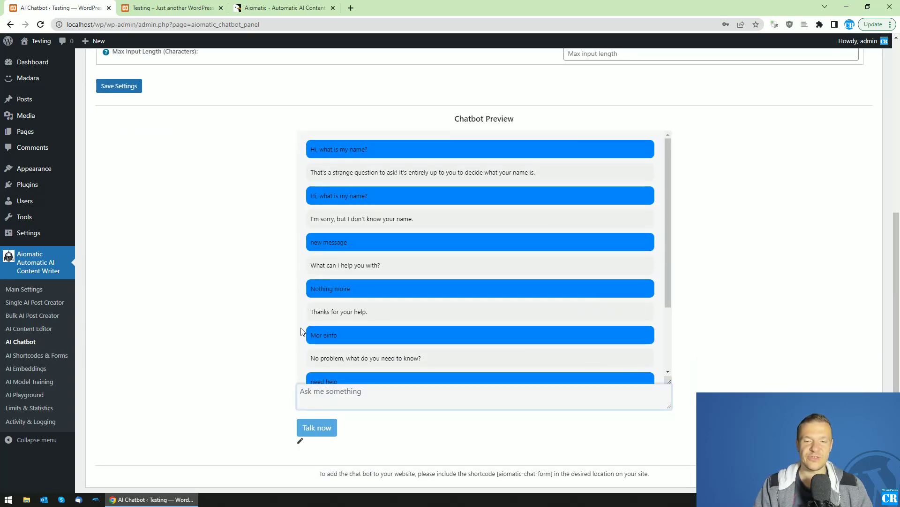
# Review the Enable Chatbot Instant Responses option and send "typing effect" in the Chatbot Preview to watch how the reply is displayed
pyautogui.scroll(2, 337, 345)
pyautogui.scroll(3, 435, 170)
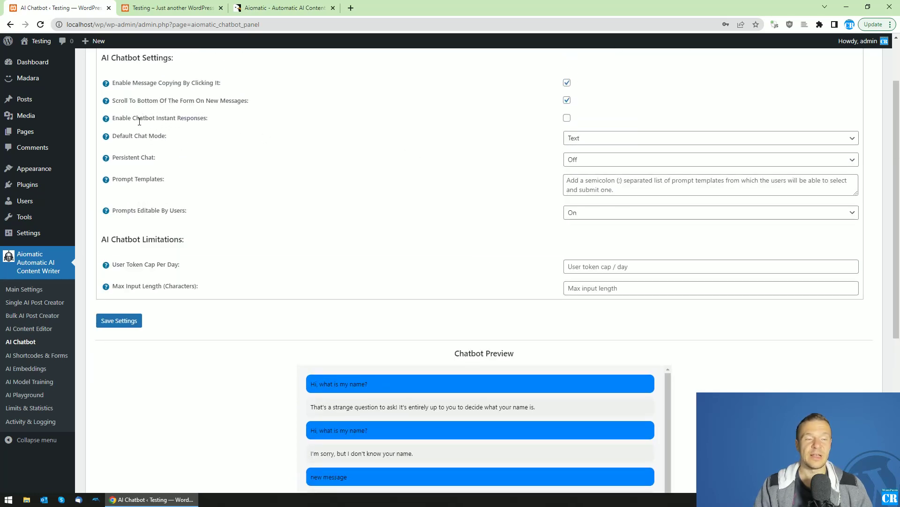
pyautogui.moveTo(135, 119); pyautogui.dragTo(211, 122)
pyautogui.click(567, 118)
pyautogui.scroll(-4, 647, 308)
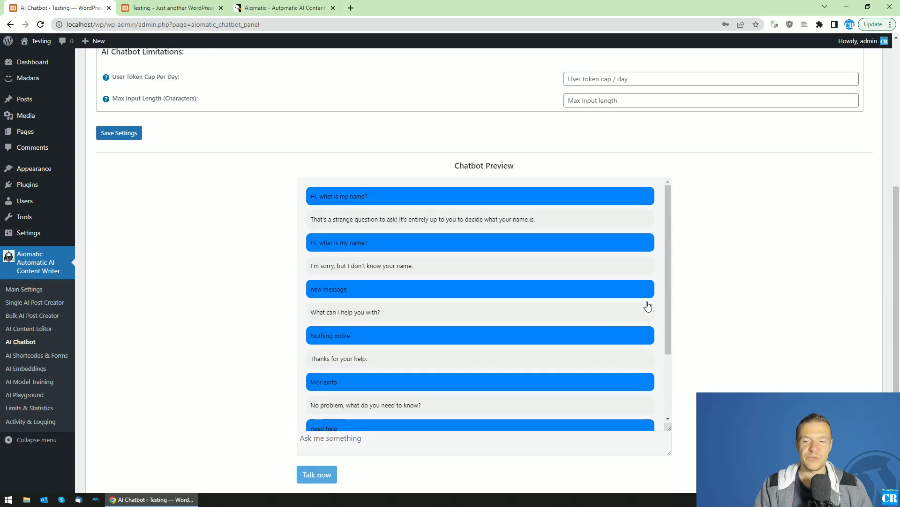
pyautogui.scroll(-2, 666, 279)
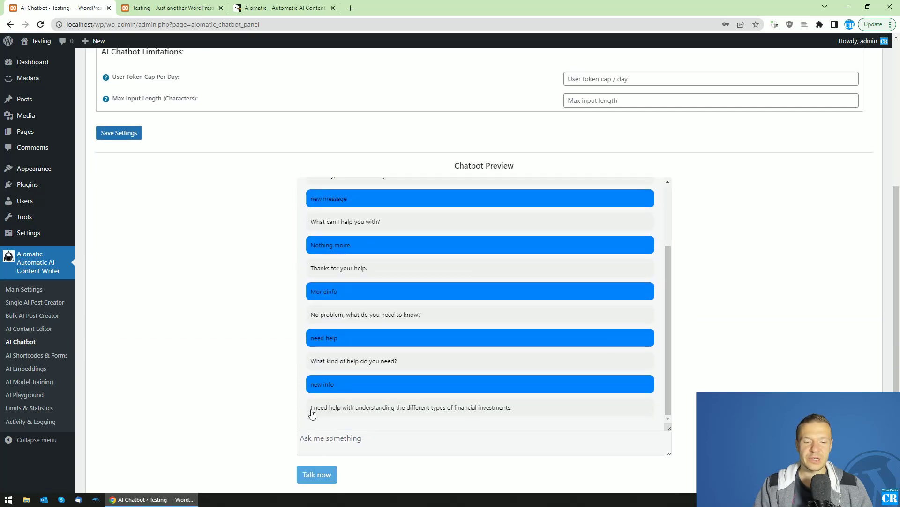
pyautogui.click(322, 440)
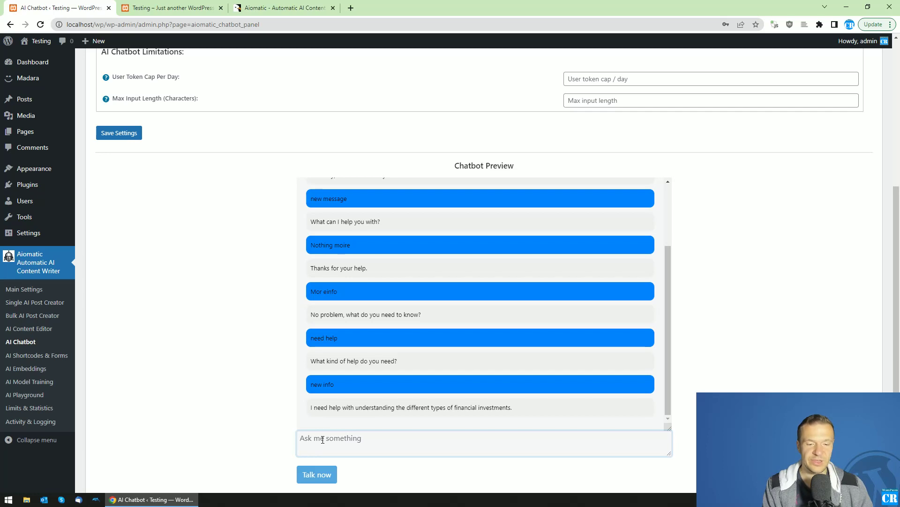
pyautogui.write('C')
pyautogui.press('BackSpace')
pyautogui.write('typing effect')
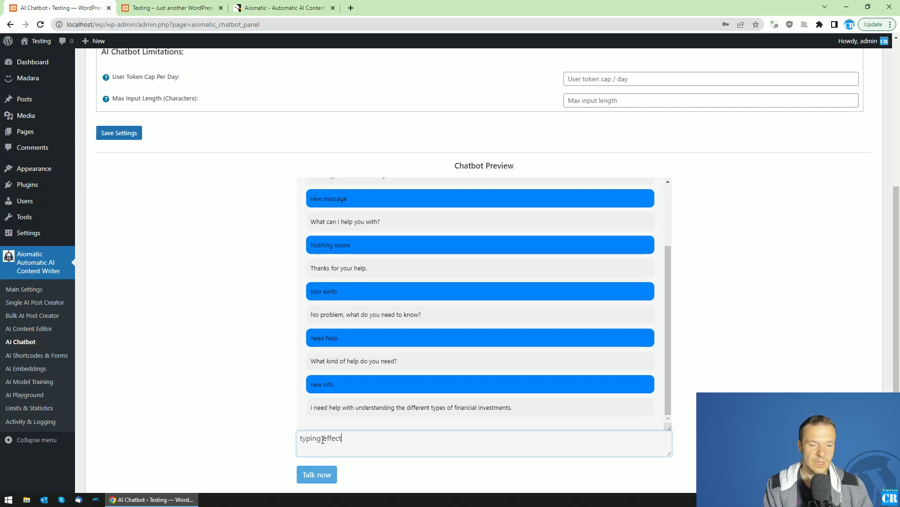
pyautogui.press('Return')
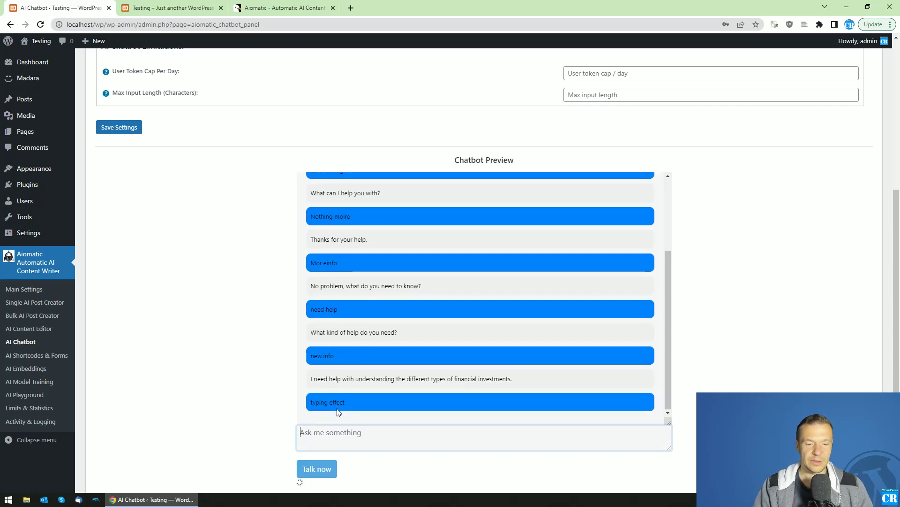
pyautogui.scroll(-2, 323, 375)
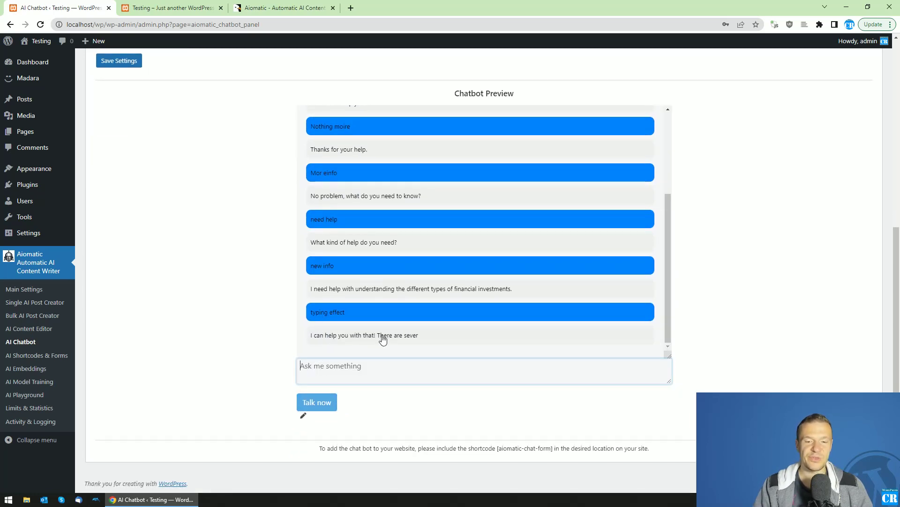
# Enable Chatbot Instant Responses in the AI Chatbot Settings
pyautogui.scroll(10, 380, 338)
pyautogui.scroll(7, 229, 308)
pyautogui.click(566, 187)
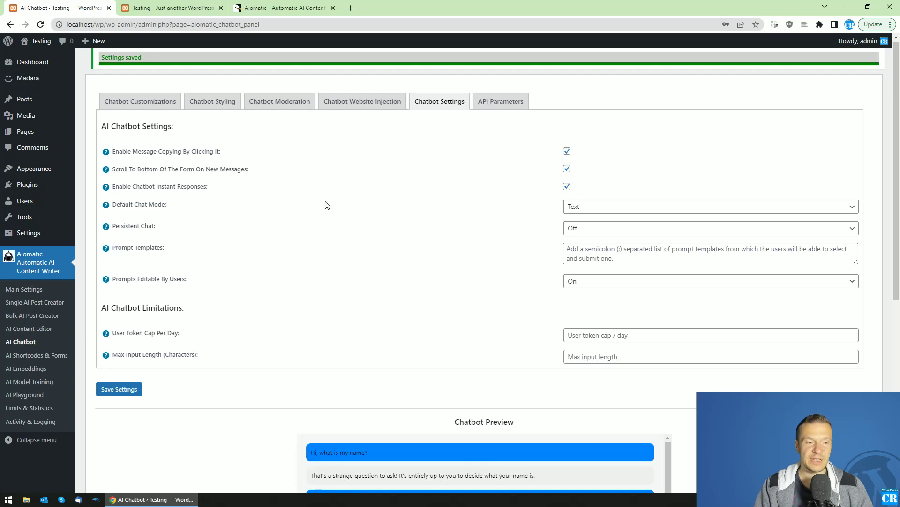
# Set the Default Chat Mode to Image and save the chatbot settings
pyautogui.click(585, 210)
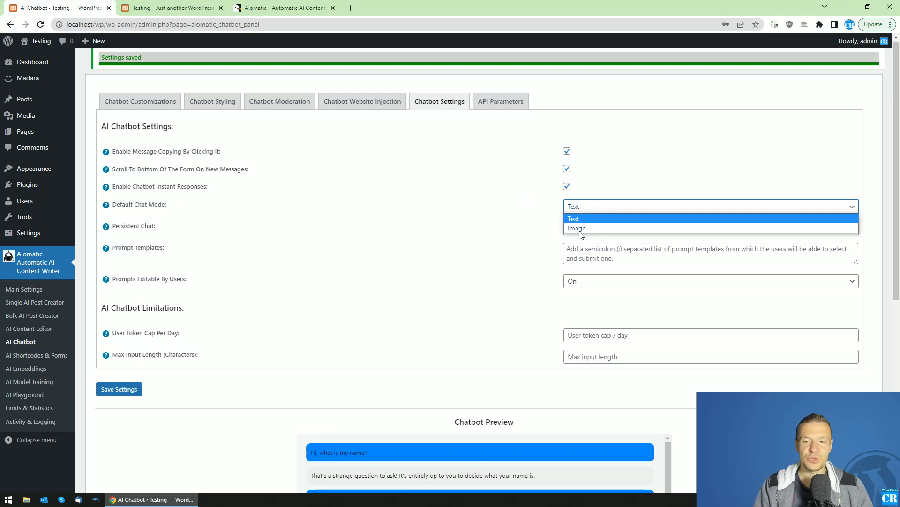
pyautogui.click(576, 228)
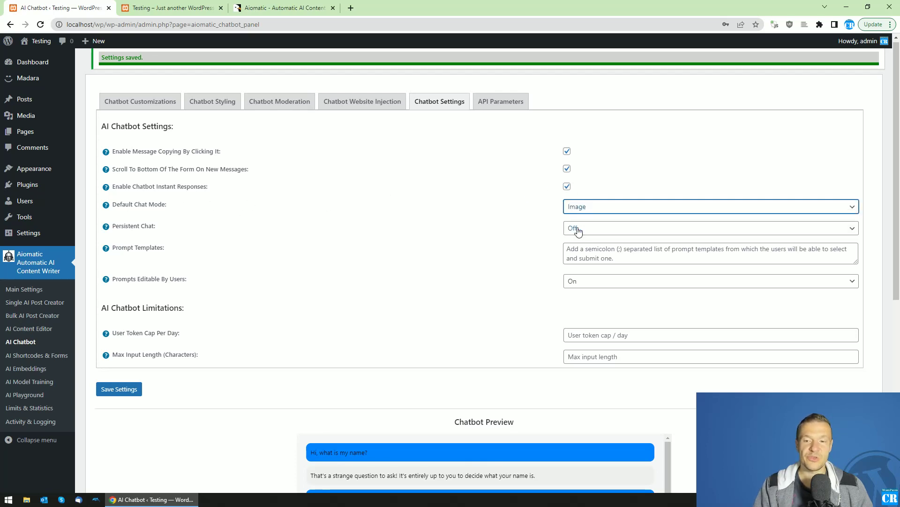
pyautogui.click(120, 389)
# Send "an image of a deer" in the Chatbot Preview and inspect the generated picture
pyautogui.scroll(-2, 487, 237)
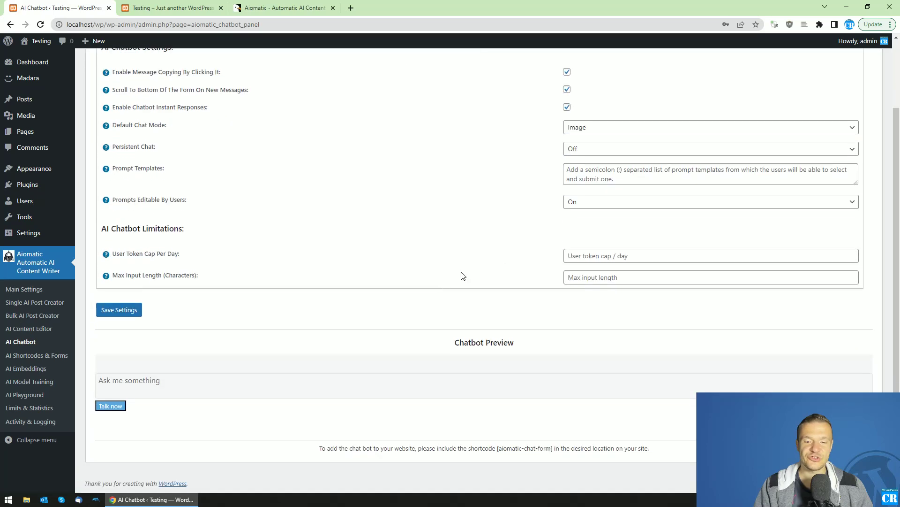
pyautogui.click(135, 384)
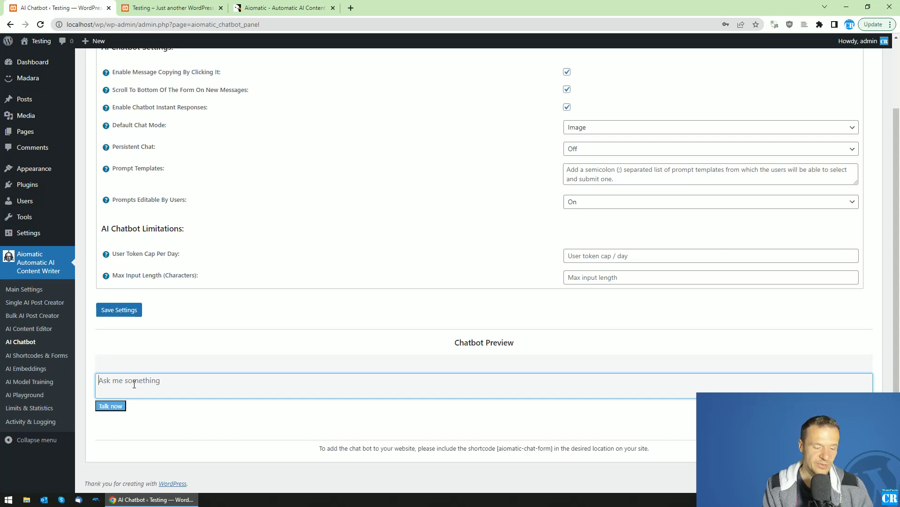
pyautogui.write('an image of a deer')
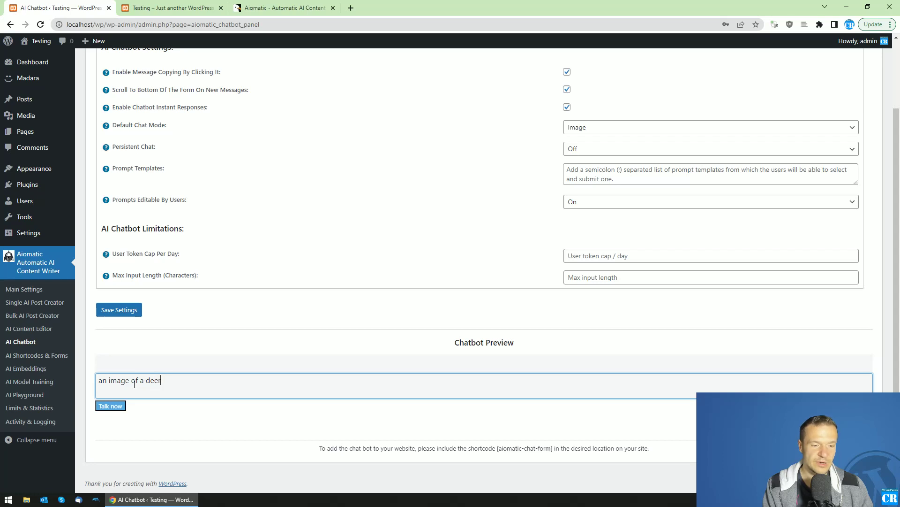
pyautogui.press('Return')
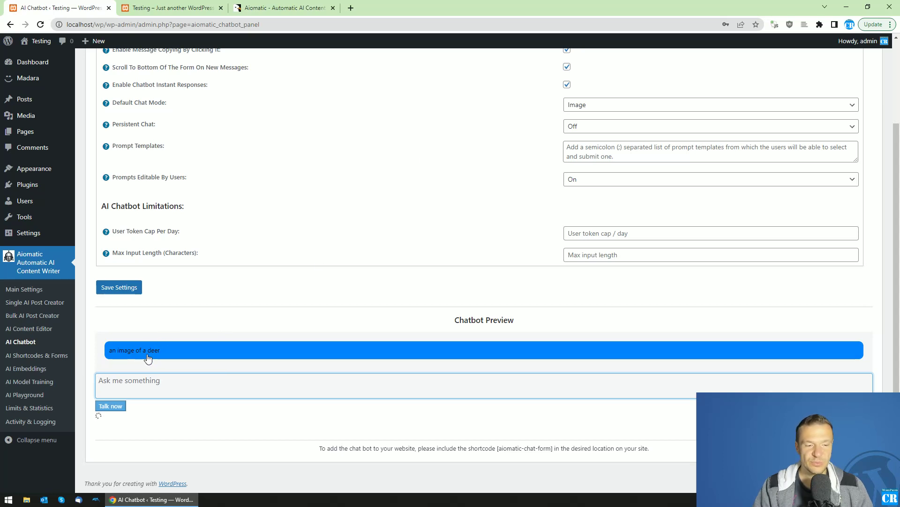
pyautogui.scroll(-1, 186, 391)
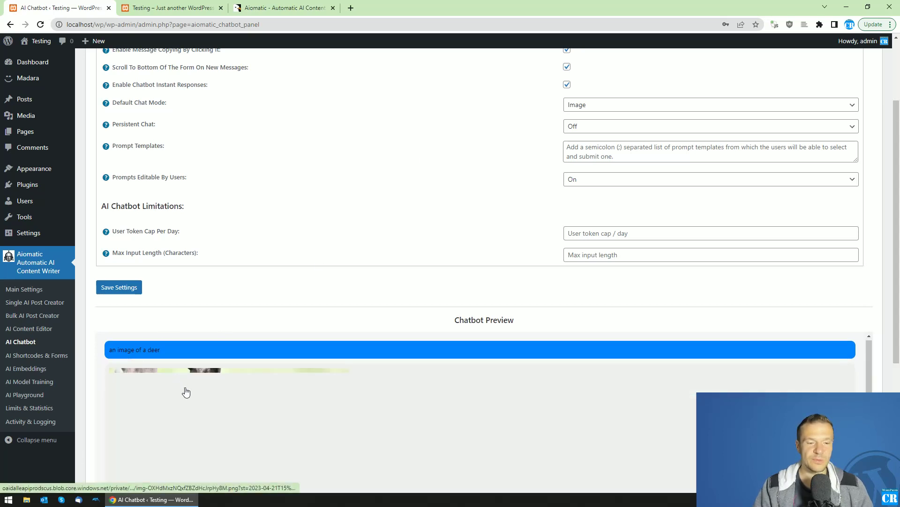
pyautogui.scroll(1, 199, 393)
pyautogui.scroll(-4, 300, 270)
pyautogui.scroll(-2, 431, 281)
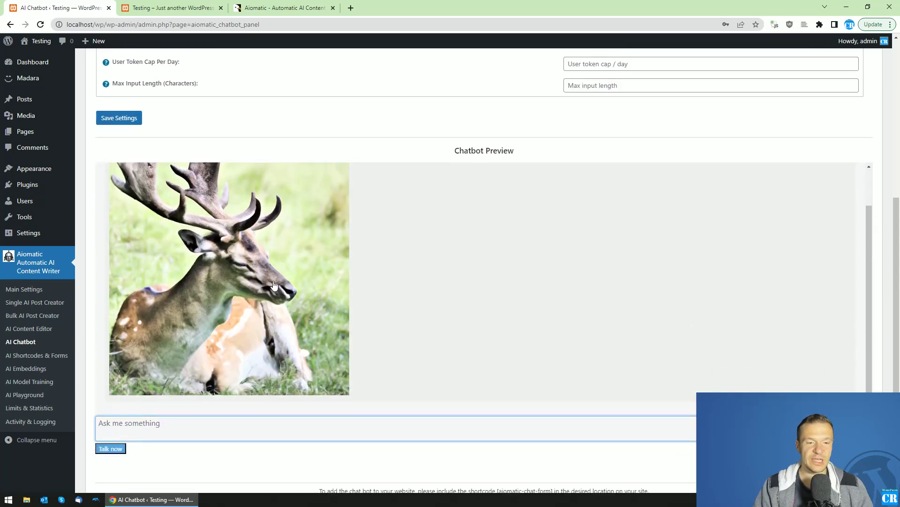
pyautogui.scroll(2, 279, 304)
pyautogui.scroll(3, 279, 304)
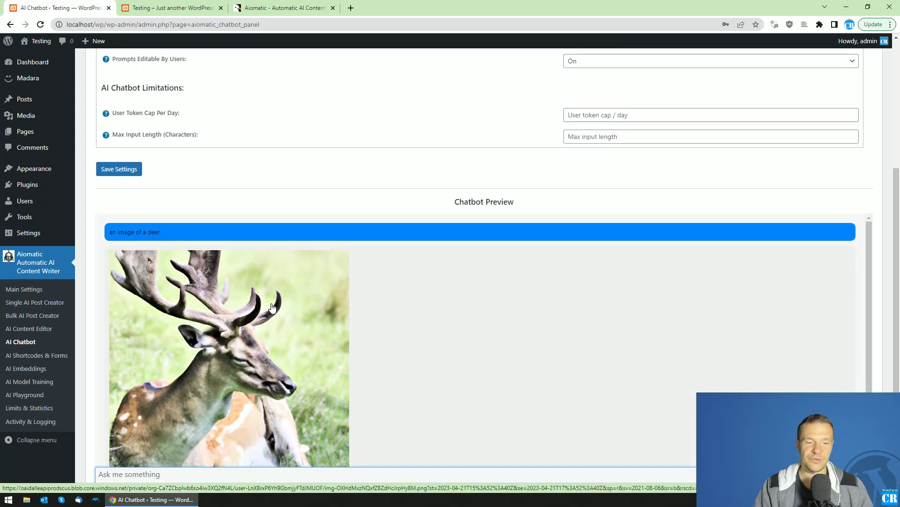
pyautogui.scroll(-3, 272, 308)
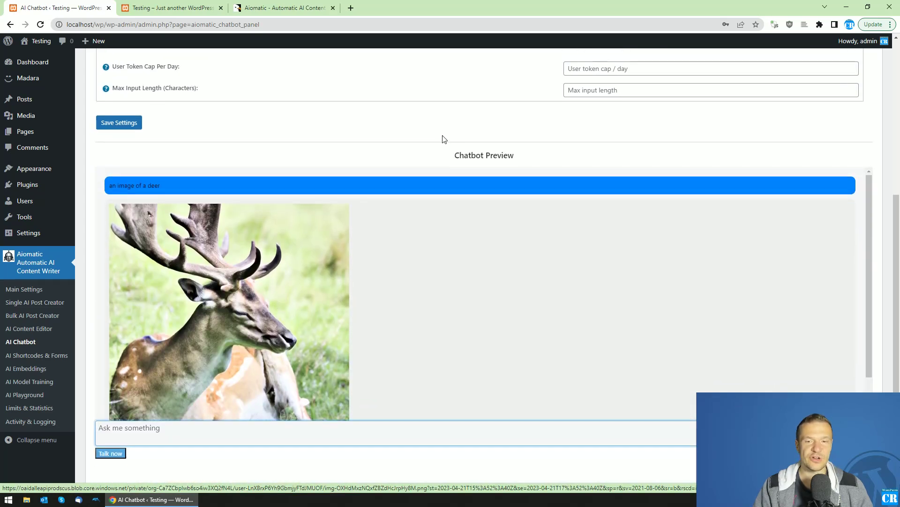
# Review the available Default Chat Mode options without changing the selection
pyautogui.scroll(5, 539, 127)
pyautogui.click(581, 175)
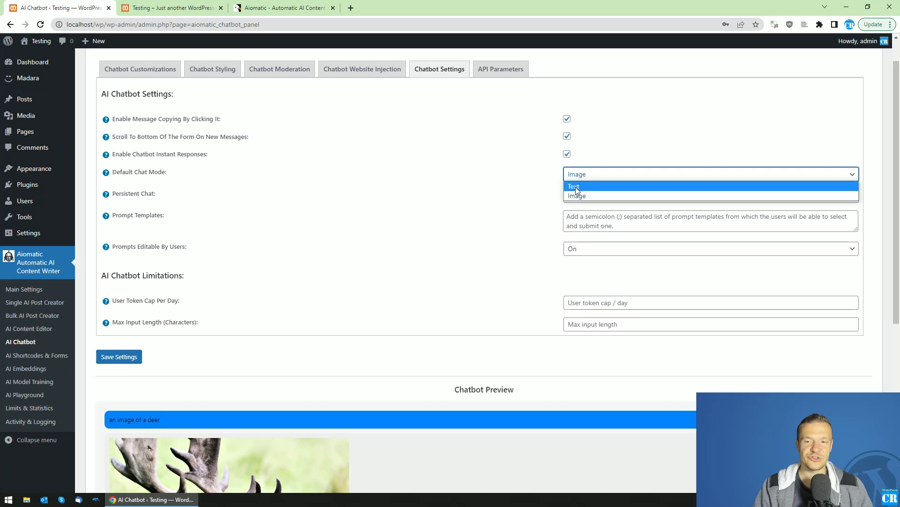
pyautogui.click(577, 174)
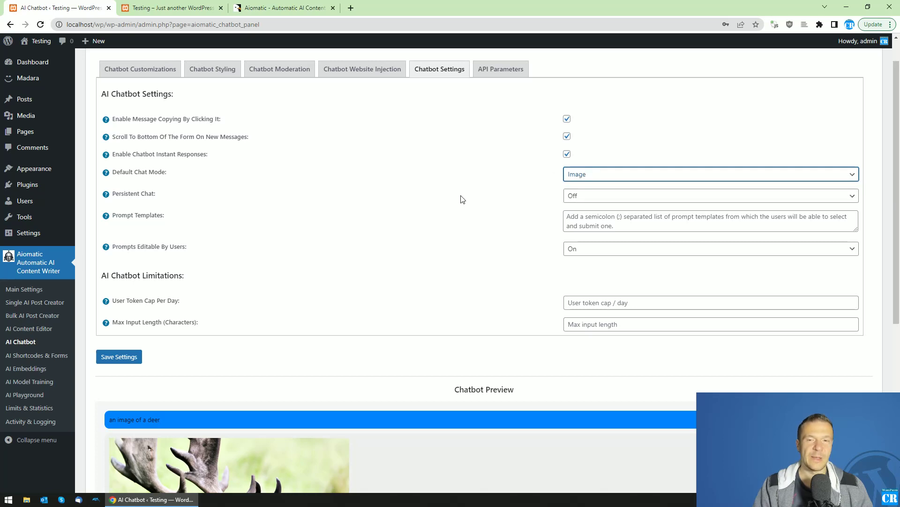
# View the AI Image Chatbot Image Size setting in the plugin's Main Settings in a separate tab, and close the extra tabs
pyautogui.middleClick(20, 292)
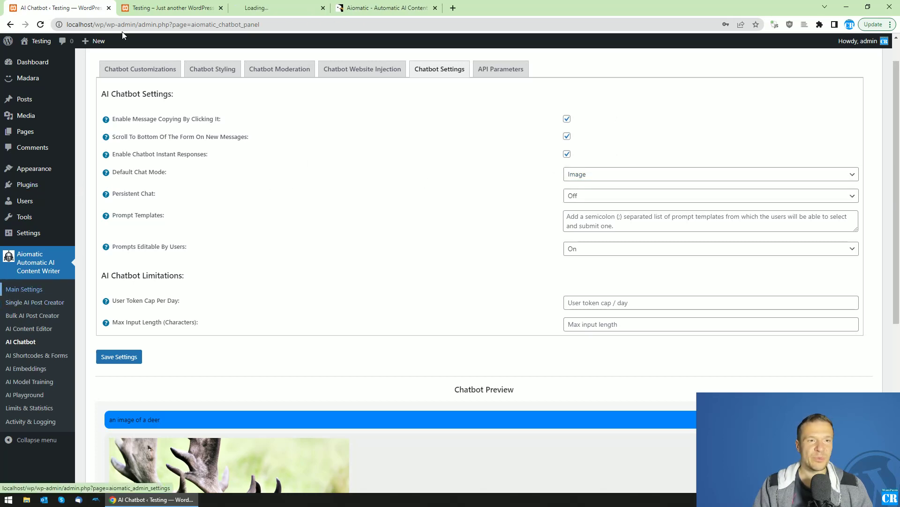
pyautogui.click(281, 8)
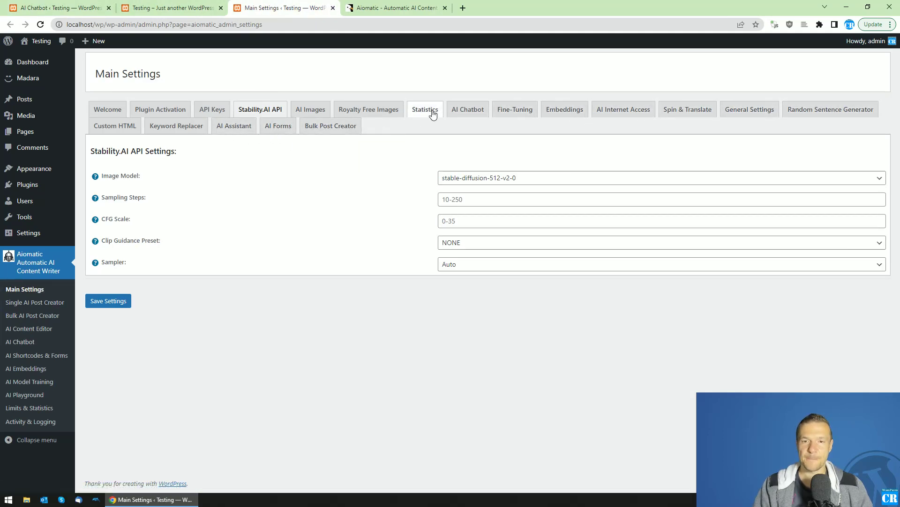
pyautogui.click(469, 111)
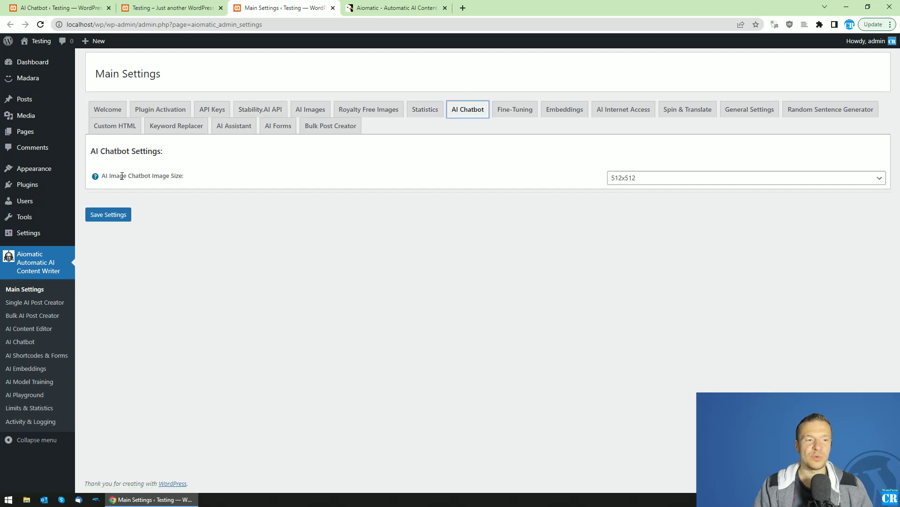
pyautogui.click(625, 179)
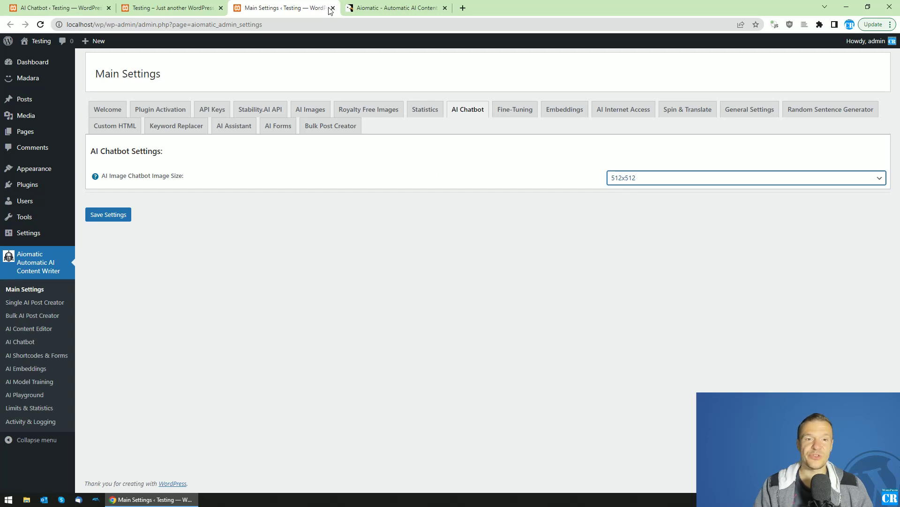
pyautogui.click(224, 3)
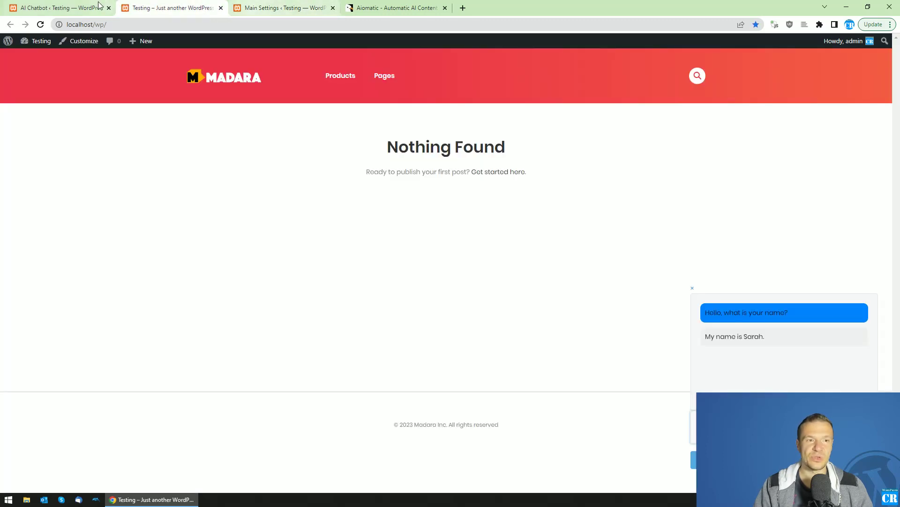
pyautogui.click(221, 8)
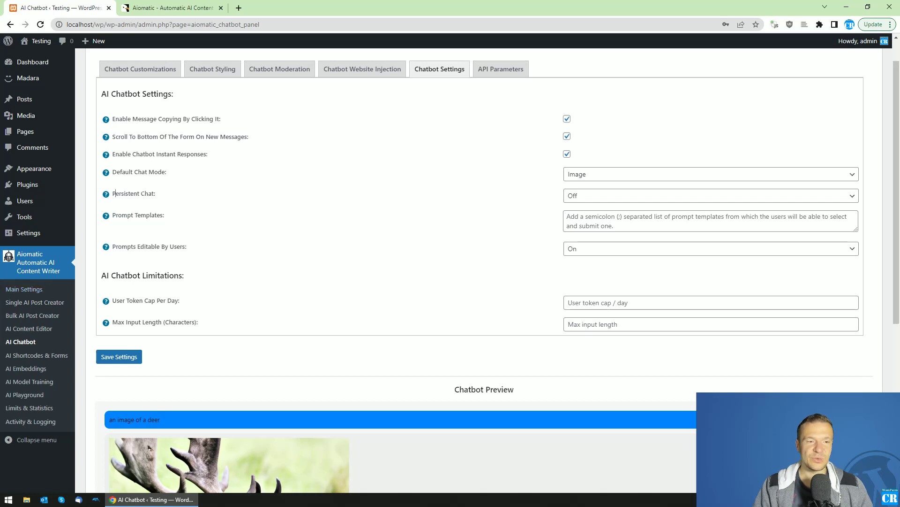
# Set Persistent Chat to On in the AI Chatbot Settings
pyautogui.moveTo(116, 194); pyautogui.dragTo(198, 197)
pyautogui.click(569, 195)
pyautogui.click(578, 215)
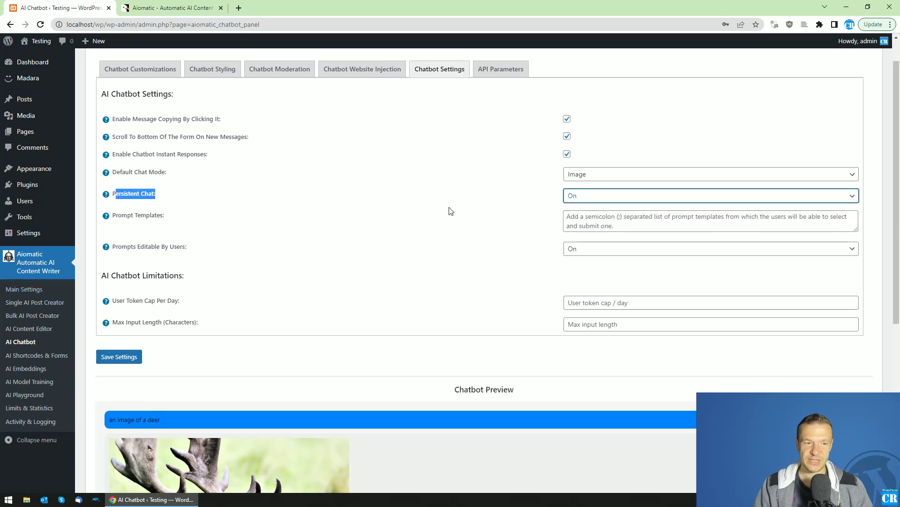
# Set the Default Chat Mode to Text and save the chatbot settings
pyautogui.click(578, 175)
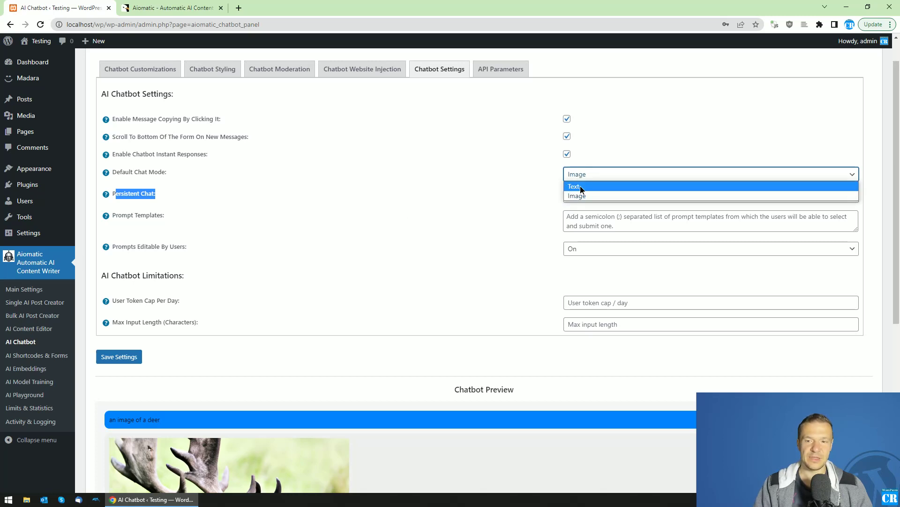
pyautogui.click(581, 184)
pyautogui.click(123, 358)
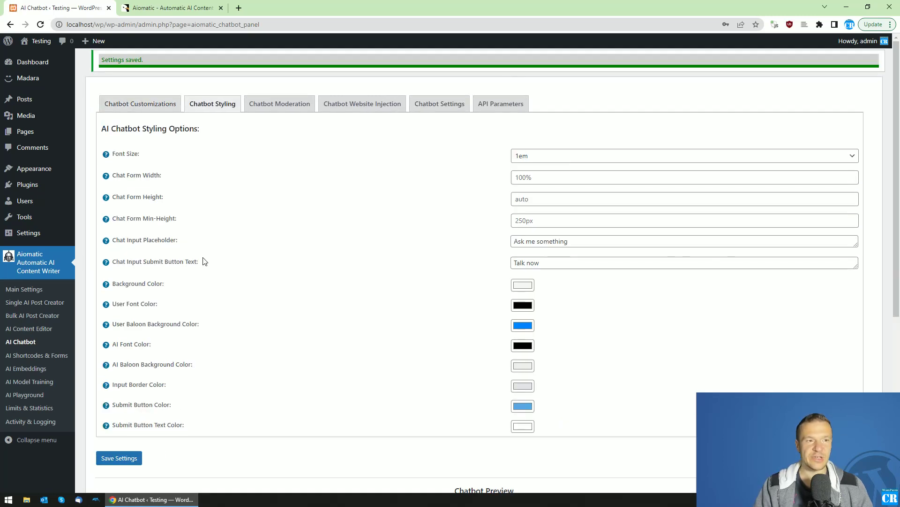
# Return to the Chatbot Settings and send "Hi! What your name?" in the Chatbot Preview
pyautogui.click(352, 104)
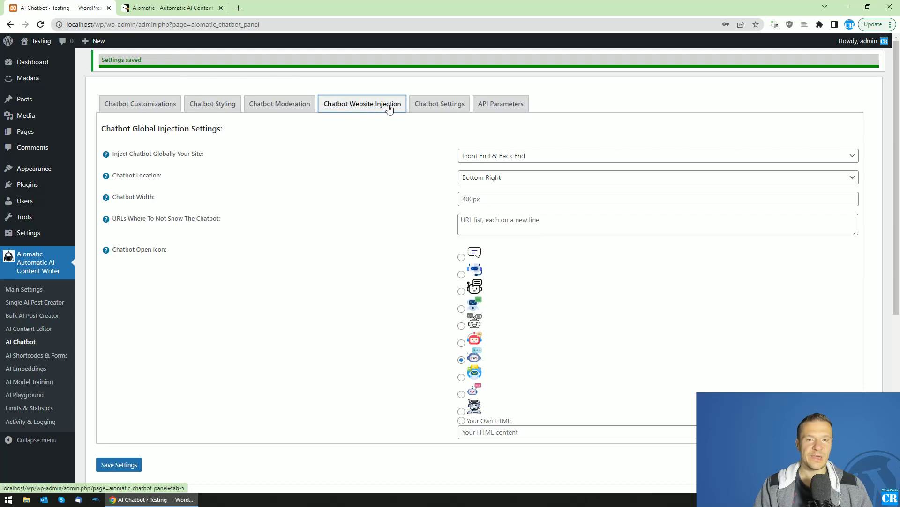
pyautogui.click(419, 104)
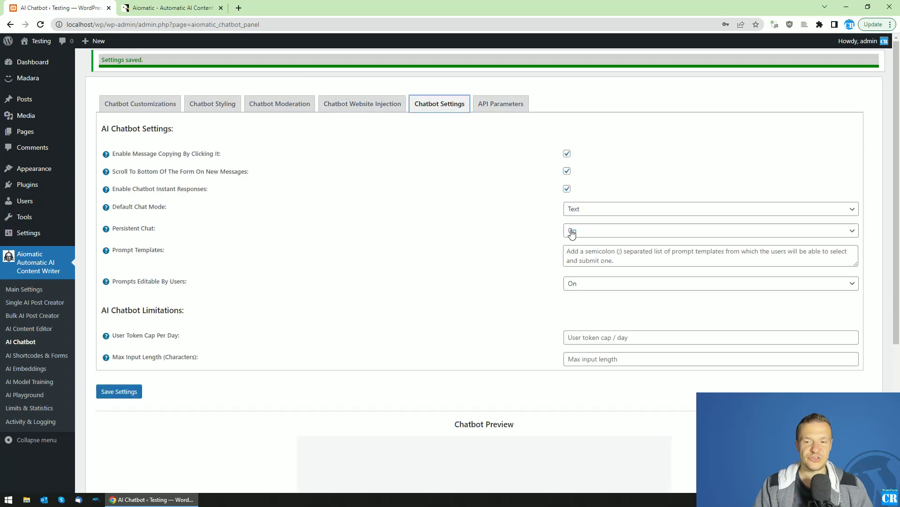
pyautogui.scroll(-3, 287, 297)
pyautogui.scroll(-2, 287, 296)
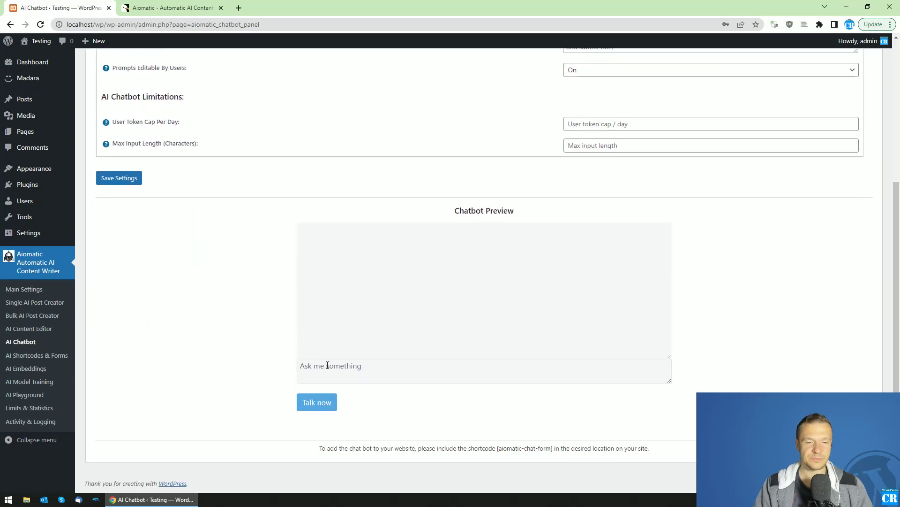
pyautogui.click(328, 367)
pyautogui.write('Hi!')
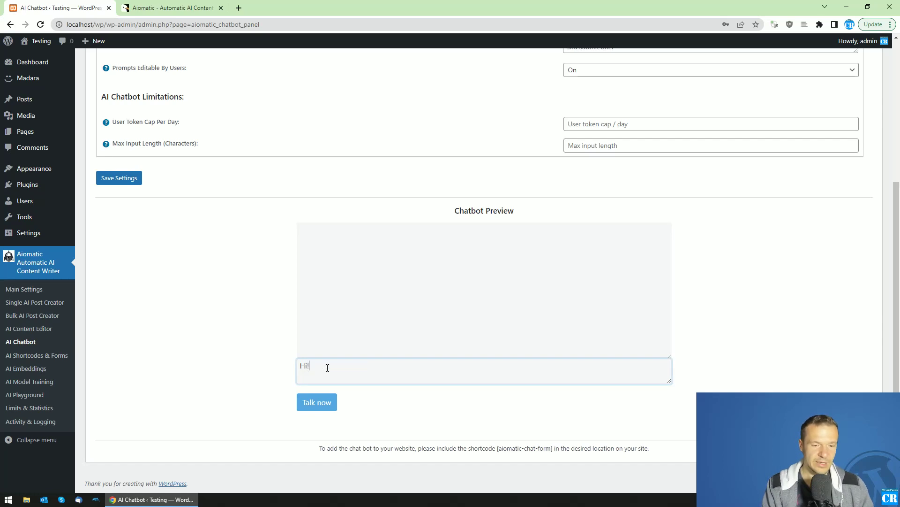
pyautogui.write(' What your name?')
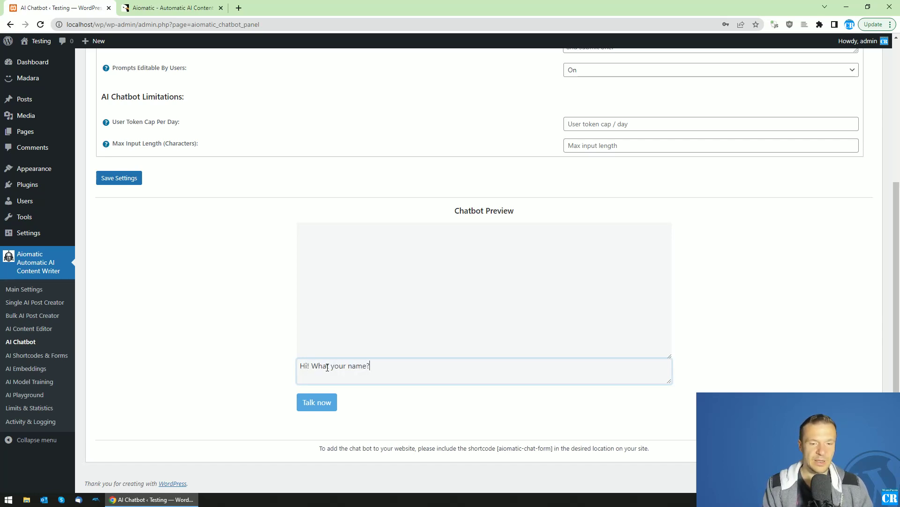
pyautogui.press('Return')
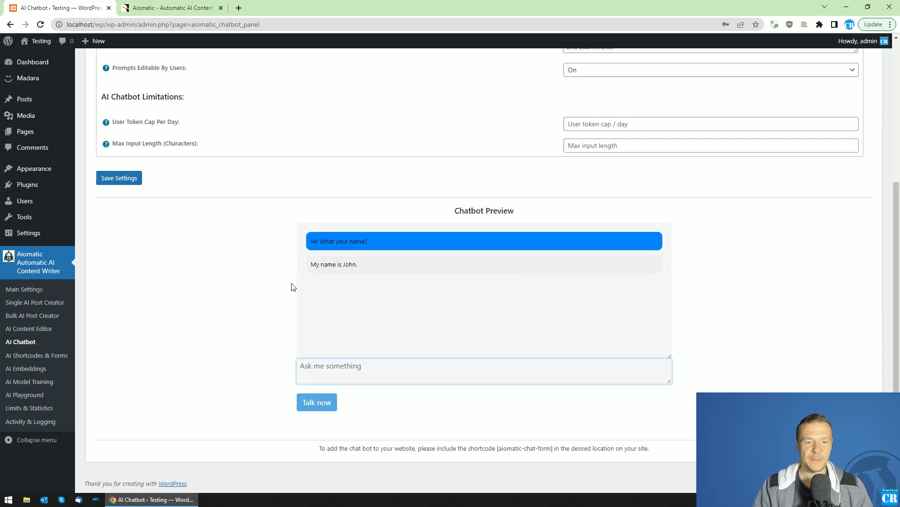
# Open Limits & Statistics in a separate tab and view the admin's conversation in the Persistent Chat Logs
pyautogui.scroll(2, 221, 295)
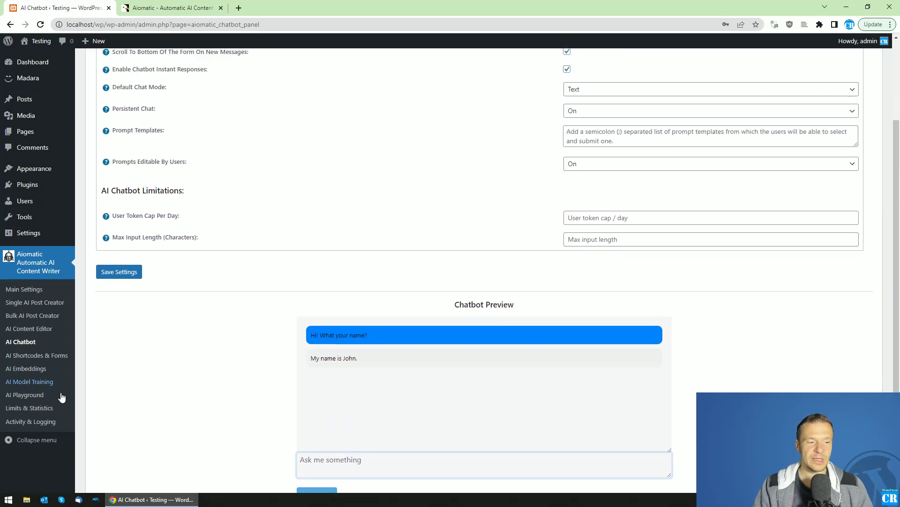
pyautogui.middleClick(47, 407)
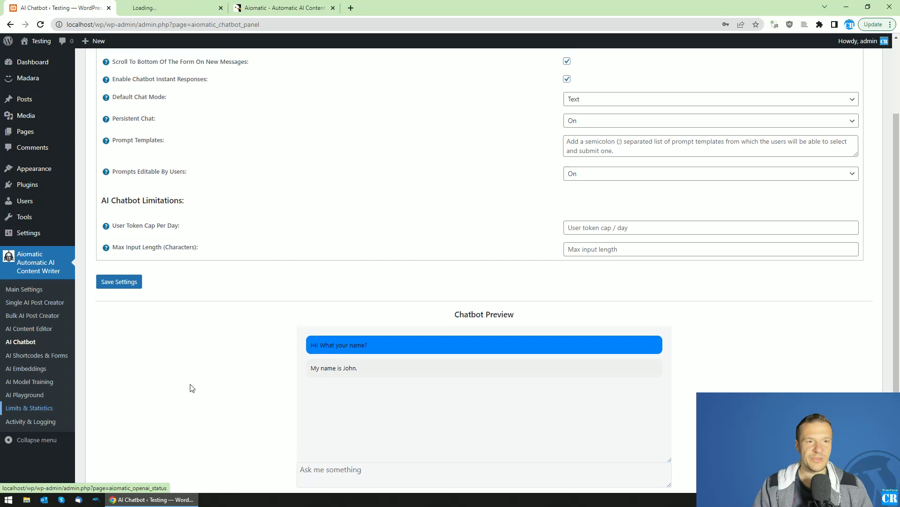
pyautogui.click(162, 8)
pyautogui.click(334, 100)
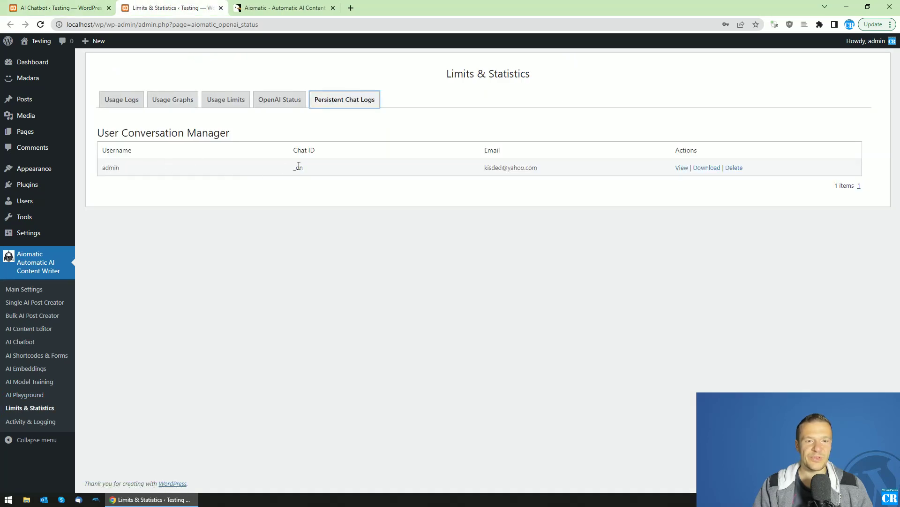
pyautogui.click(683, 168)
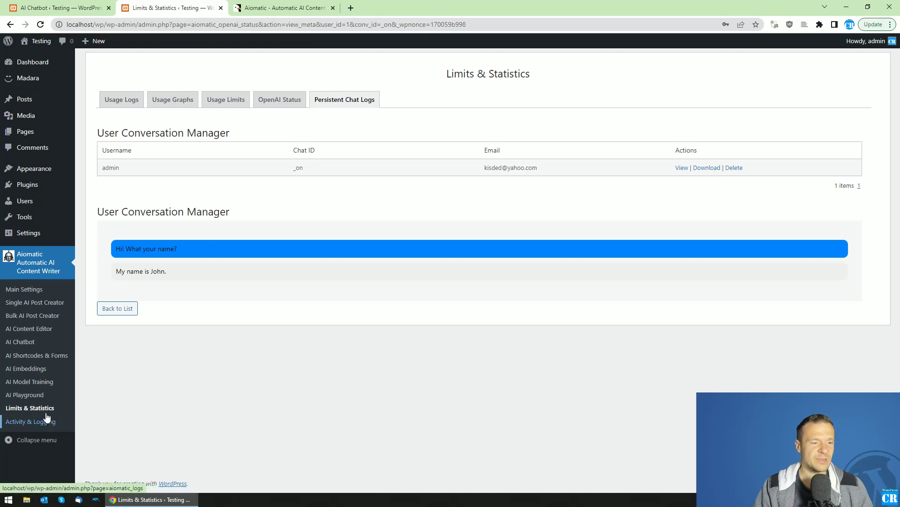
# Compare the AI Chatbot settings page with the Persistent Chat Logs page, ending on the chatbot settings
pyautogui.hotkey('ctrl', 'pageup')
pyautogui.scroll(2, 316, 202)
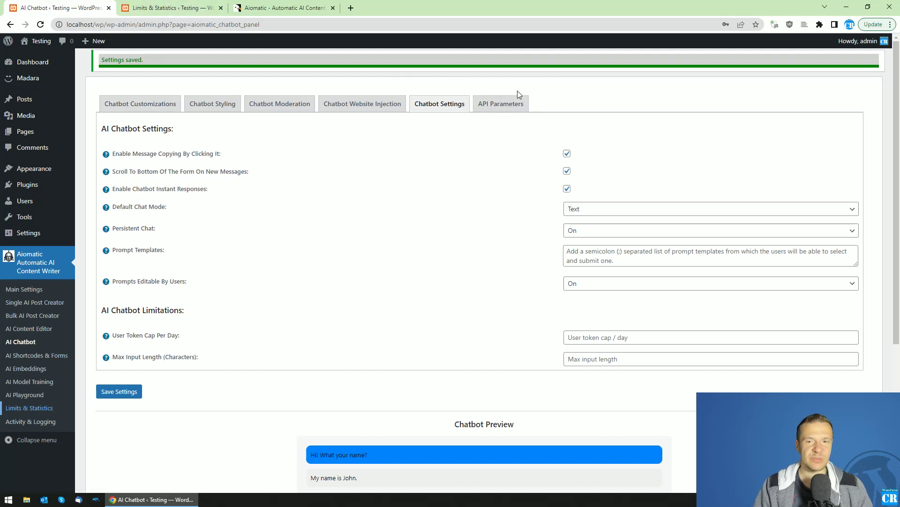
pyautogui.click(183, 7)
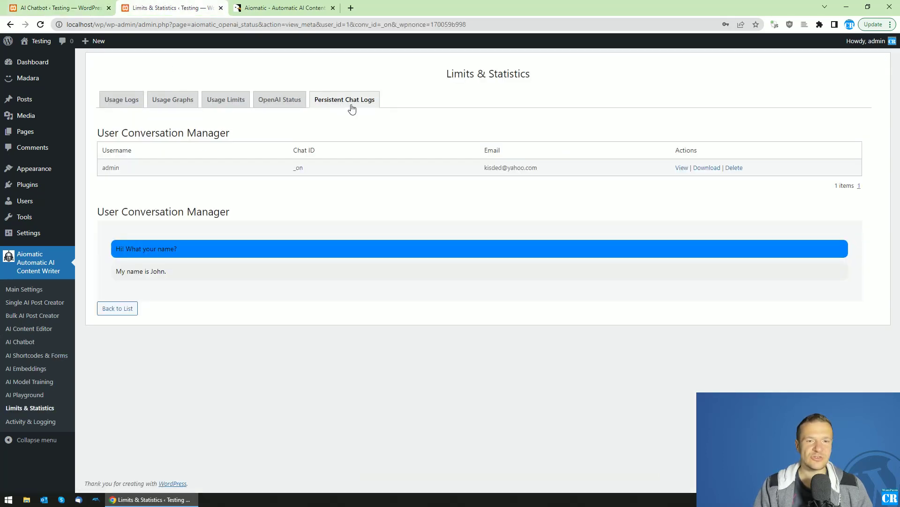
pyautogui.click(100, 7)
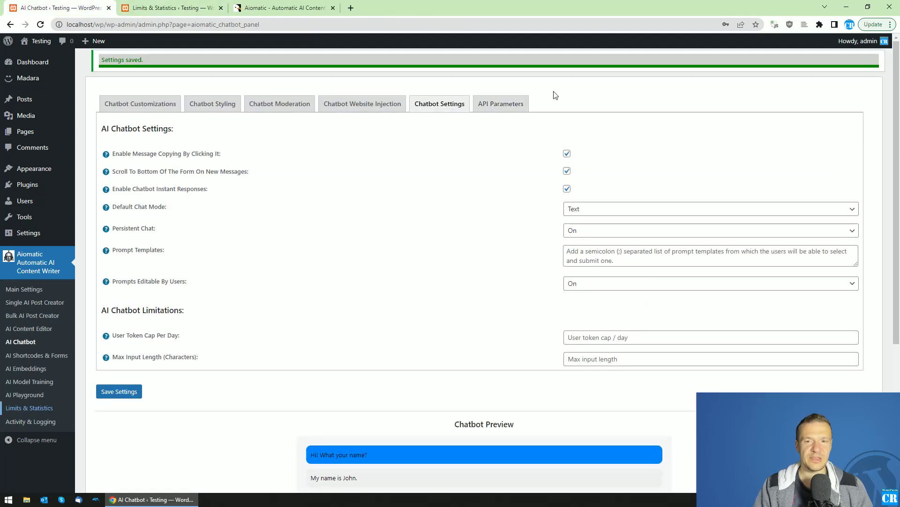
pyautogui.click(190, 8)
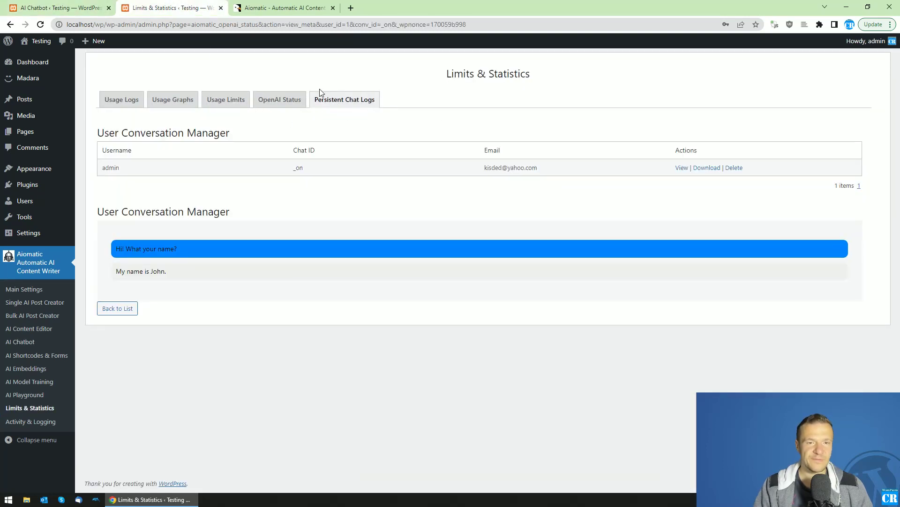
pyautogui.click(112, 3)
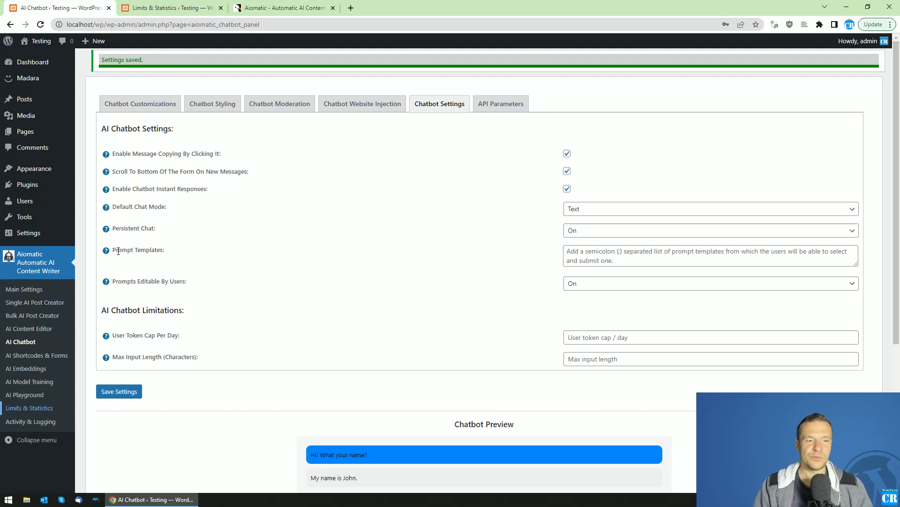
# Enter two semicolon-separated "My name is" prompts, each with a different first name, as Prompt Templates and save the settings
pyautogui.moveTo(118, 252); pyautogui.dragTo(530, 257)
pyautogui.click(578, 254)
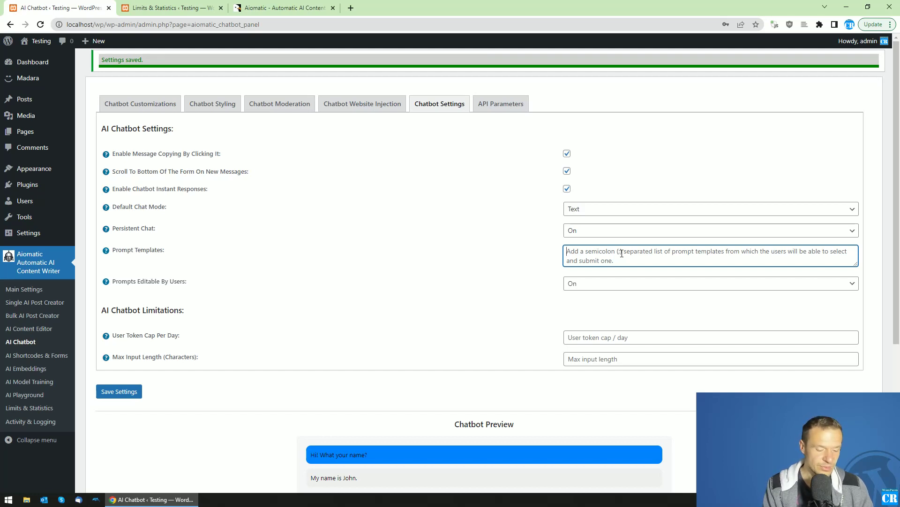
pyautogui.write('My name is John;')
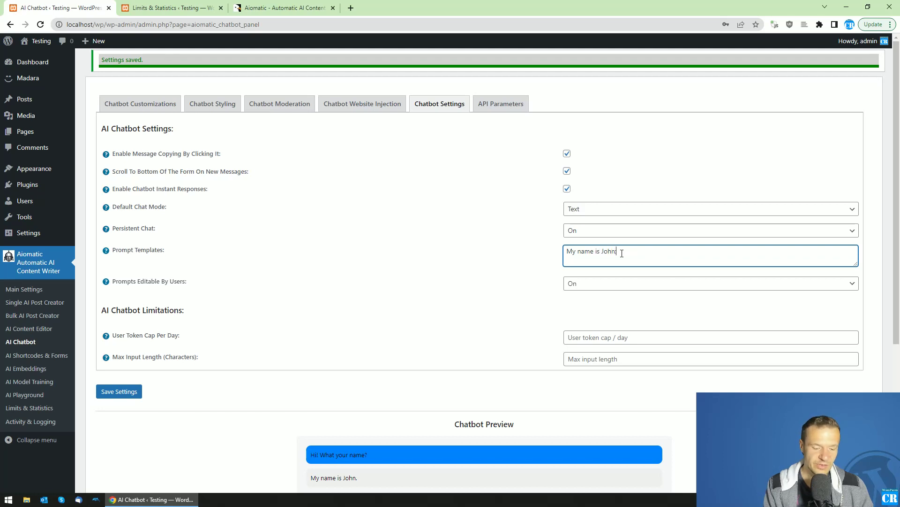
pyautogui.write('My name is Jack')
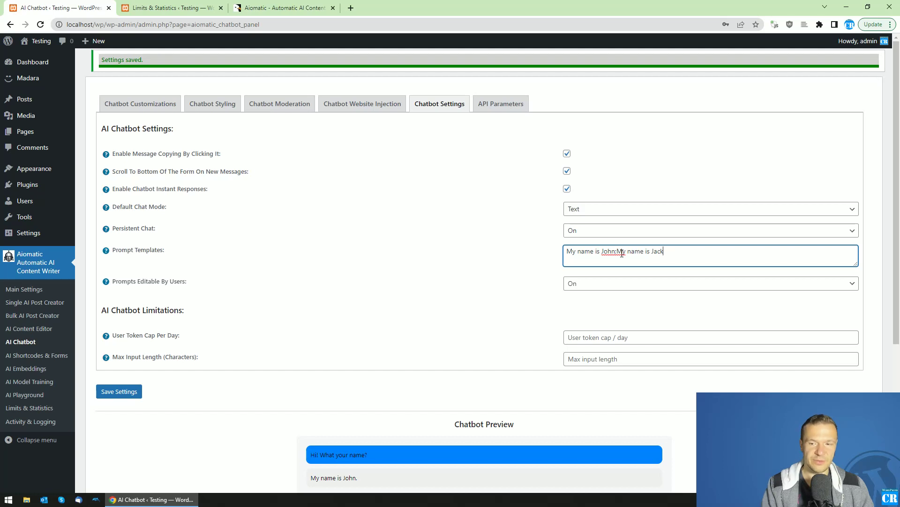
pyautogui.click(133, 392)
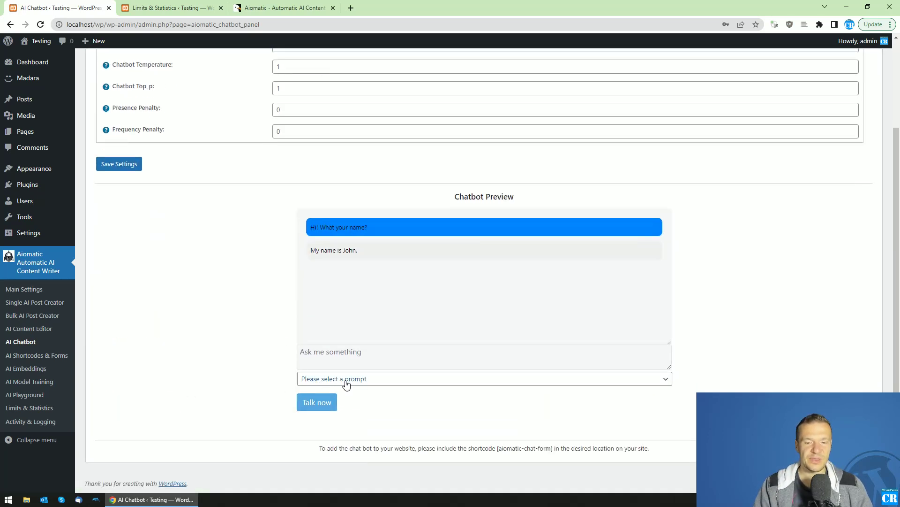
# Try both prompt templates in the Chatbot Preview, ending with the second one in the editable message field
pyautogui.click(356, 383)
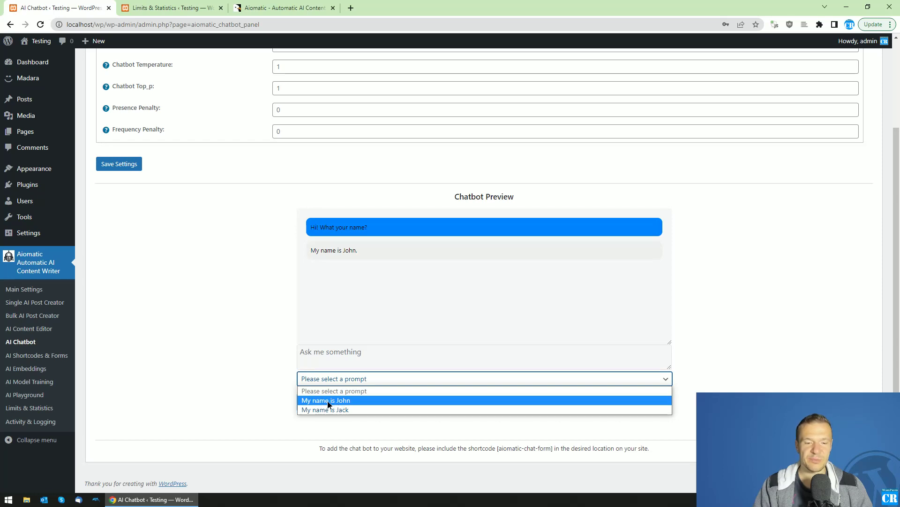
pyautogui.click(327, 400)
pyautogui.click(344, 381)
pyautogui.click(347, 406)
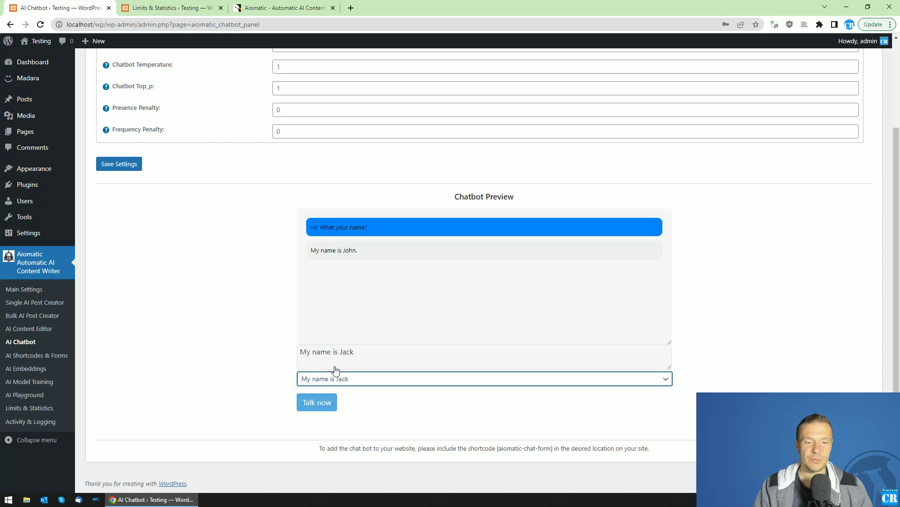
pyautogui.scroll(2, 250, 345)
pyautogui.scroll(-2, 256, 345)
pyautogui.click(316, 401)
pyautogui.scroll(3, 339, 301)
pyautogui.scroll(-2, 293, 289)
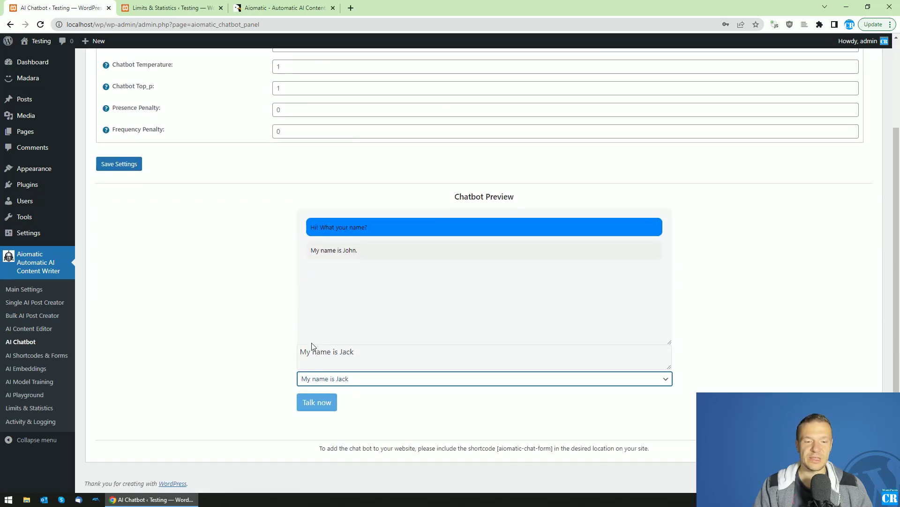
pyautogui.click(365, 354)
# Set Prompts Editable By Users to Off in the Chatbot Settings and save
pyautogui.scroll(3, 307, 305)
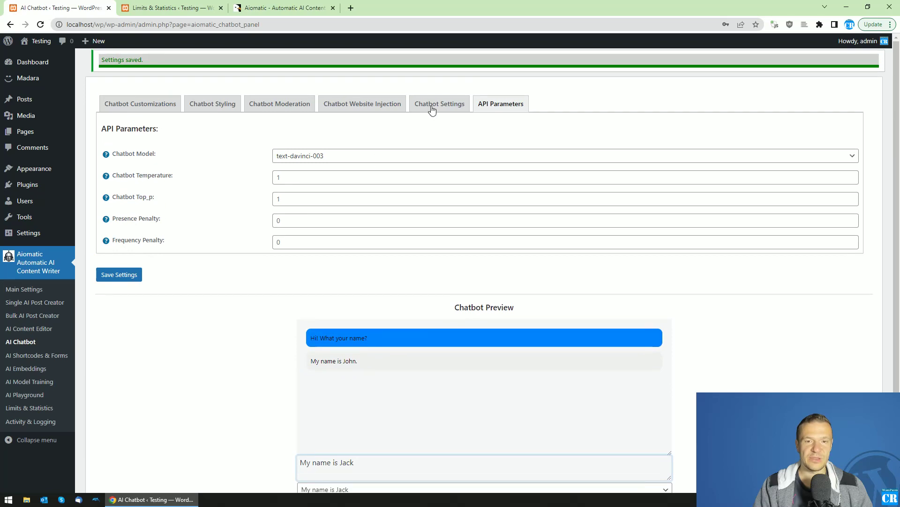
pyautogui.click(432, 105)
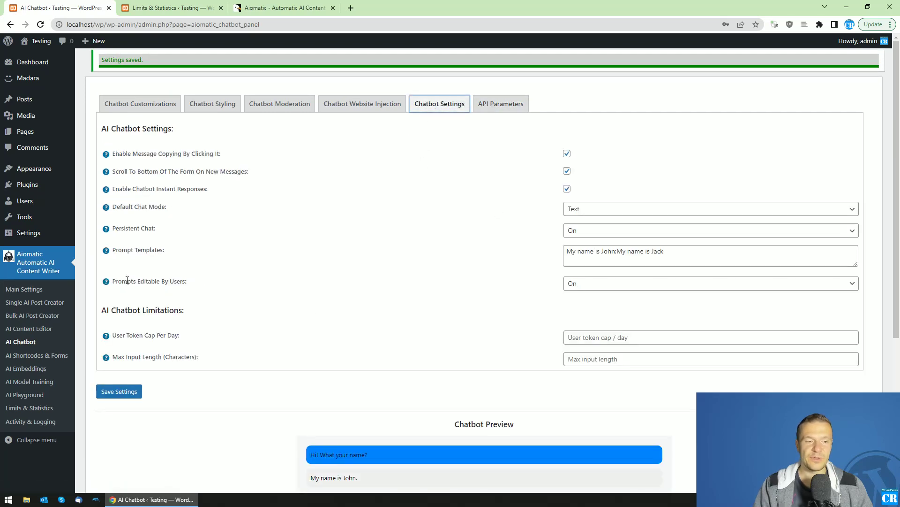
pyautogui.moveTo(138, 281); pyautogui.dragTo(173, 282)
pyautogui.click(583, 284)
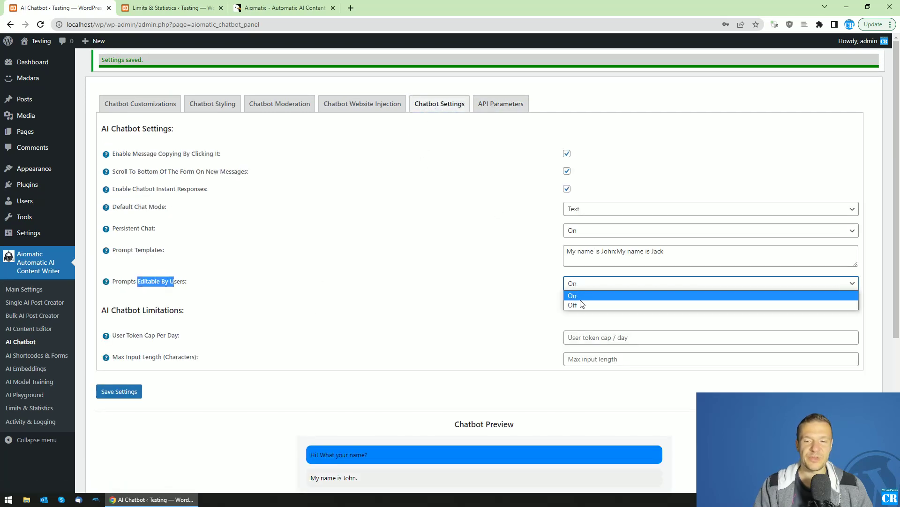
pyautogui.click(577, 304)
pyautogui.scroll(-2, 174, 304)
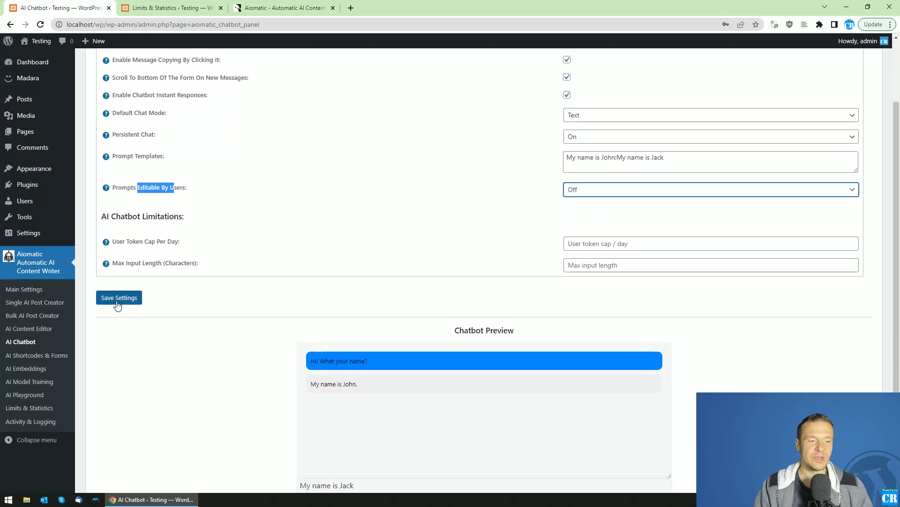
pyautogui.click(126, 298)
# Choose the first prompt template in the Chatbot Preview, try to edit its text, and send it to the chatbot
pyautogui.scroll(-5, 281, 367)
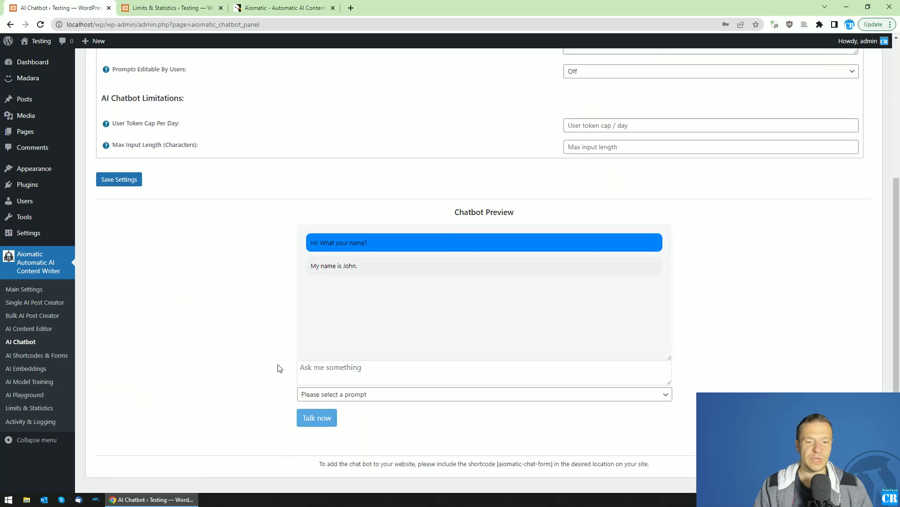
pyautogui.click(337, 378)
pyautogui.click(331, 401)
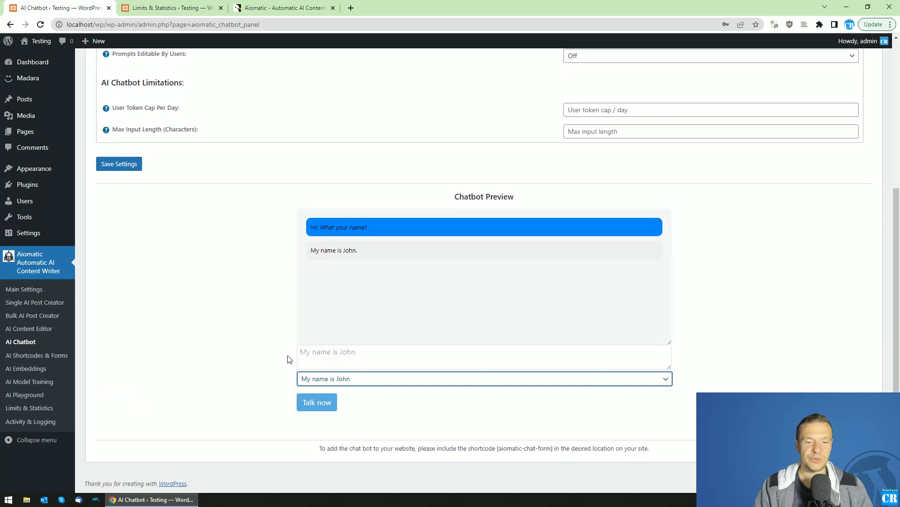
pyautogui.click(358, 357)
pyautogui.doubleClick(345, 353)
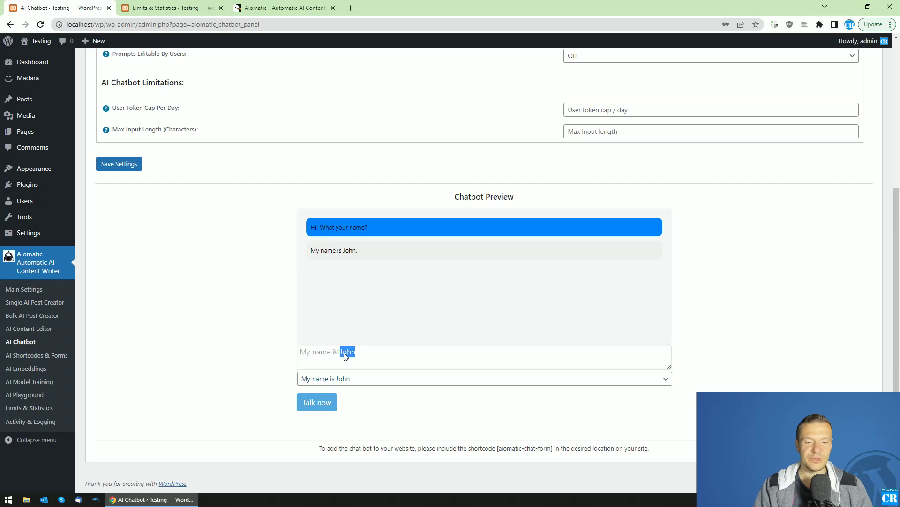
pyautogui.click(320, 402)
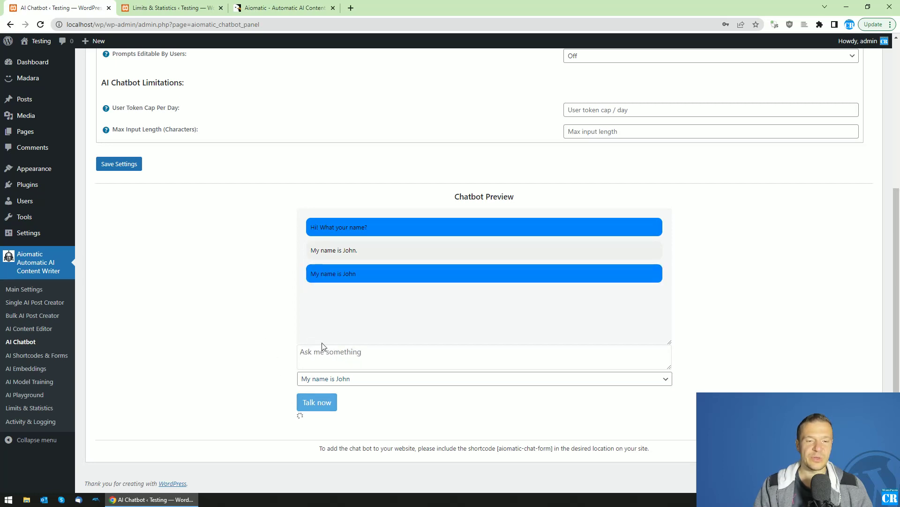
pyautogui.click(326, 379)
pyautogui.click(271, 328)
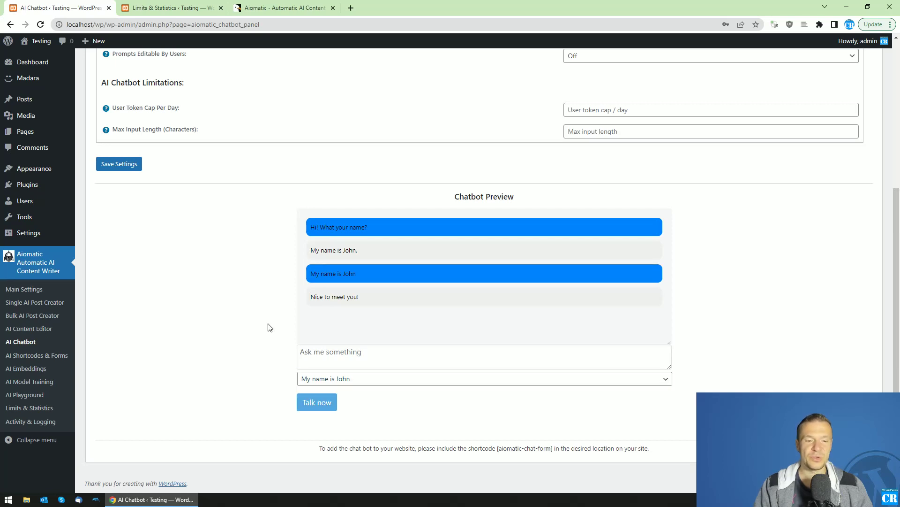
# Set Prompts Editable By Users back to On and clear the Prompt Templates text
pyautogui.scroll(3, 271, 328)
pyautogui.click(587, 196)
pyautogui.click(581, 217)
pyautogui.tripleClick(576, 171)
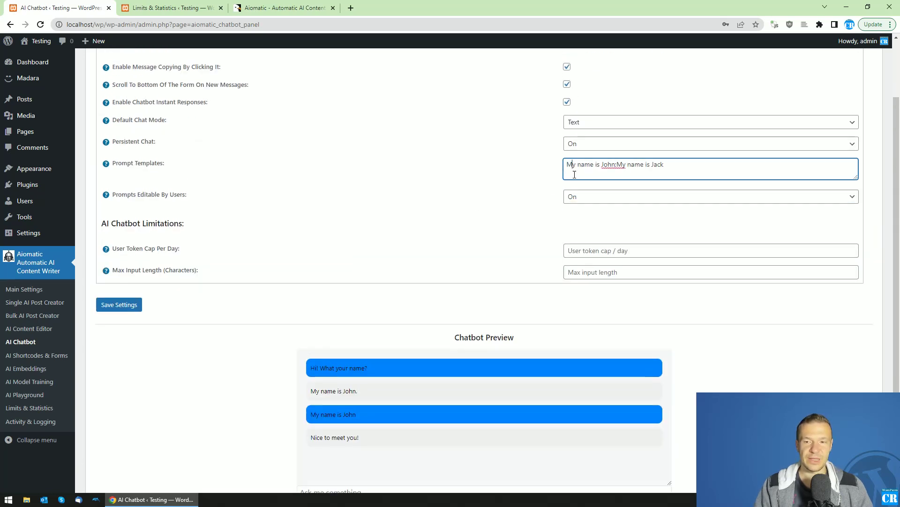
pyautogui.press('BackSpace')
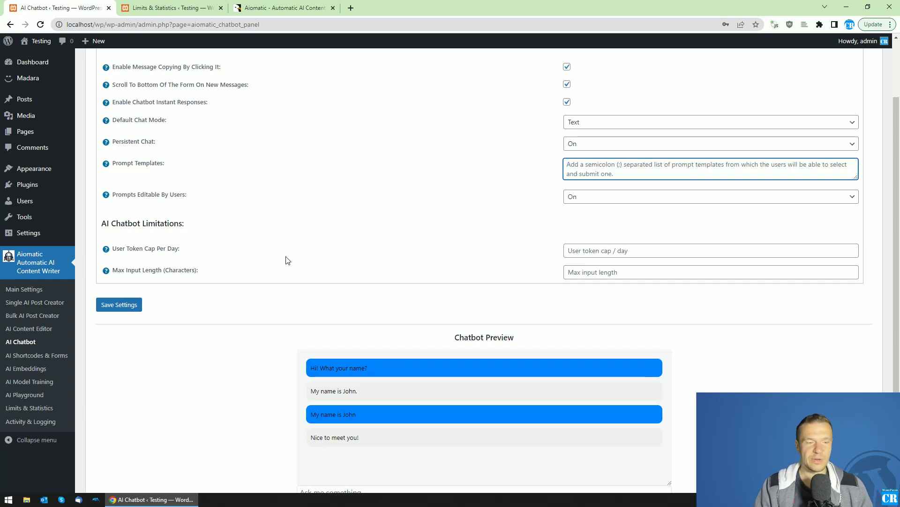
# Save the chatbot settings, and review the User Token Cap Per Day and Max Input Length options under AI Chatbot Limitations
pyautogui.click(123, 304)
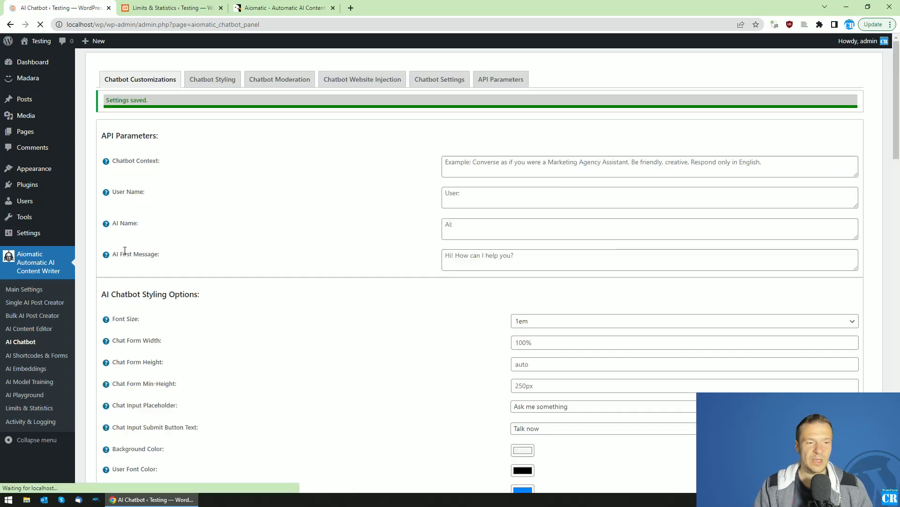
pyautogui.scroll(2, 126, 270)
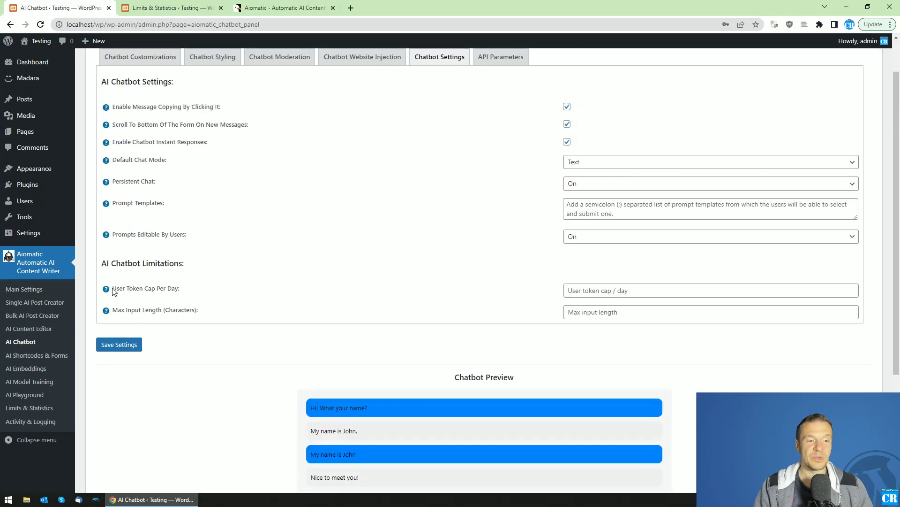
pyautogui.moveTo(132, 291); pyautogui.dragTo(161, 309)
pyautogui.click(176, 290)
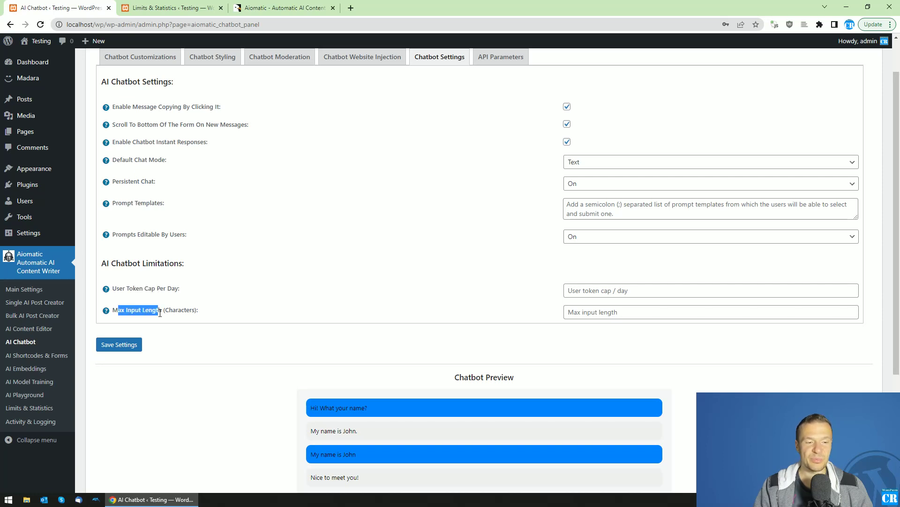
pyautogui.tripleClick(173, 310)
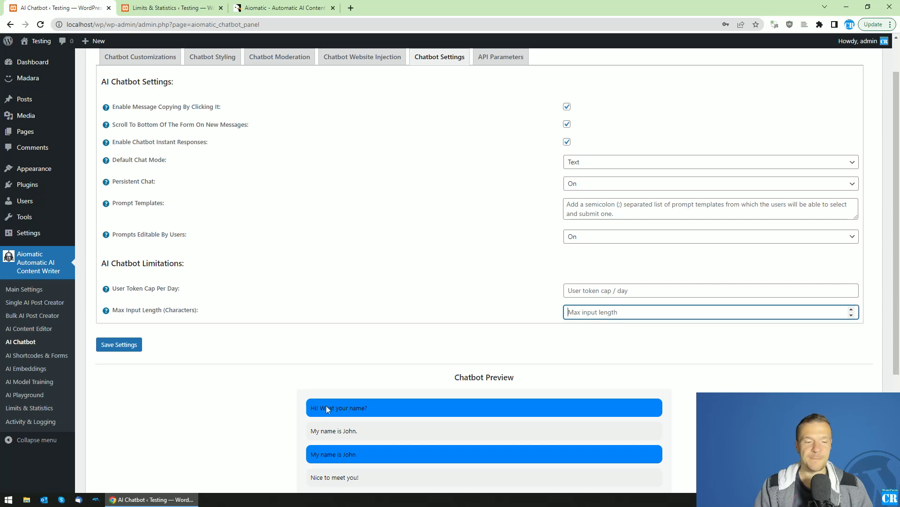
pyautogui.scroll(-3, 328, 408)
pyautogui.scroll(4, 325, 367)
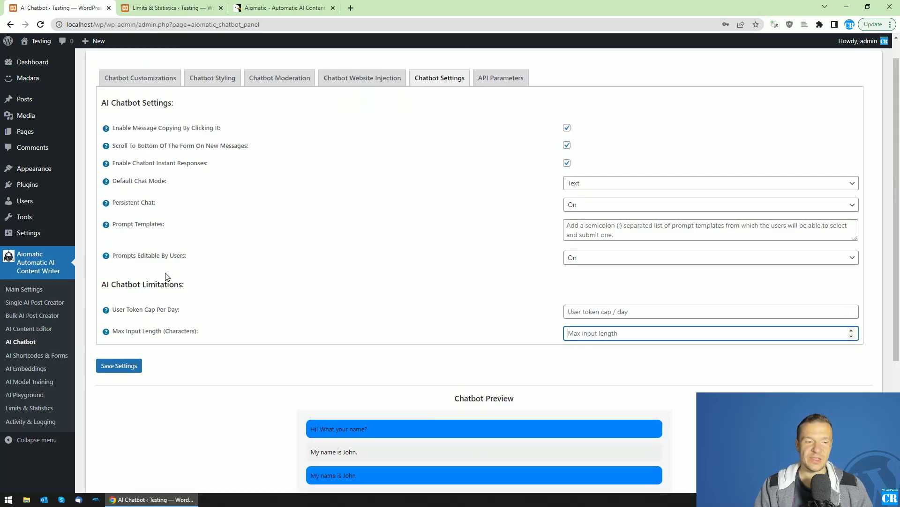
pyautogui.press('Return')
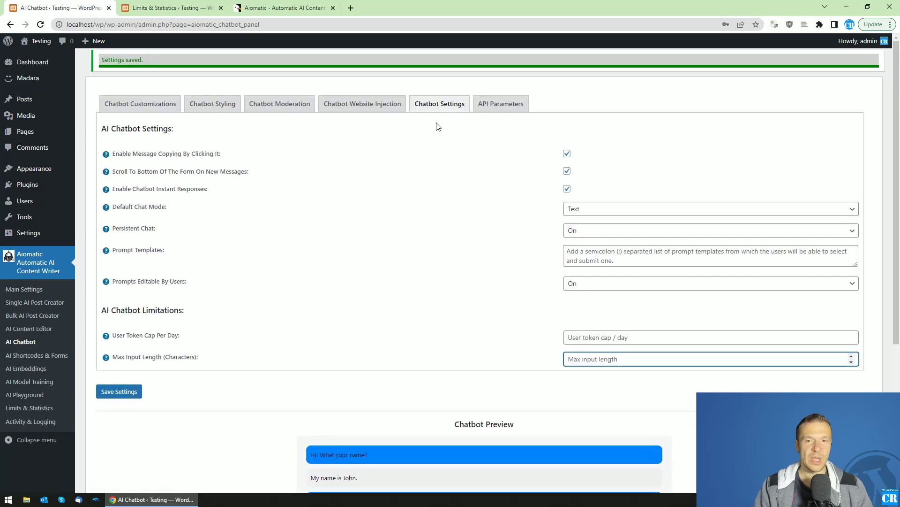
# Show the chatbot's API Parameters and examine the Chatbot Model selection alongside the temperature, Top_p and penalty options
pyautogui.click(481, 108)
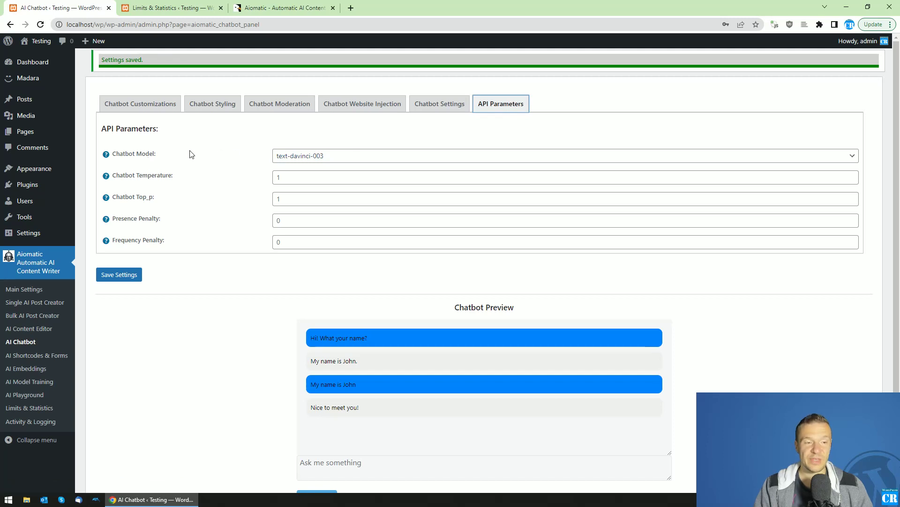
pyautogui.click(283, 155)
pyautogui.click(270, 150)
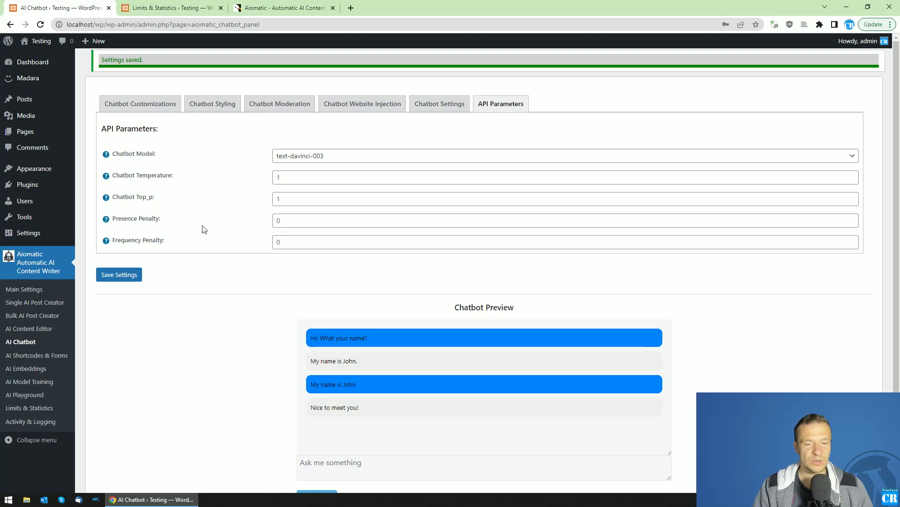
# Revisit the Chatbot Customizations, Settings, Website Injection and Moderation options, and switch to the Aiomatic product page on CodeCanyon
pyautogui.click(169, 108)
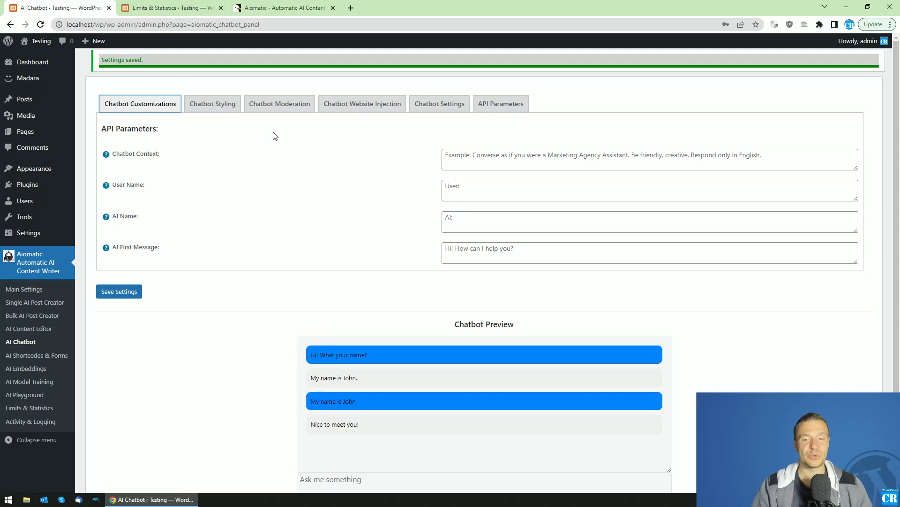
pyautogui.scroll(-2, 390, 355)
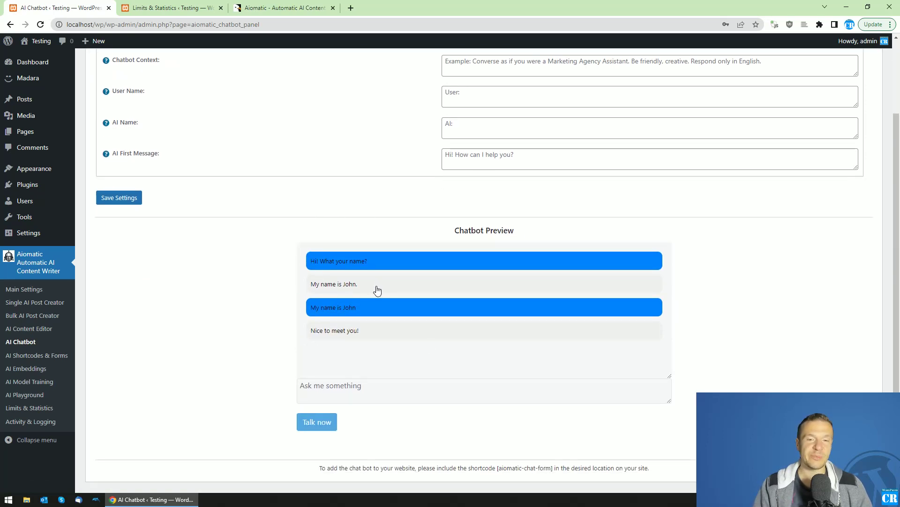
pyautogui.scroll(2, 378, 286)
pyautogui.click(387, 104)
pyautogui.click(436, 106)
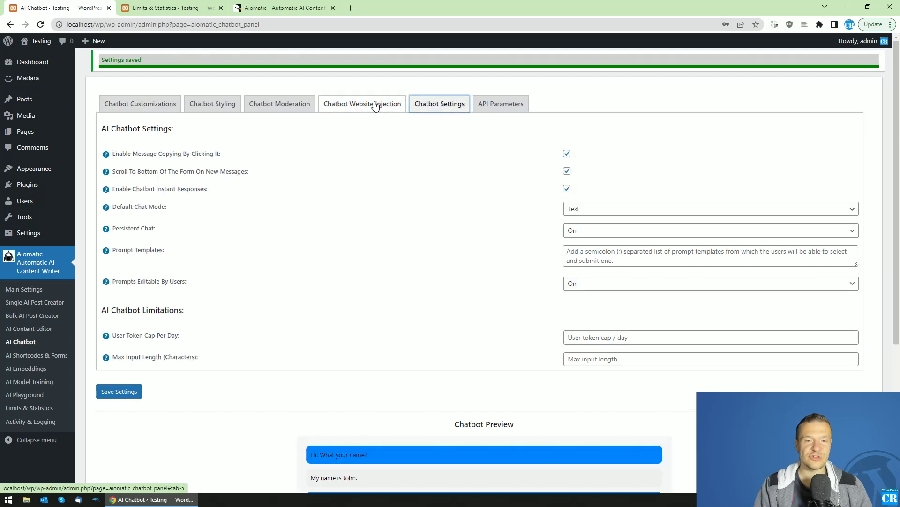
pyautogui.click(374, 104)
pyautogui.click(294, 104)
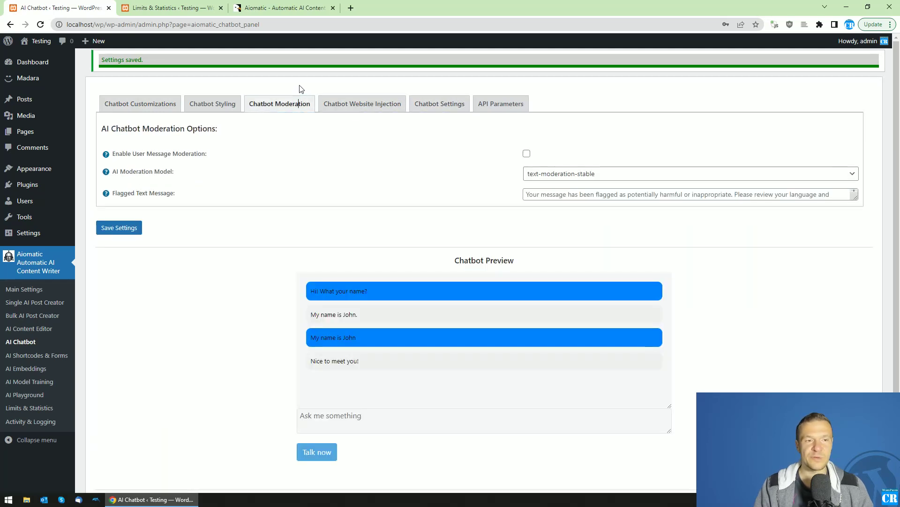
pyautogui.click(275, 7)
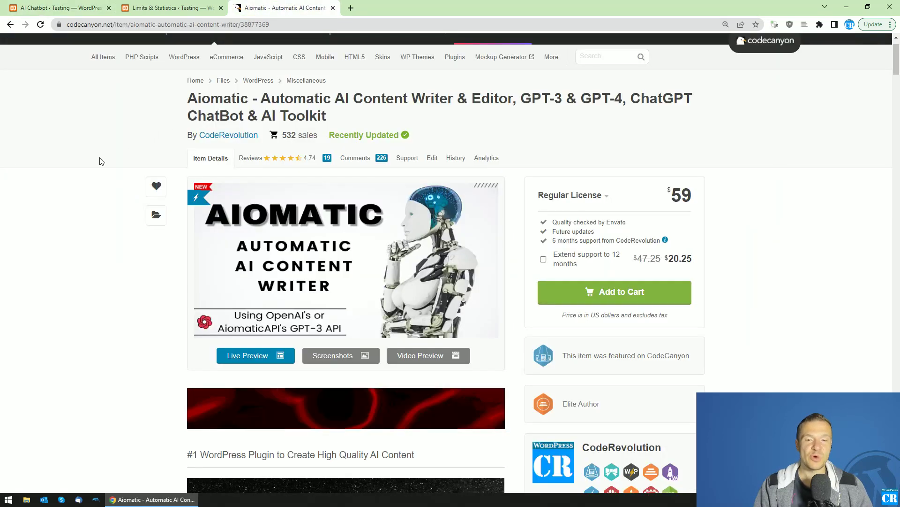